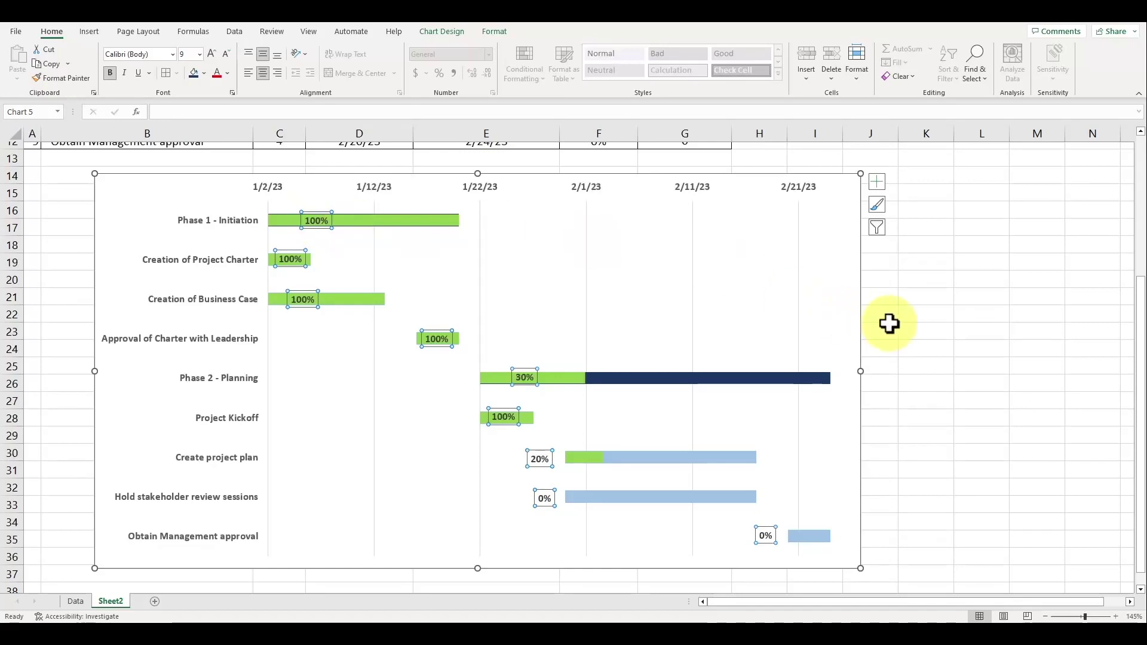
Select the % Completed column and auto-fit its width
left_click_drag(203, 211, 591, 323)
left_click(699, 295)
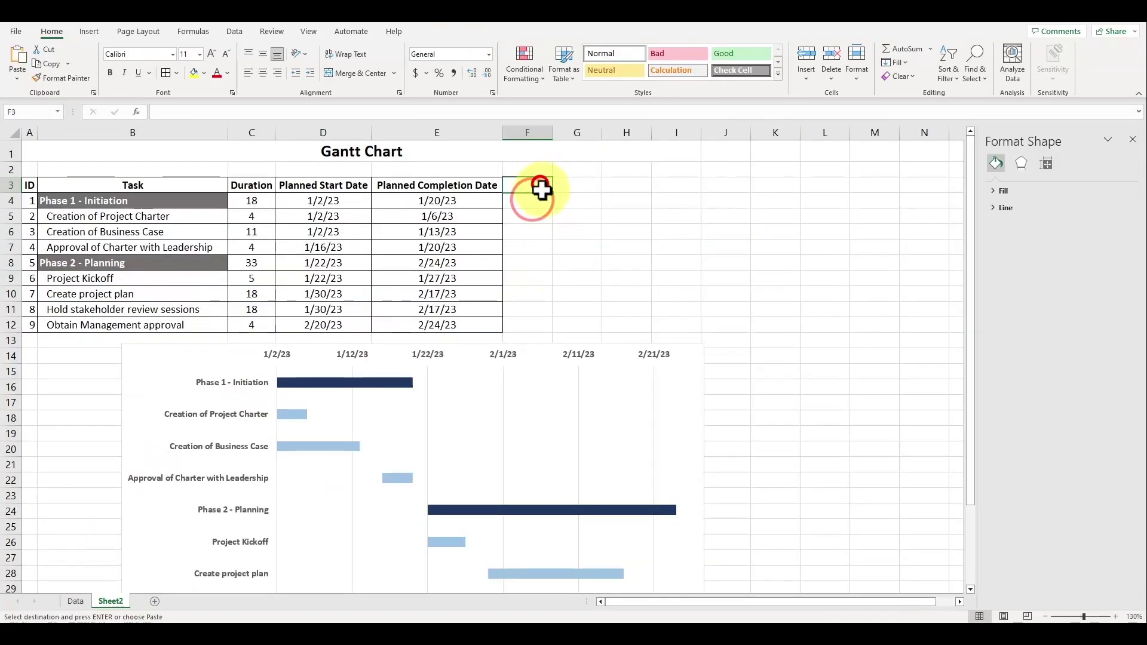
left_click(531, 185)
key("ctrl+shift+Down")
double_click(553, 132)
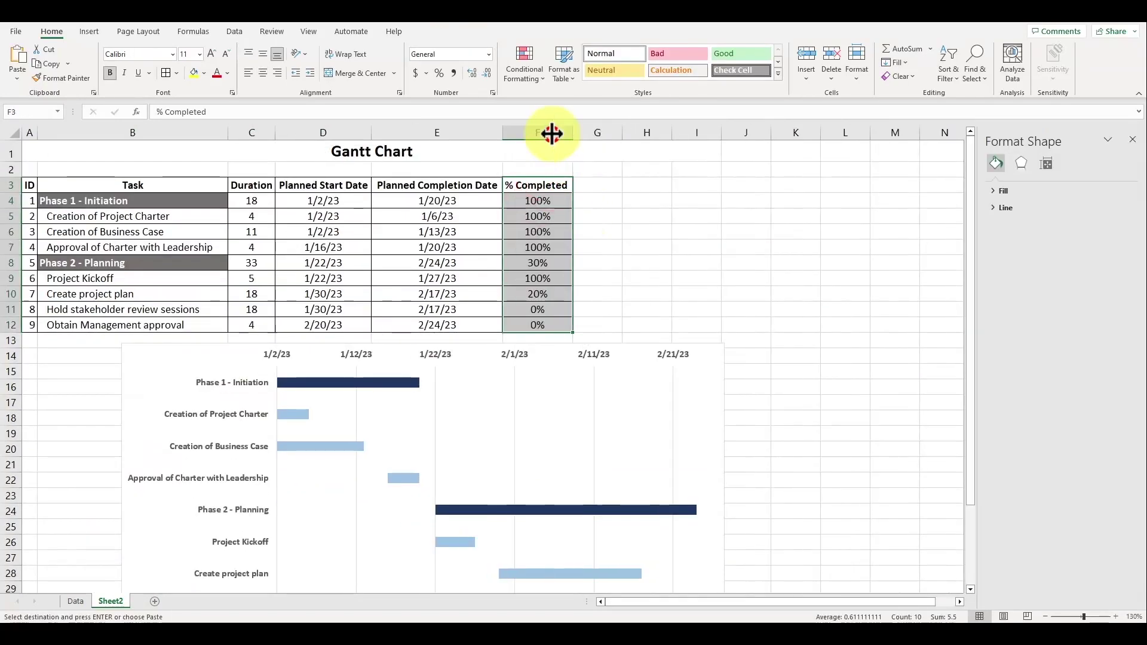
left_click(594, 191)
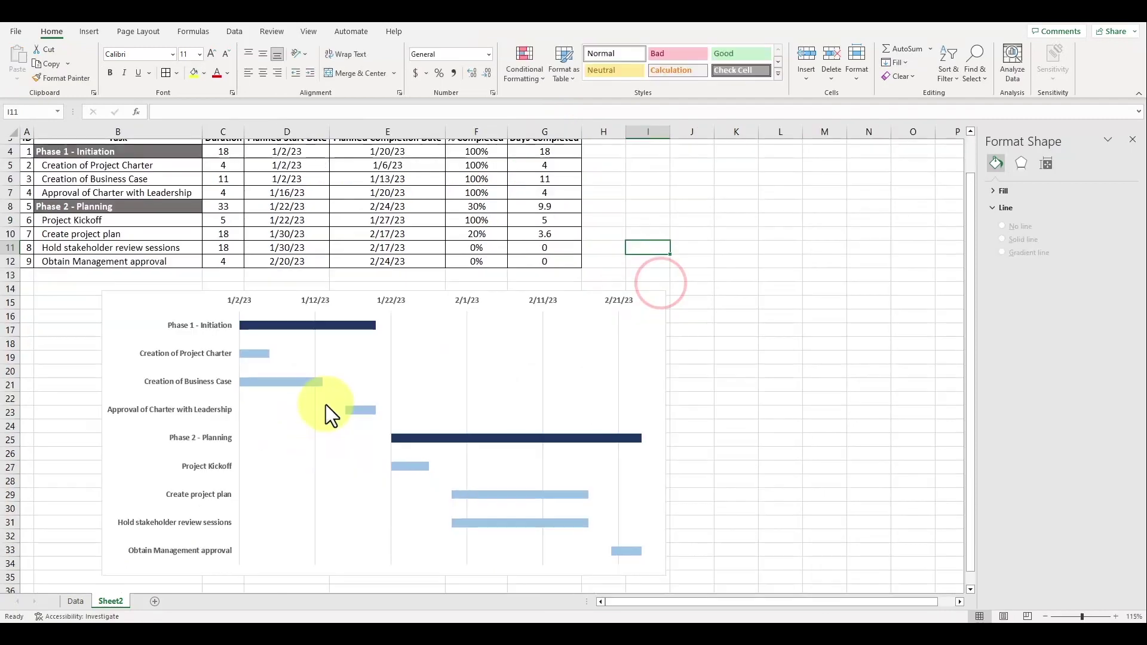
Inspect the chart's hidden start-date bars, then clear the selection
left_click(311, 411)
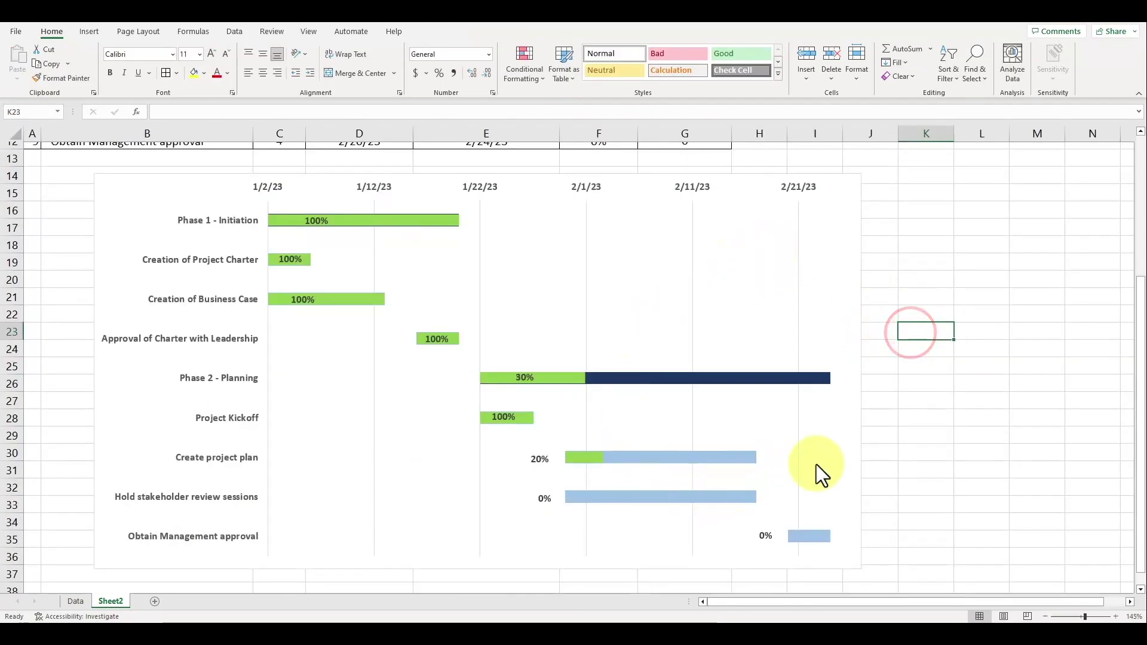
scroll(843, 379, "up", 4)
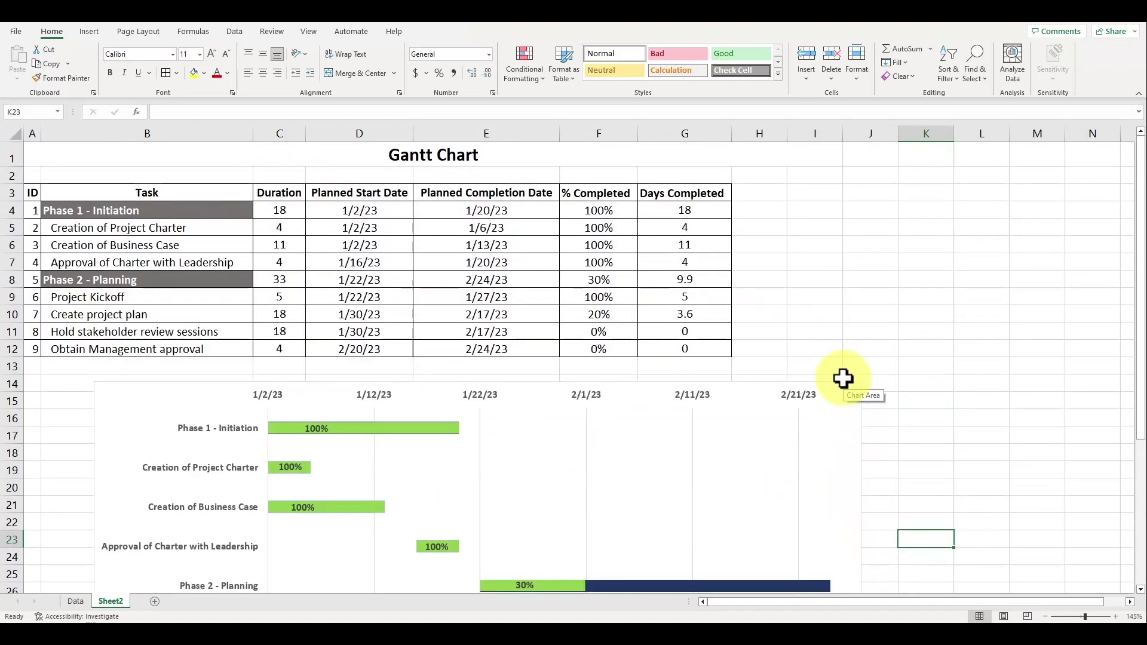
left_click(396, 251)
left_click(927, 334)
scroll(889, 348, "down", 2)
scroll(888, 348, "down", 4)
scroll(883, 348, "up", 2)
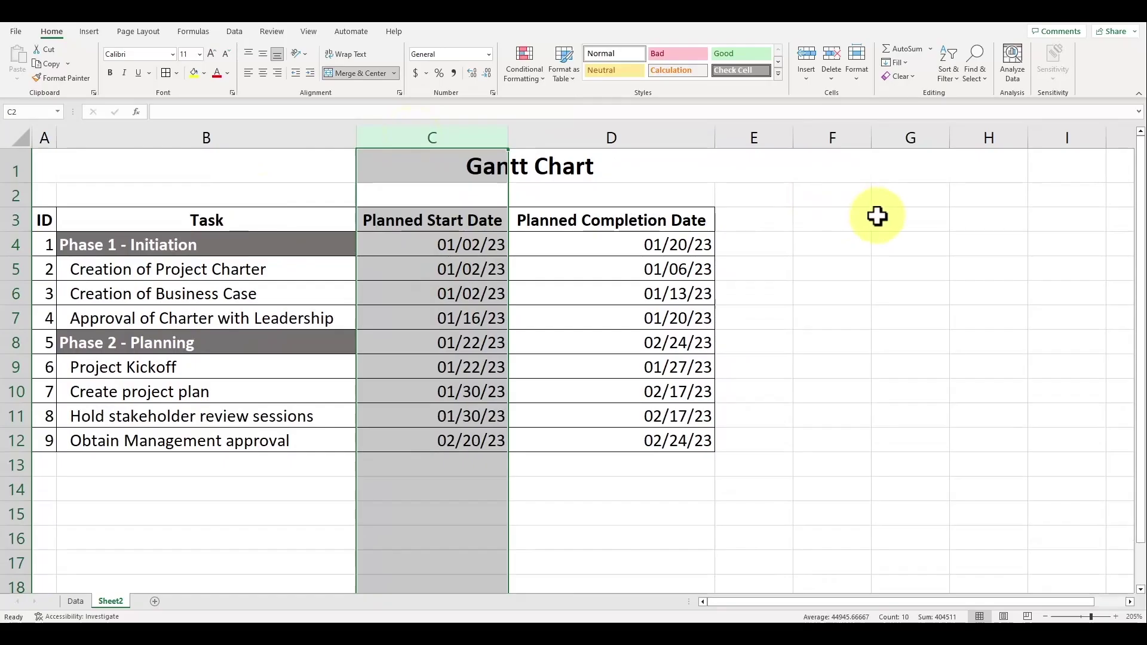
left_click(879, 214)
left_click(849, 194)
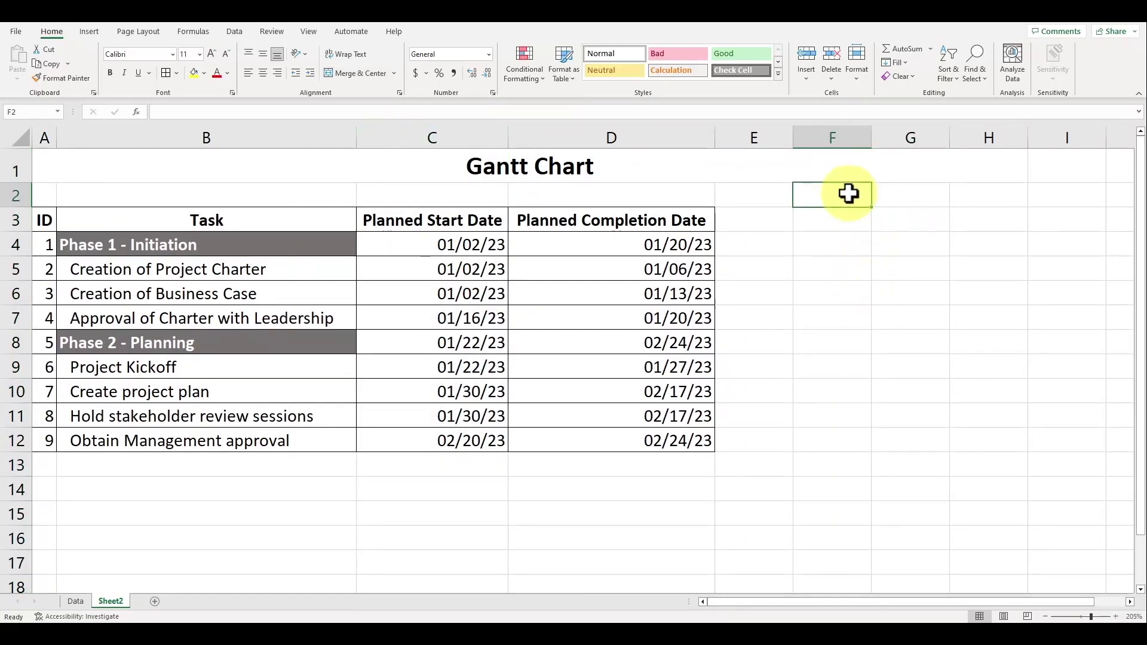
left_click(891, 361)
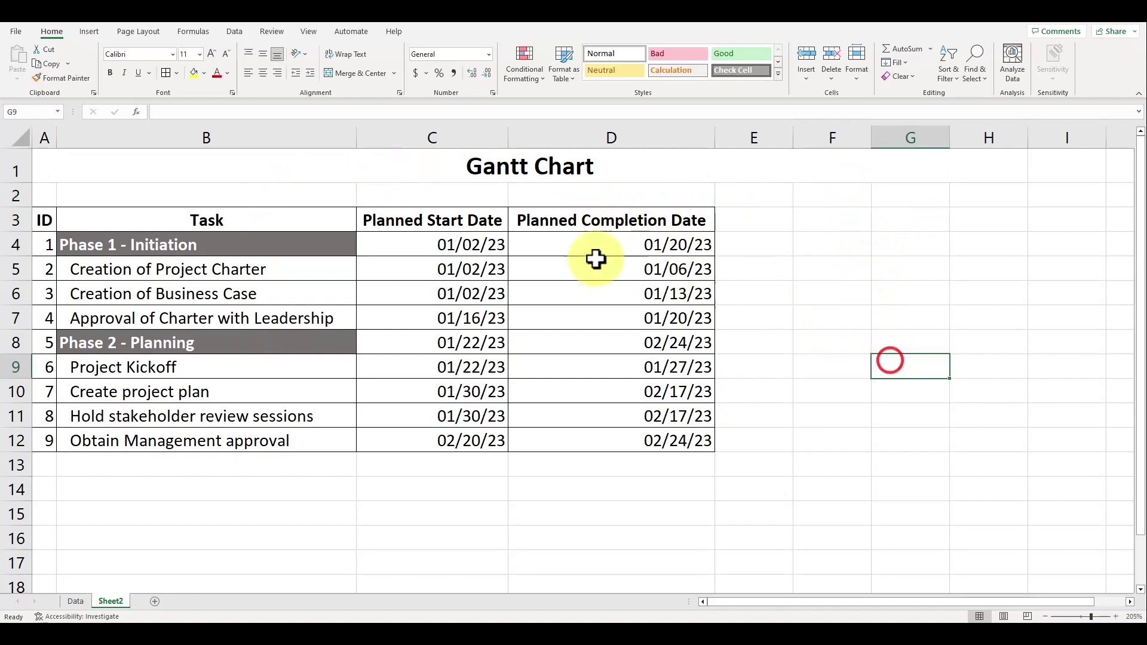
Centre-align the Planned Start Date and Planned Completion Date columns, headers included
left_click(228, 220)
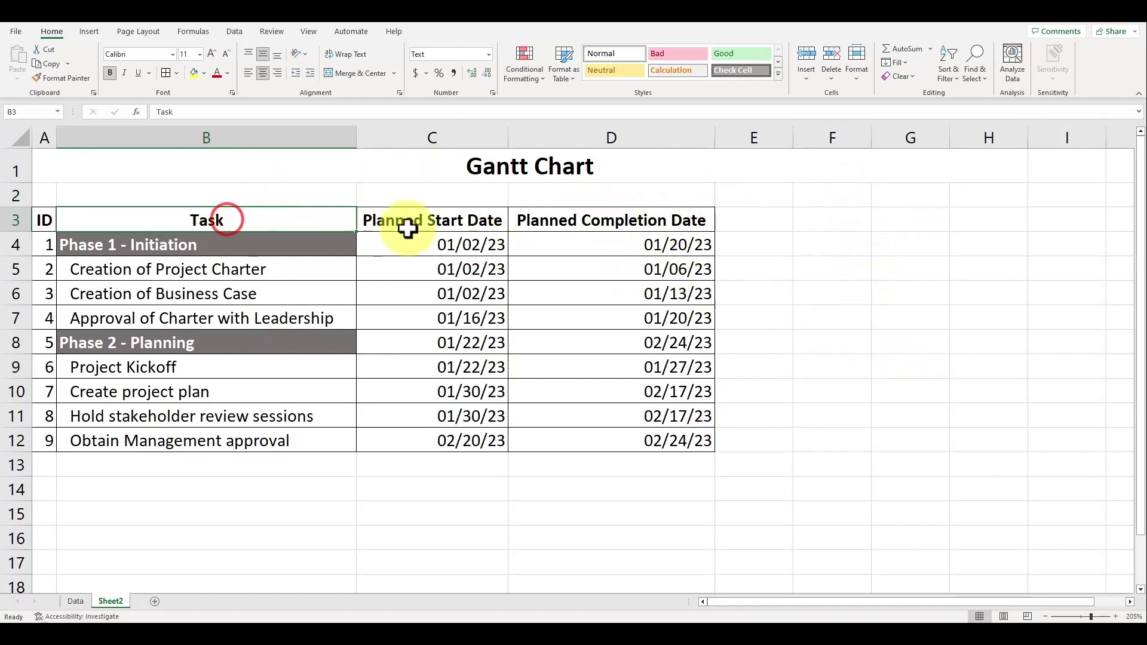
left_click(425, 221)
left_click(626, 219)
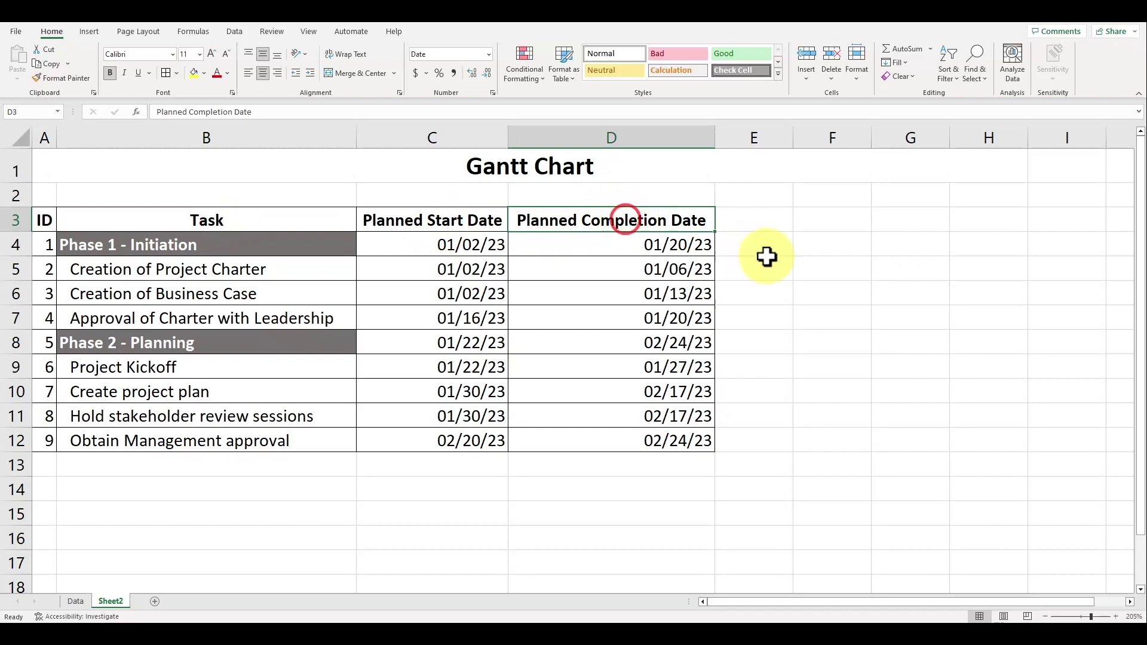
left_click(771, 221)
left_click_drag(419, 224, 628, 443)
left_click(263, 75)
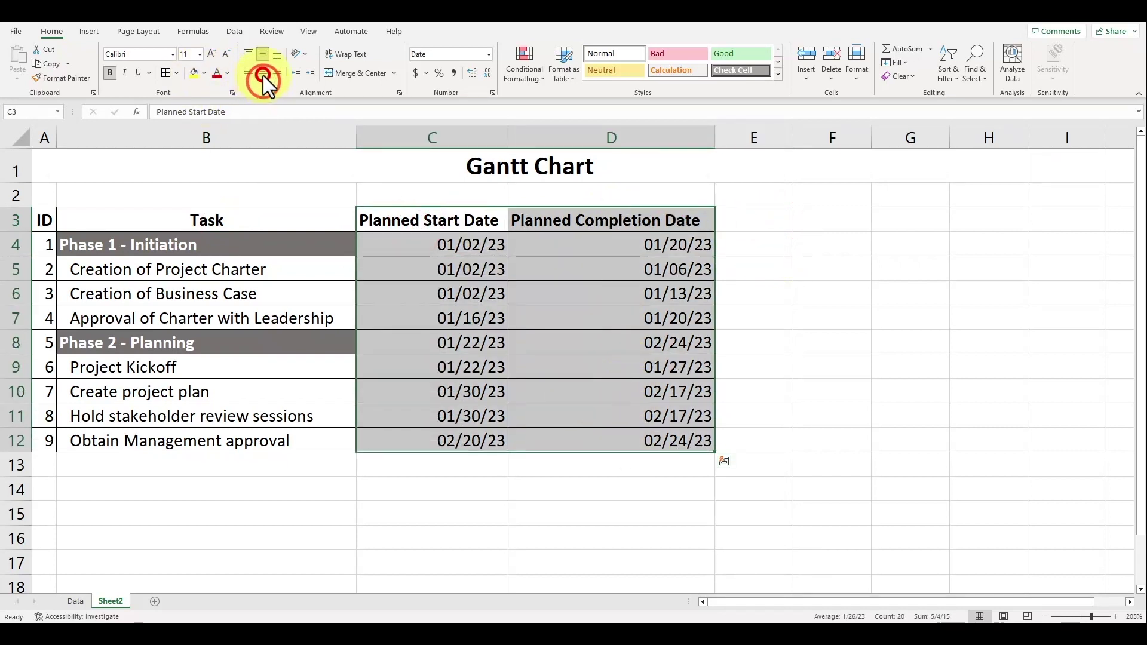
Format both date columns with the short 3/14/12 date style, e.g. 1/2/23
left_click(437, 307)
left_click_drag(456, 224, 663, 441)
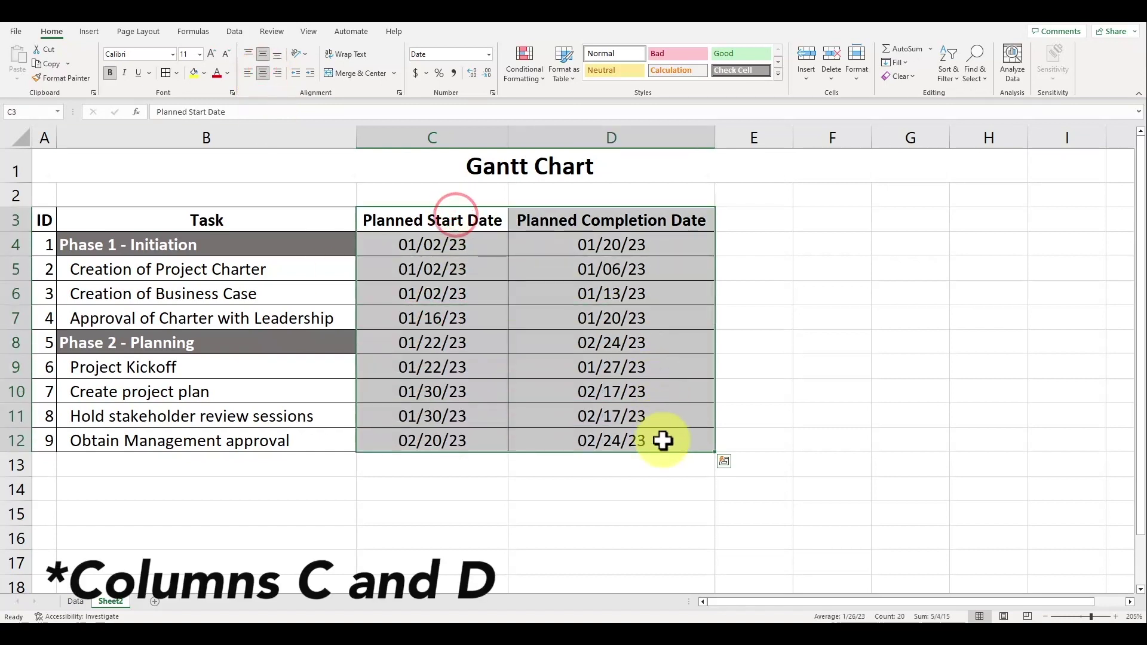
right_click(677, 360)
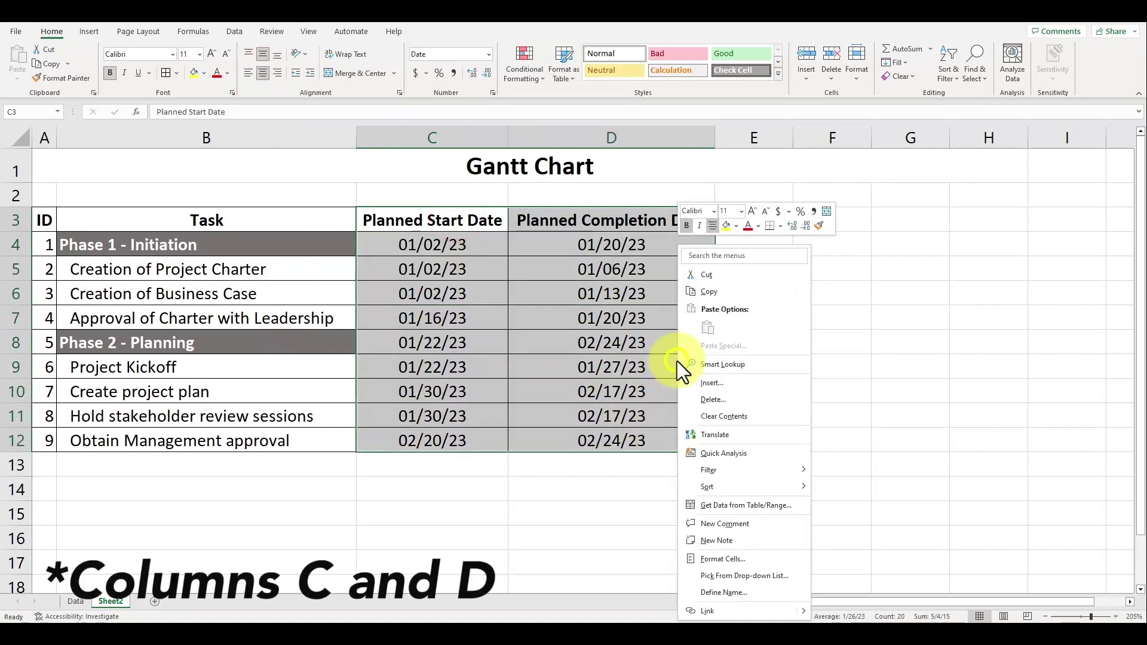
left_click(716, 561)
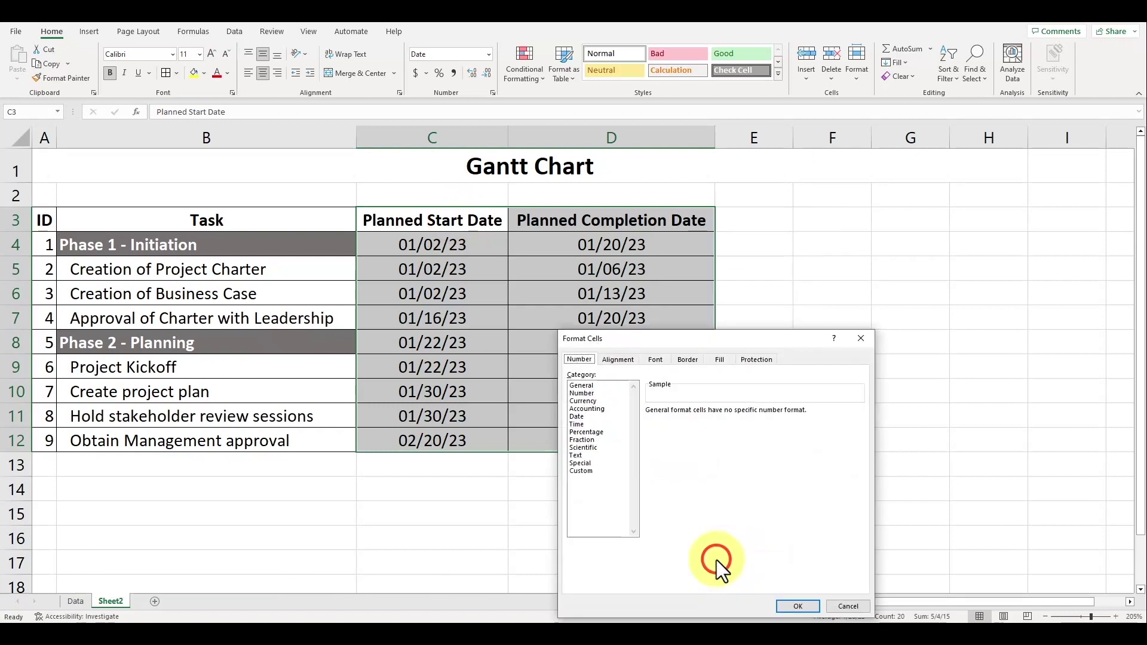
left_click(582, 416)
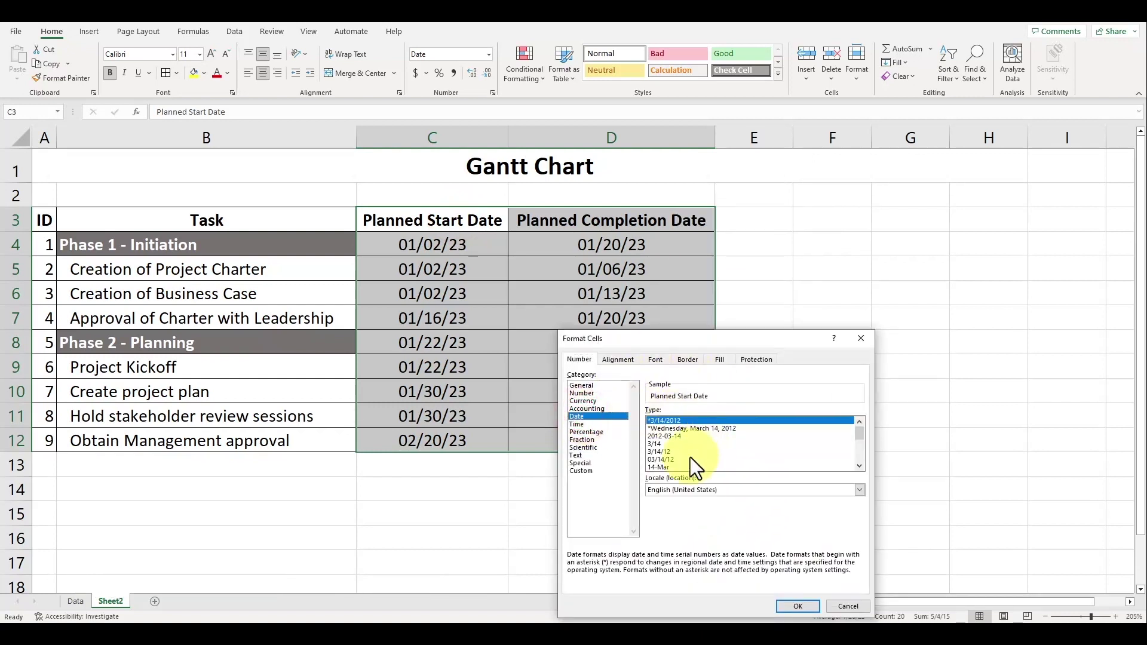
left_click(668, 452)
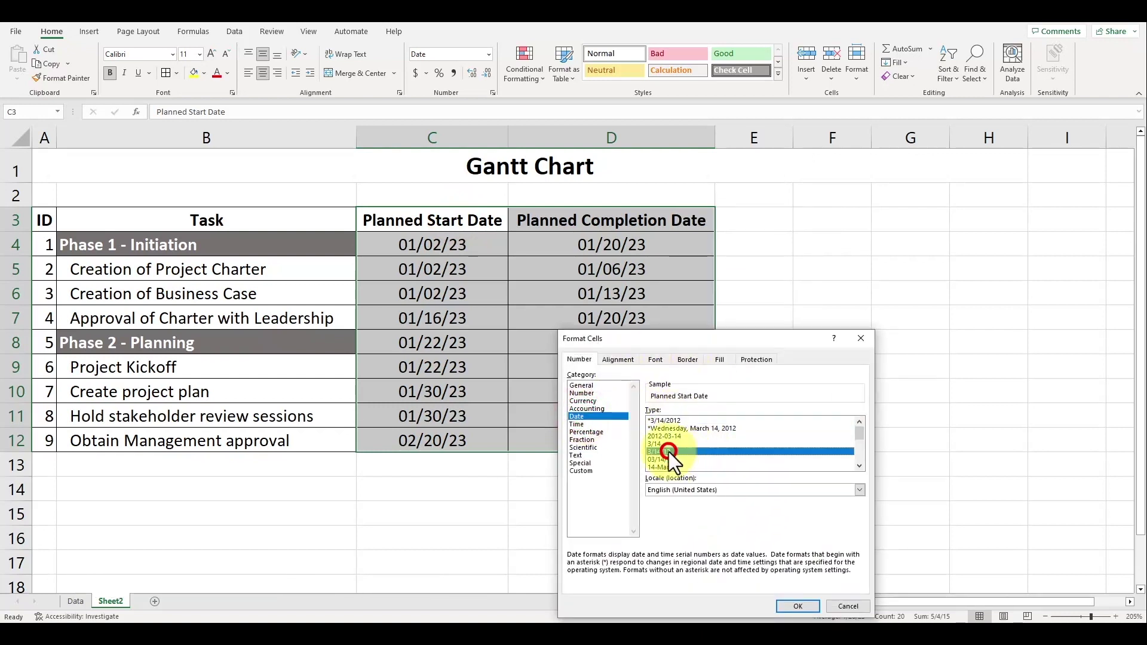
left_click(797, 606)
left_click(650, 344)
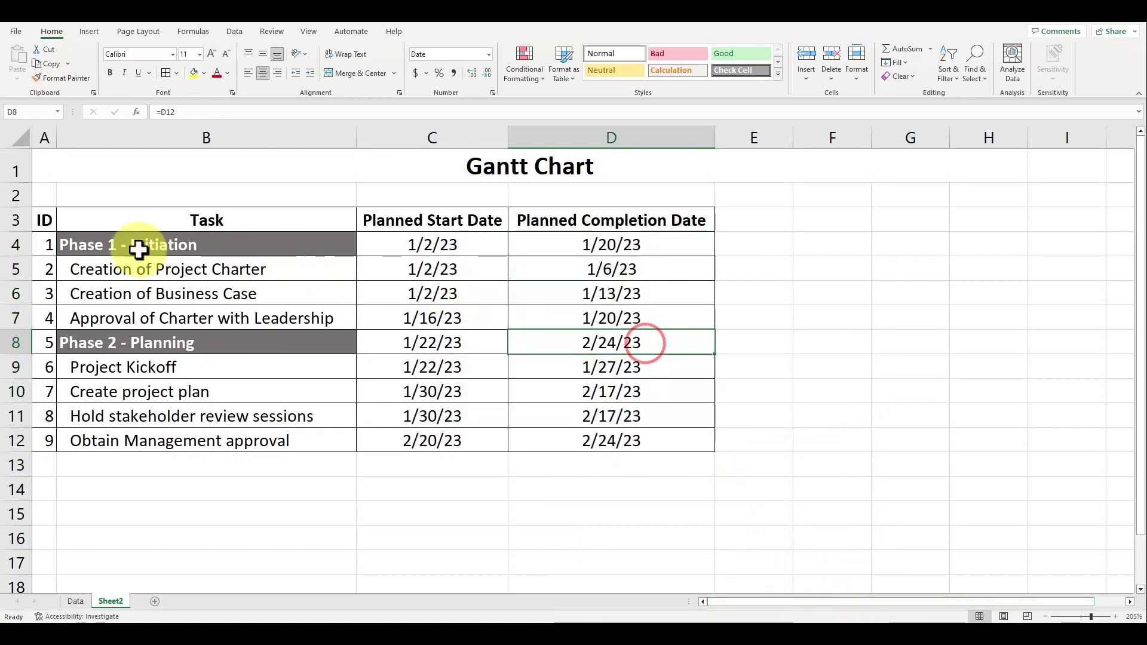
left_click(836, 395)
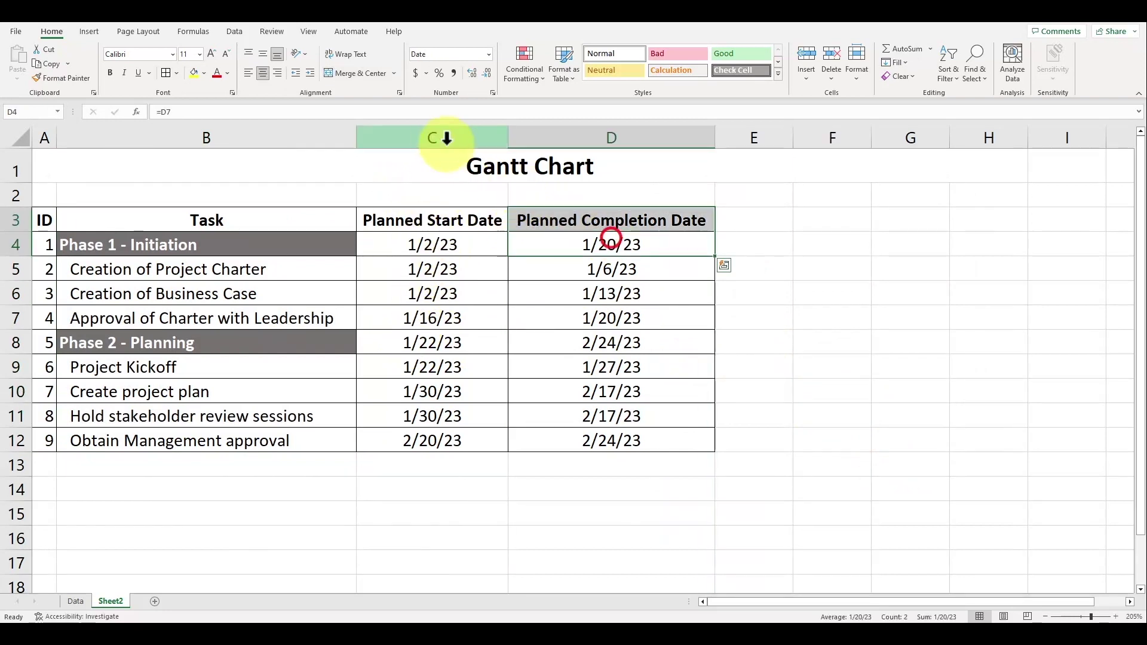
Insert a new column before Planned Start Date with the header 'Duration'
left_click(435, 129)
right_click(433, 126)
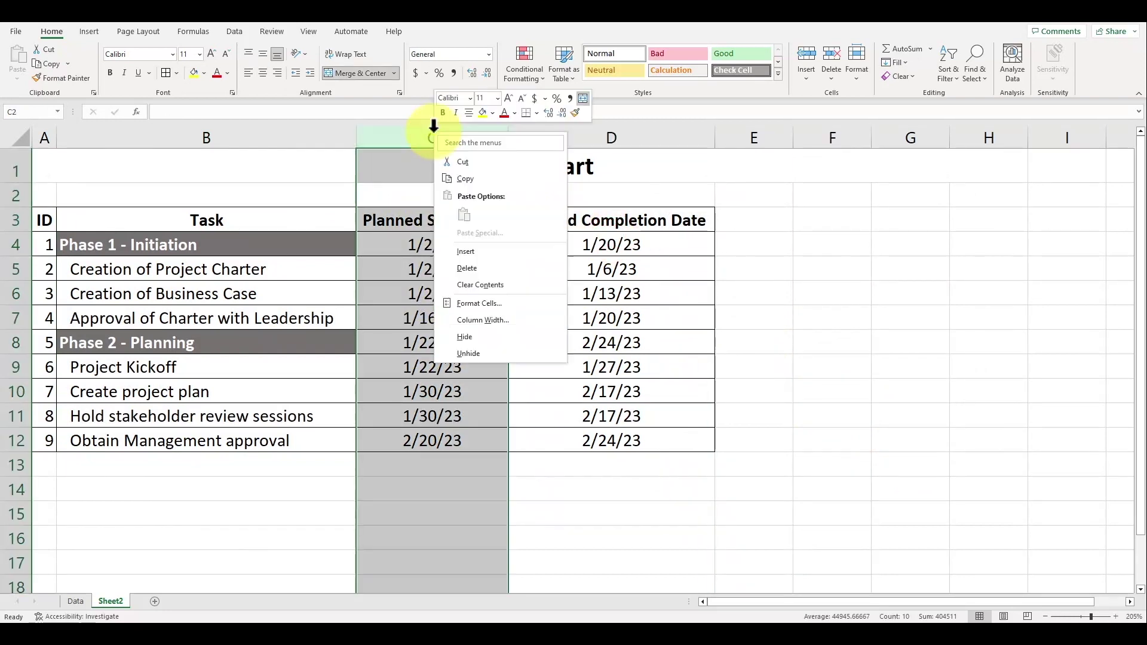
left_click(508, 251)
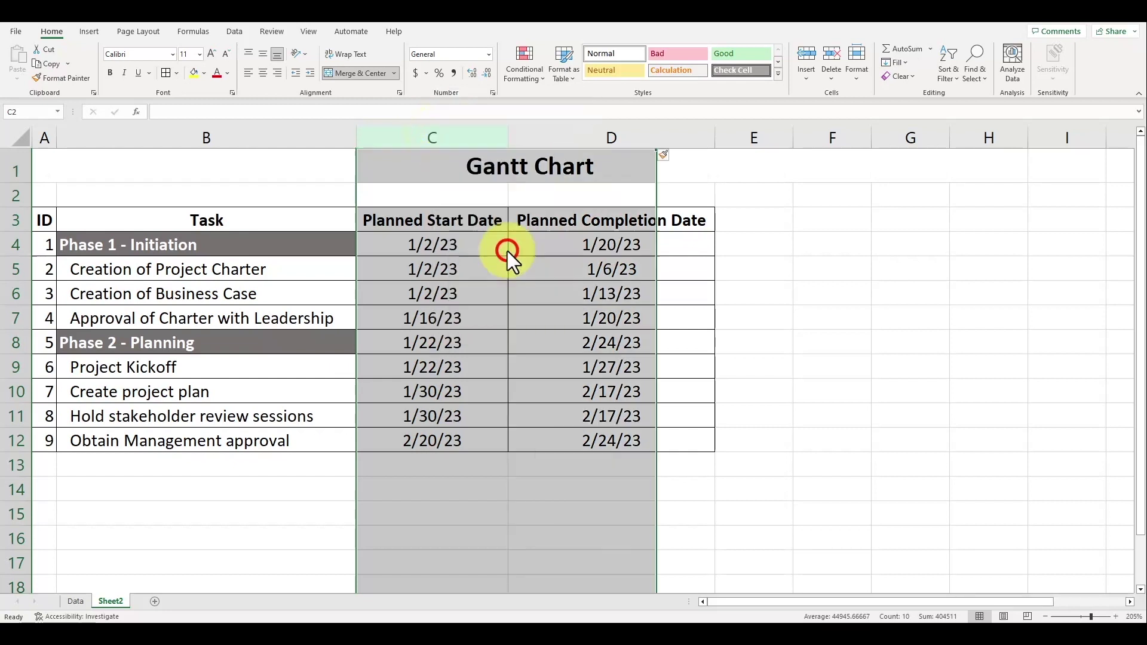
left_click(472, 225)
type("Dura")
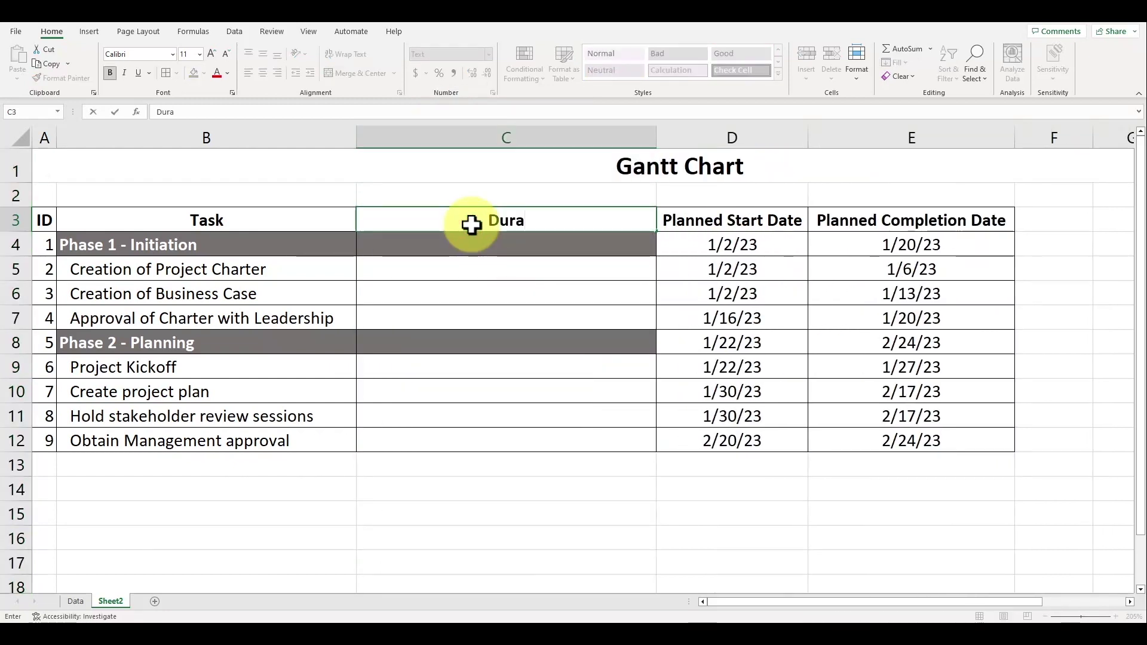
type("tion")
key("Return")
Paste unshaded formatting into the Duration cells, narrow the column, and start a formula in C4
left_click(499, 264)
key("ctrl+c")
left_click_drag(499, 241, 526, 418)
key("ctrl+v")
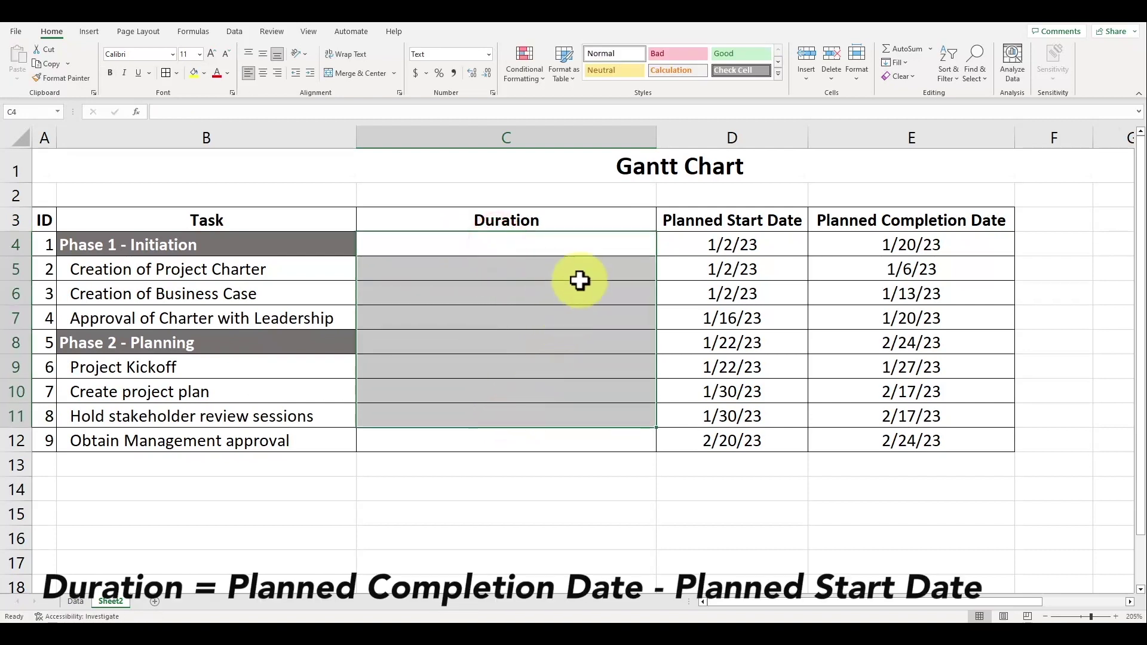
left_click(574, 246)
left_click_drag(658, 137, 561, 136)
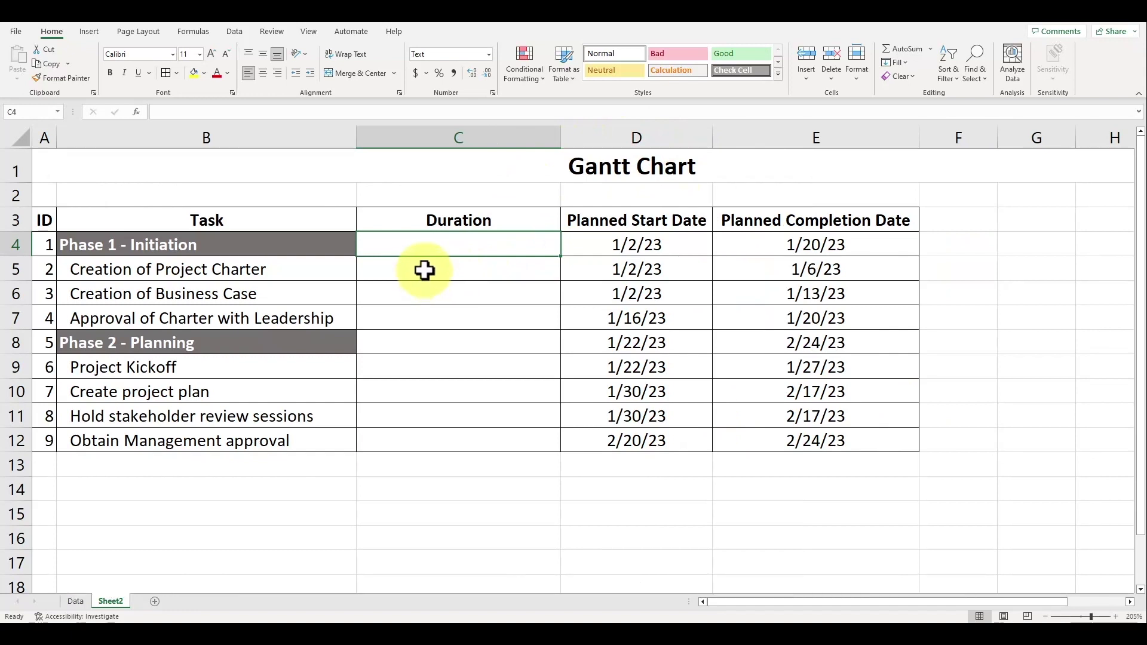
type("=")
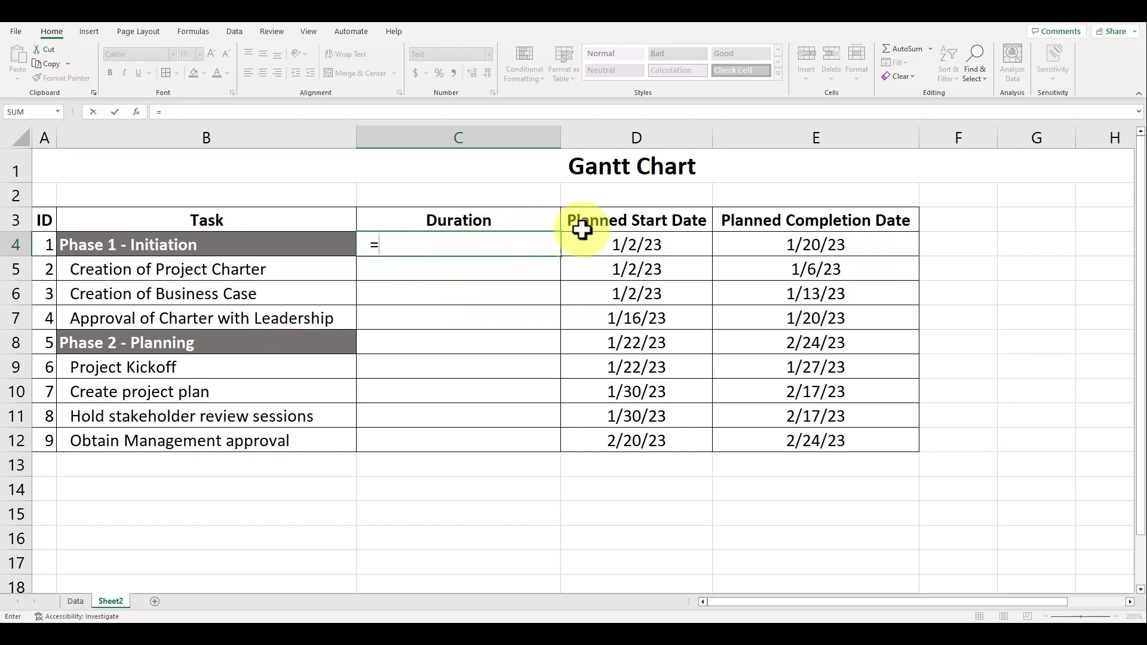
Make C4 the completion date minus the start date
left_click(783, 246)
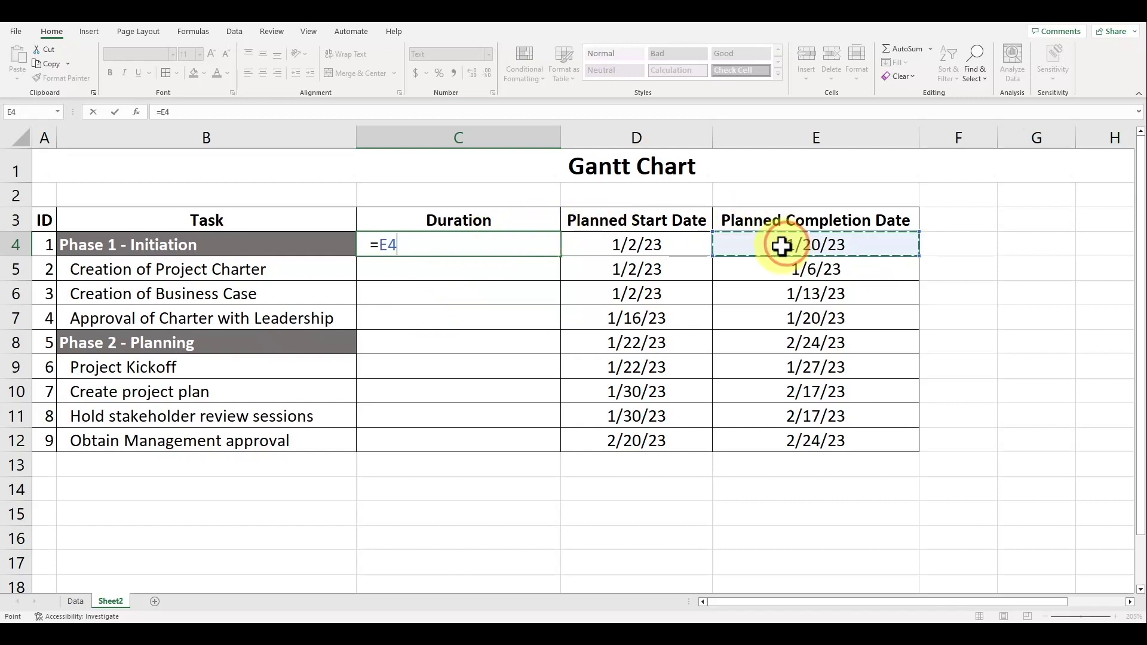
type("-")
left_click(640, 248)
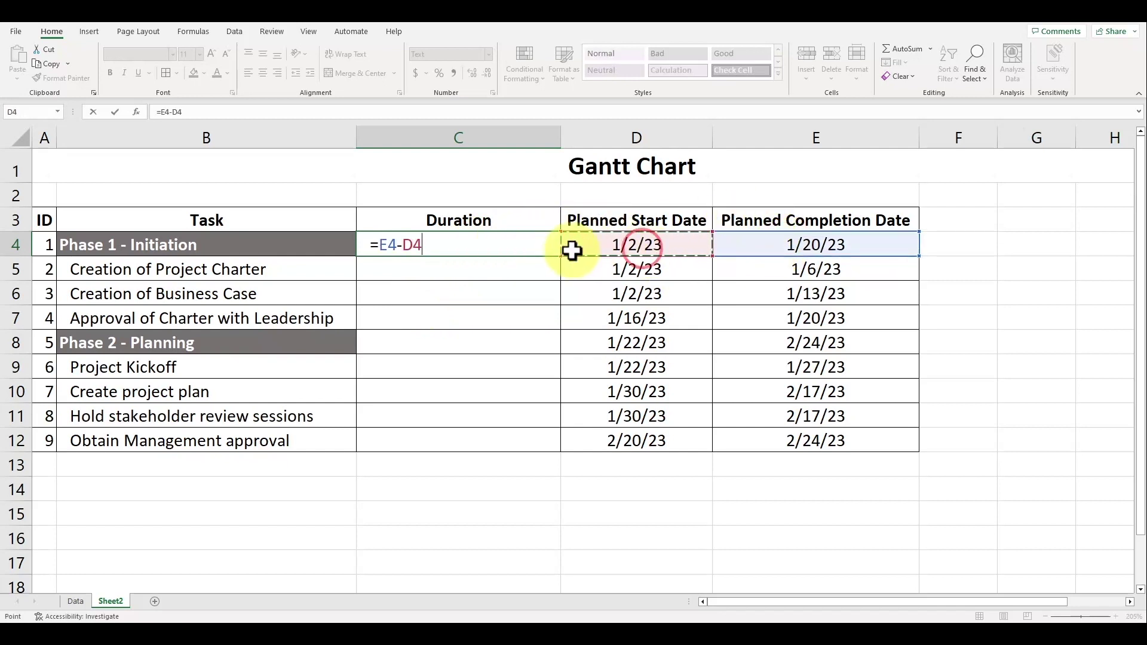
left_click(504, 246)
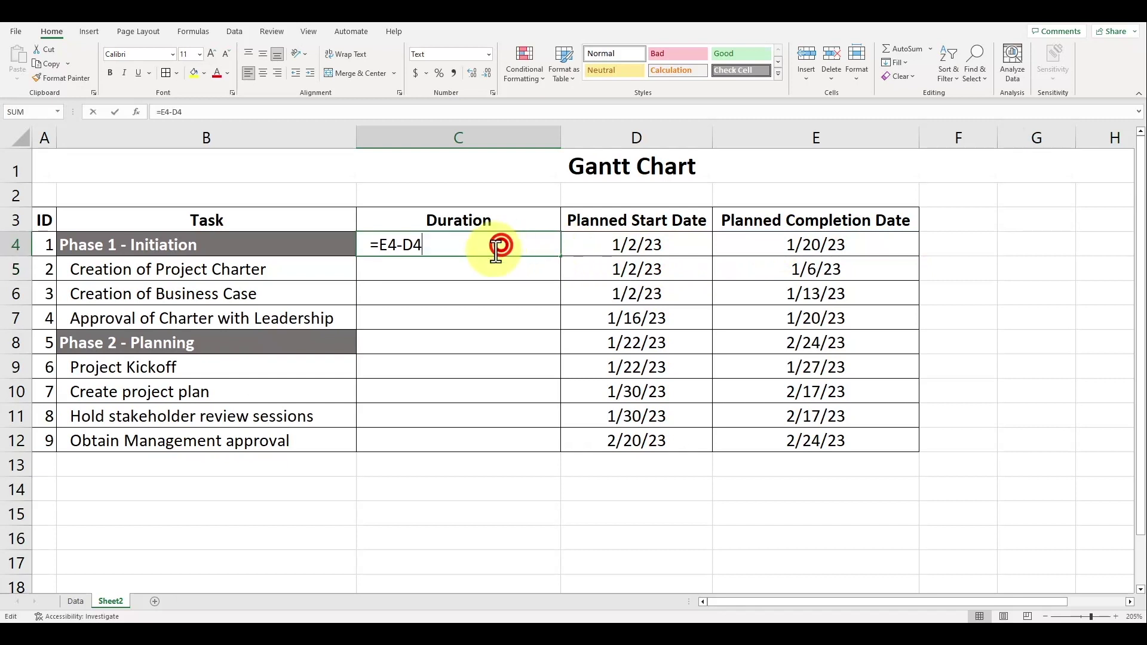
key("Return")
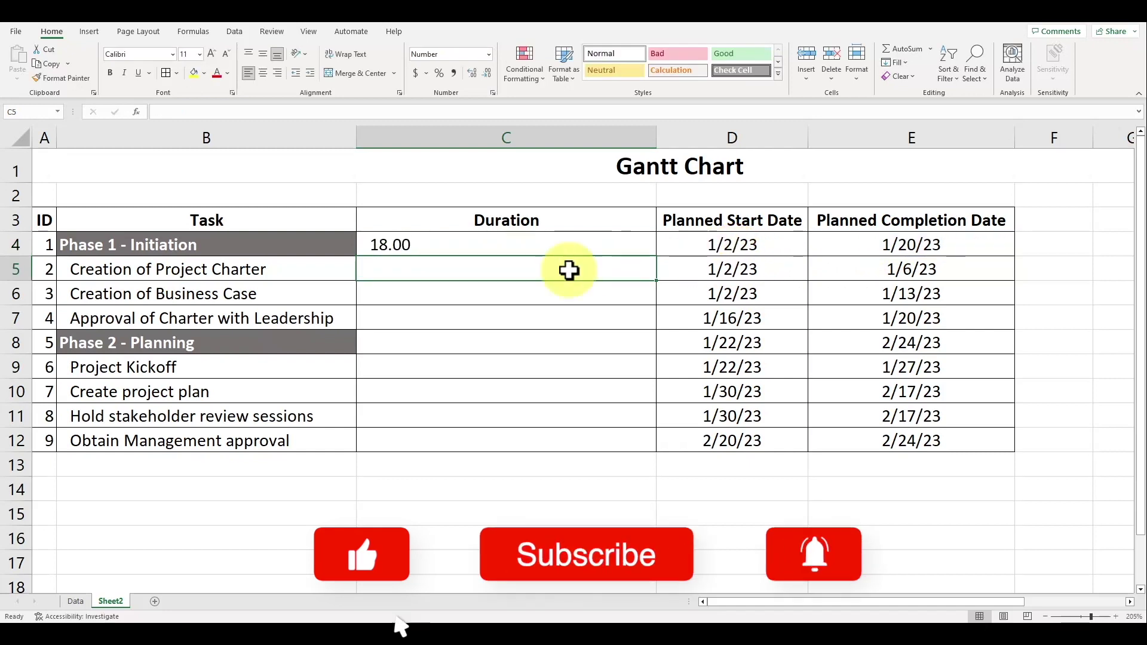
Fill the formula down to C12, auto-fit the column, and centre durations as whole numbers
left_click(469, 244)
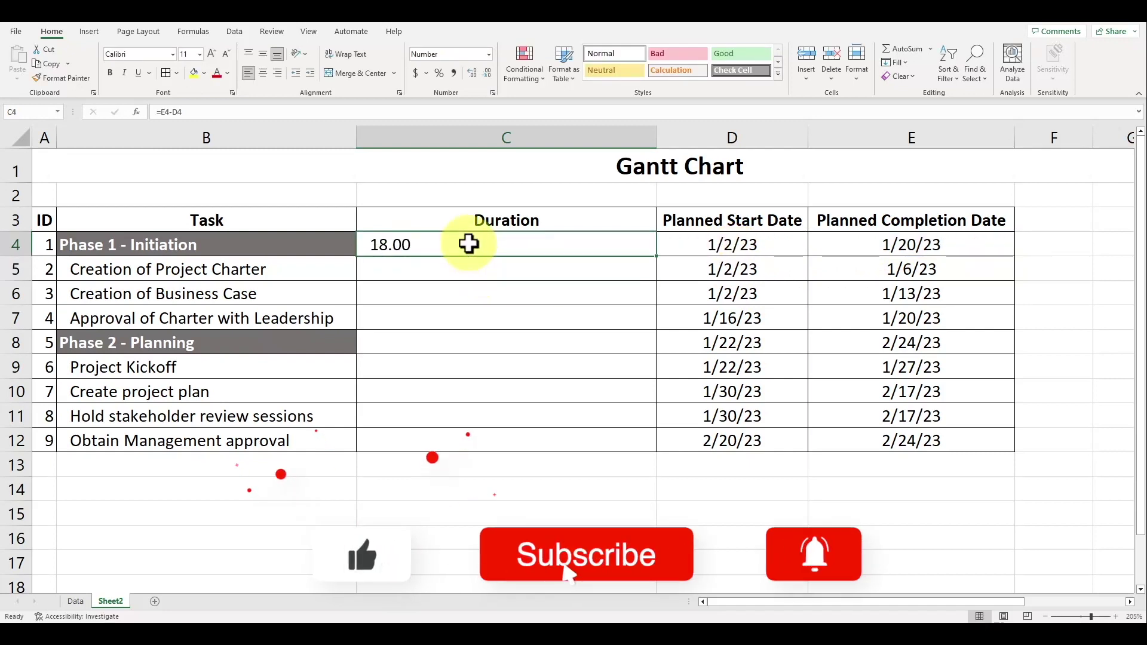
left_click_drag(657, 258, 660, 453)
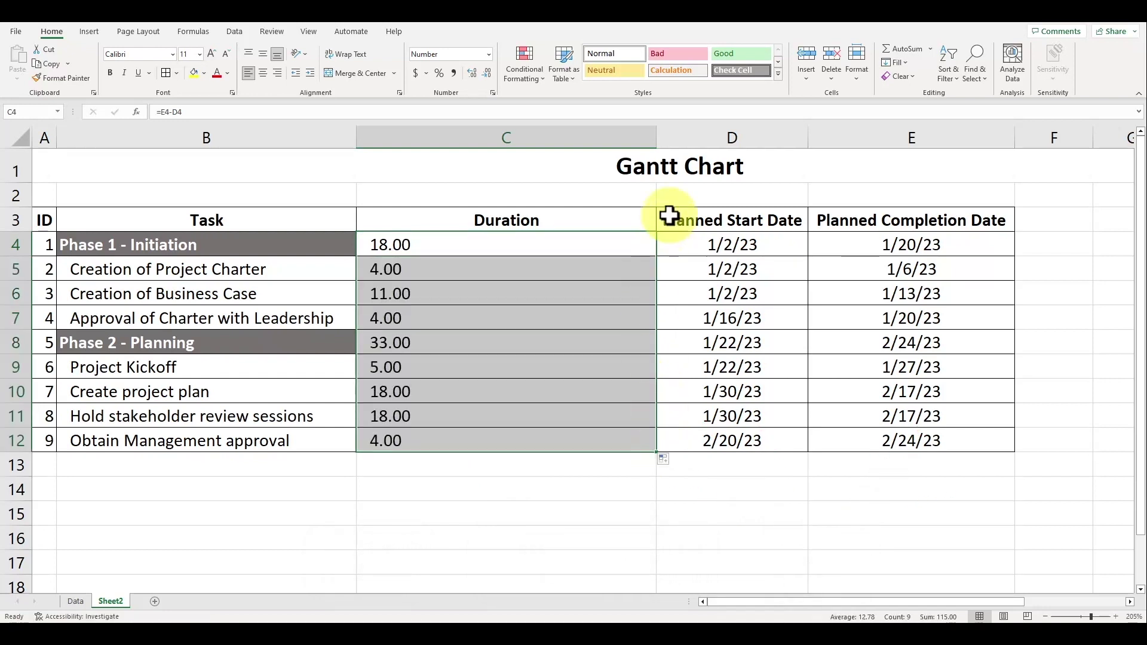
double_click(657, 137)
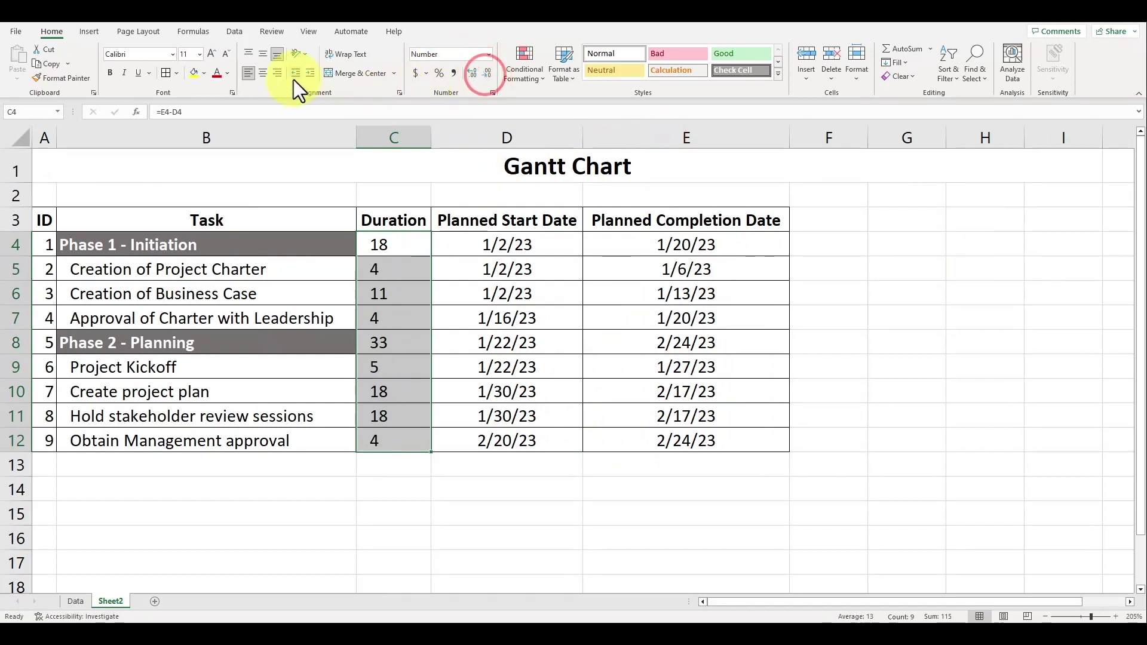
left_click(263, 73)
left_click(260, 52)
left_click(516, 317)
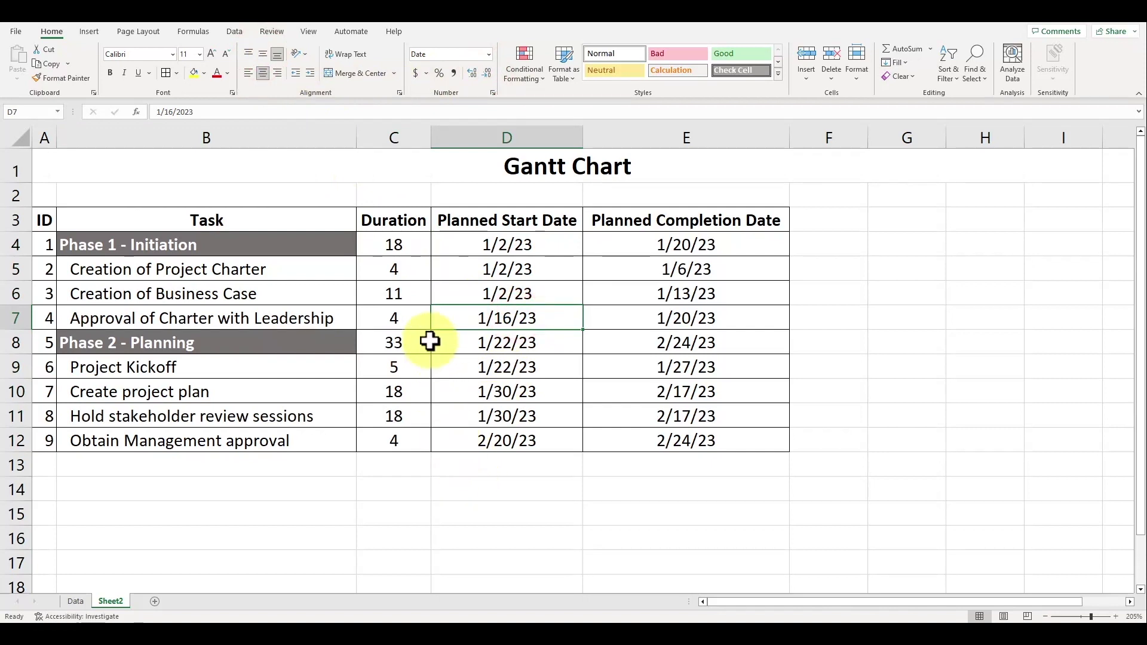
left_click(699, 481)
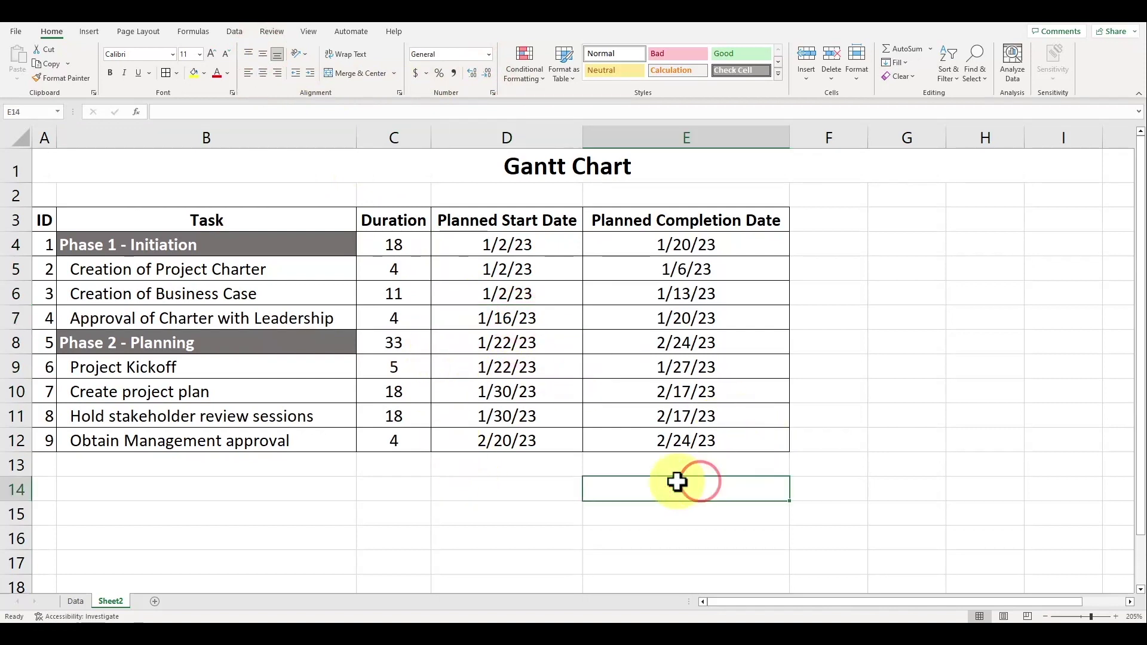
Review the Duration, date and Task headings, ending on an empty cell beside the table
left_click(404, 221)
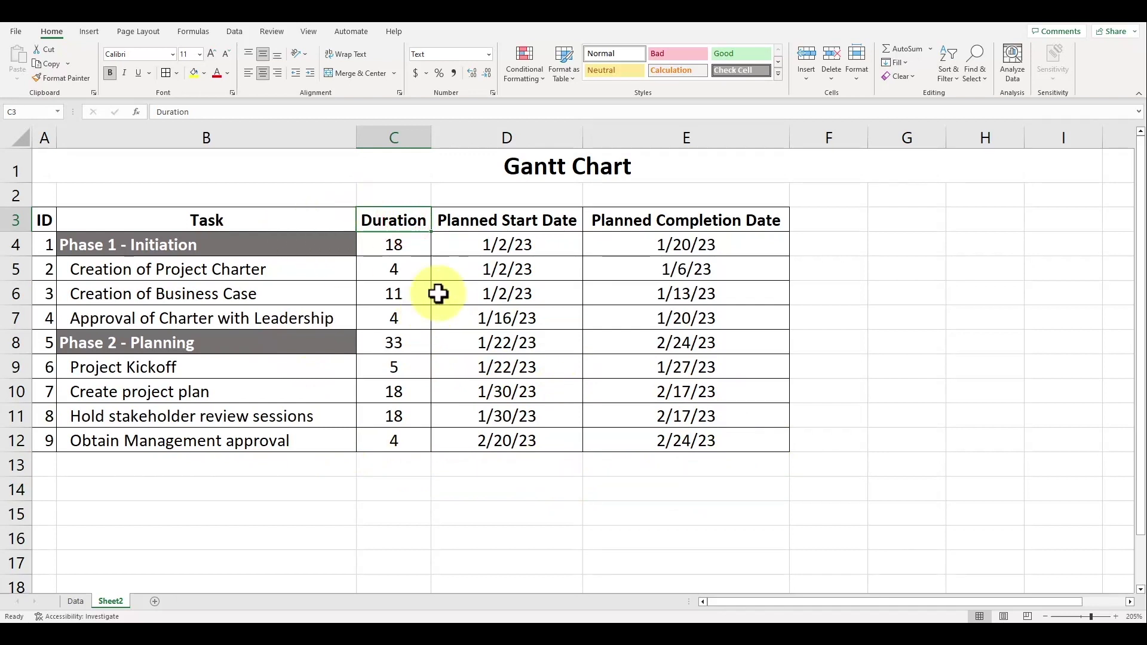
left_click(549, 222)
left_click_drag(548, 222, 684, 209)
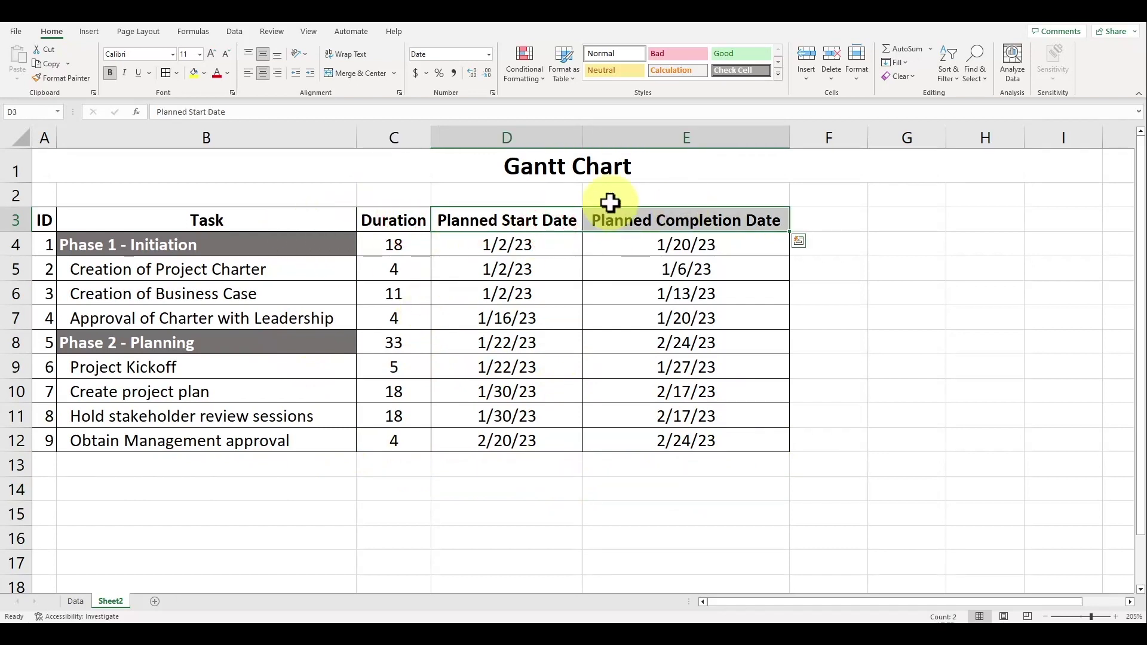
left_click(245, 222)
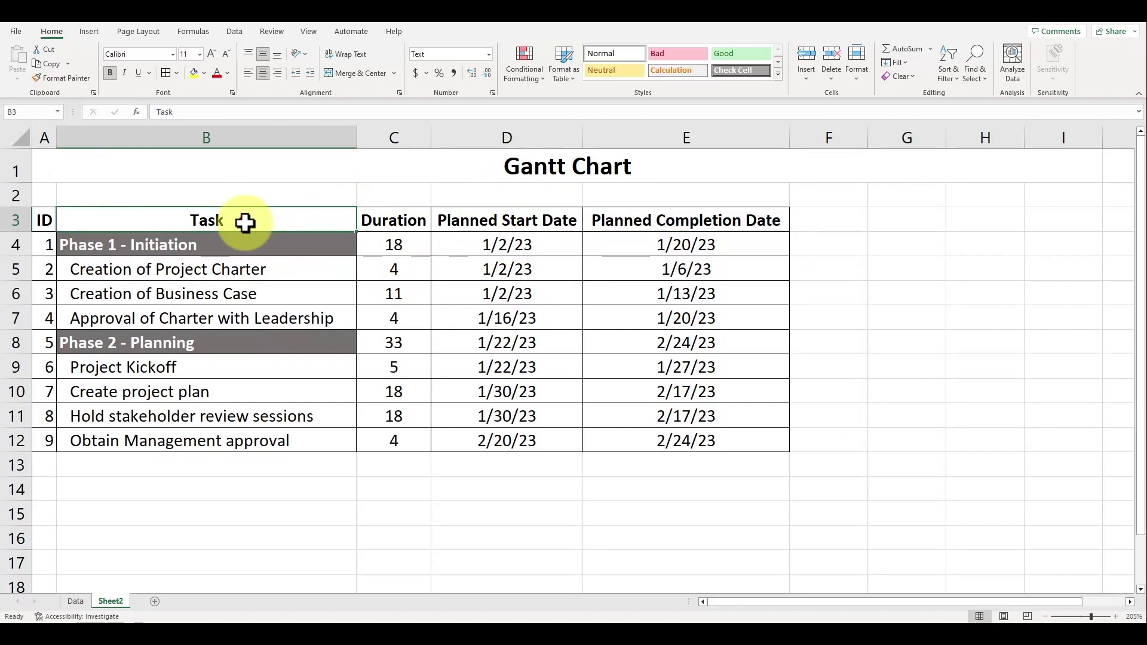
left_click(890, 242)
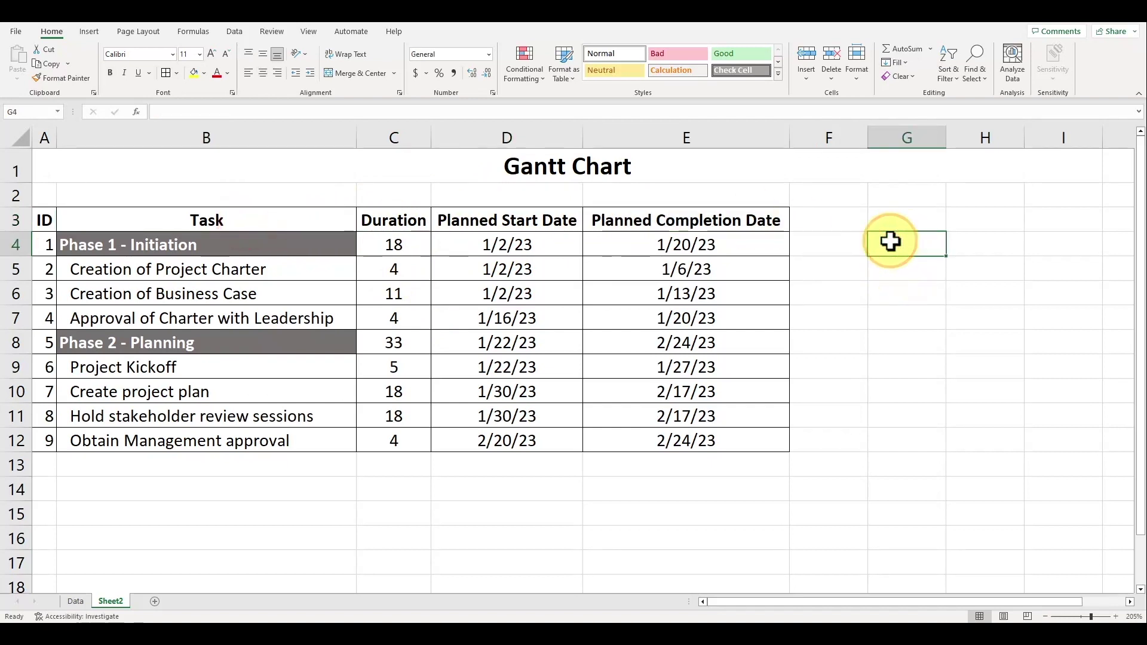
Insert a blank chart with Alt+F1 and move it to the right of the table
key("alt+F1")
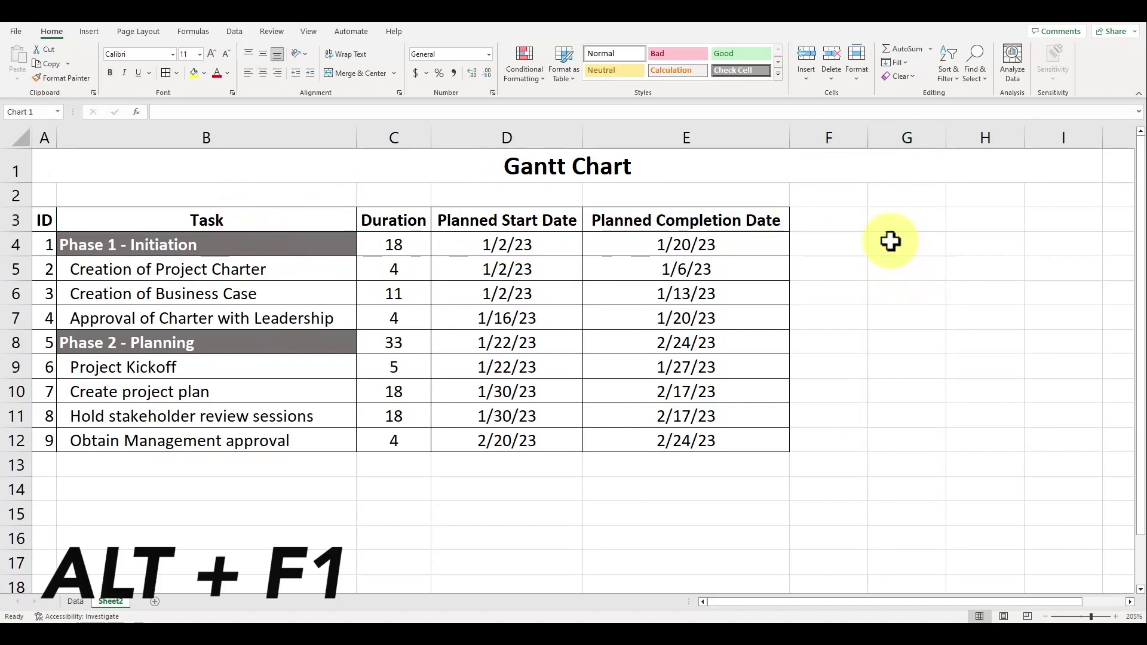
scroll(561, 302, "down", 5)
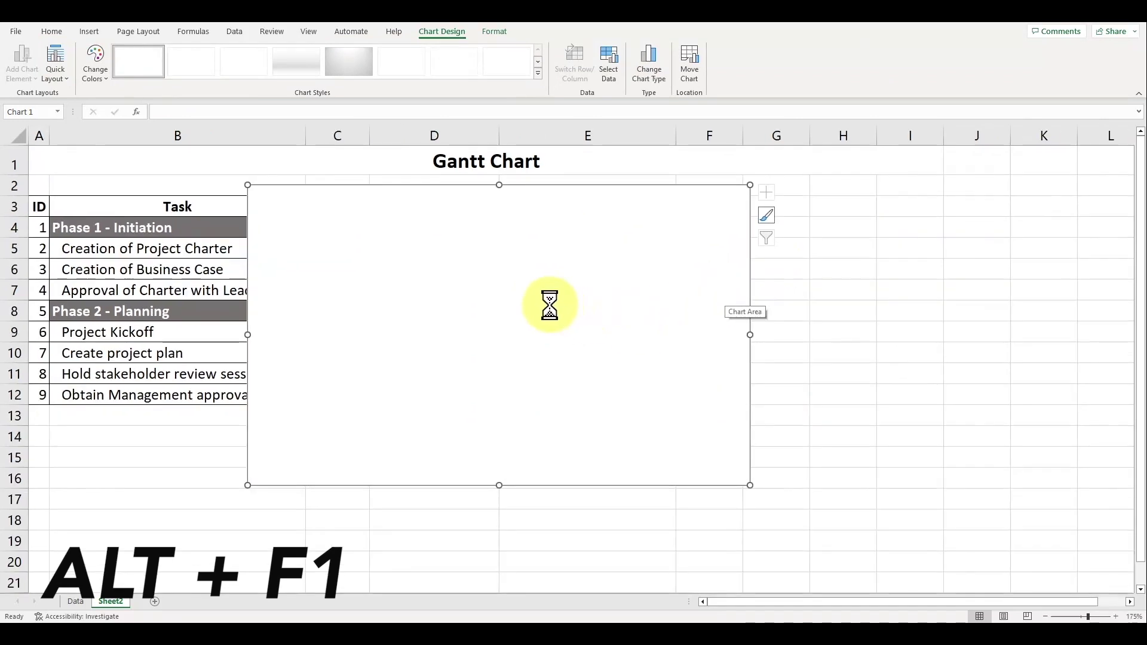
left_click_drag(456, 317, 829, 199)
scroll(479, 235, "up", 1)
left_click_drag(768, 234, 735, 248)
left_click(514, 414)
scroll(540, 395, "up", 1)
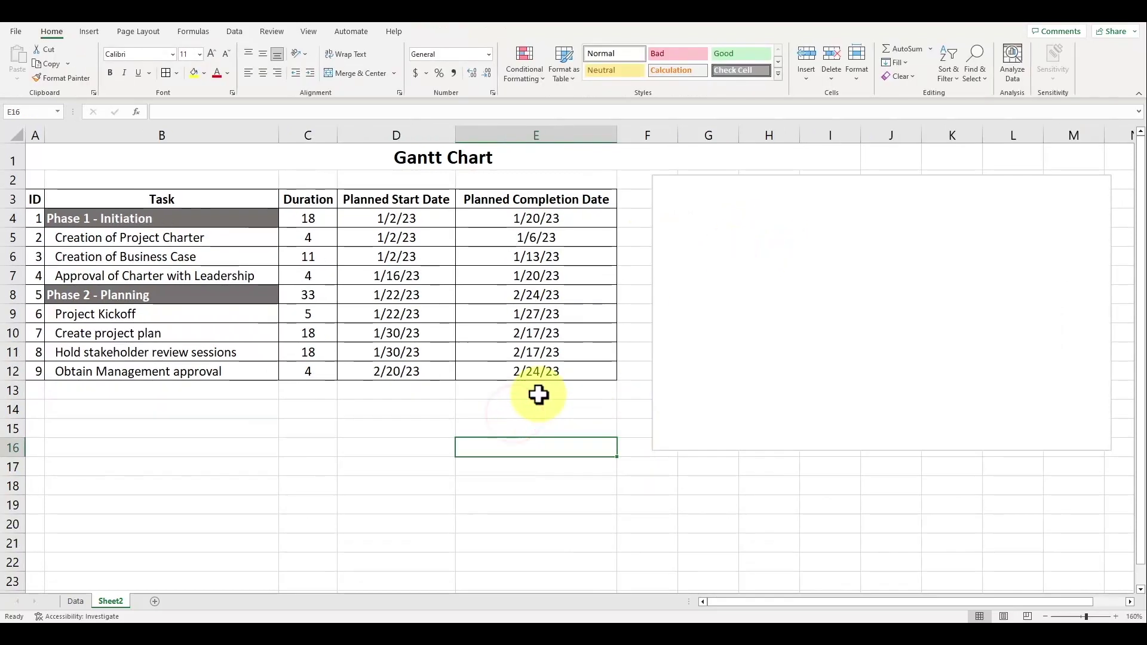
left_click_drag(878, 281, 851, 267)
Delete that chart and insert a fresh empty chart in its place
key("Delete")
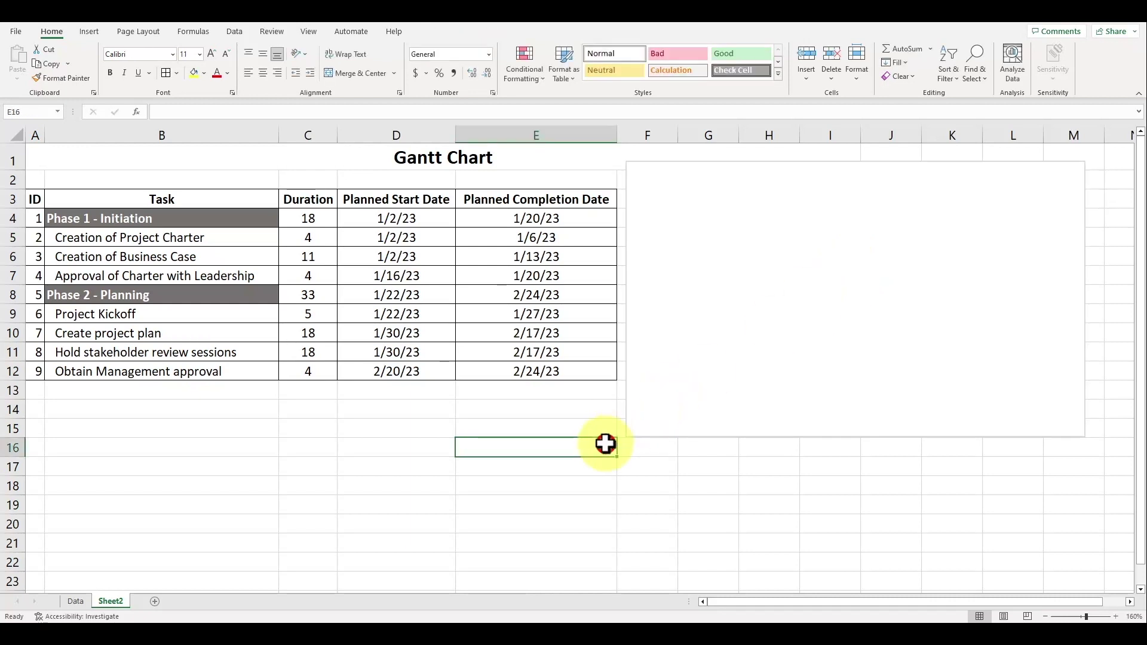
key("alt+F1")
right_click(814, 267)
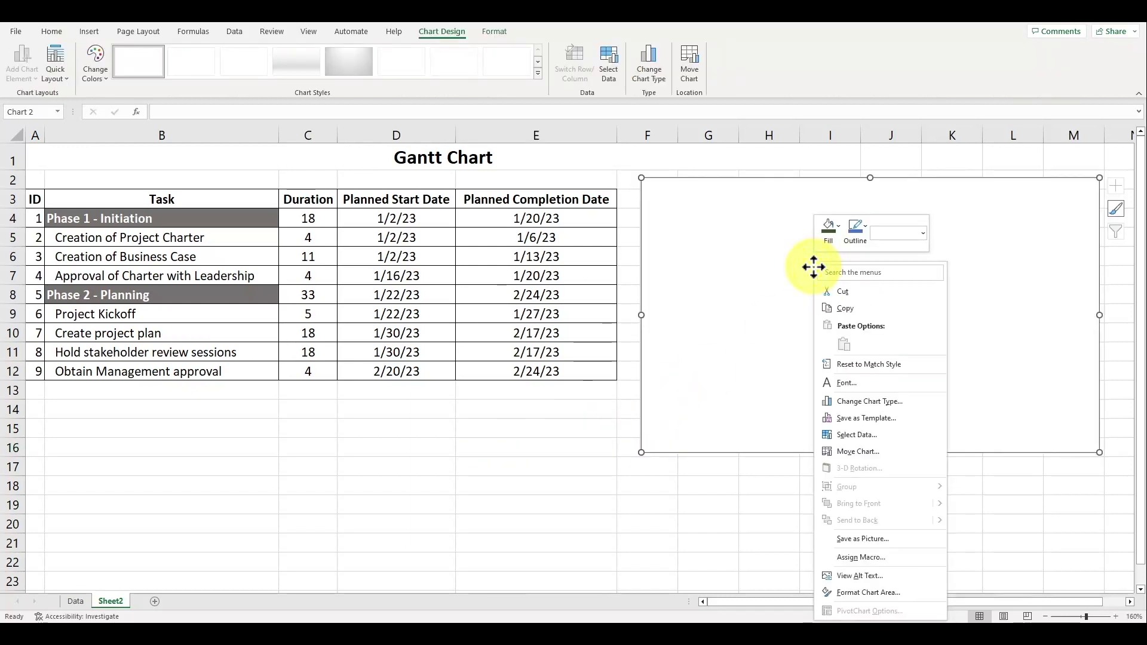
Add a chart series with the planned start dates D4:D12 as values
left_click(891, 434)
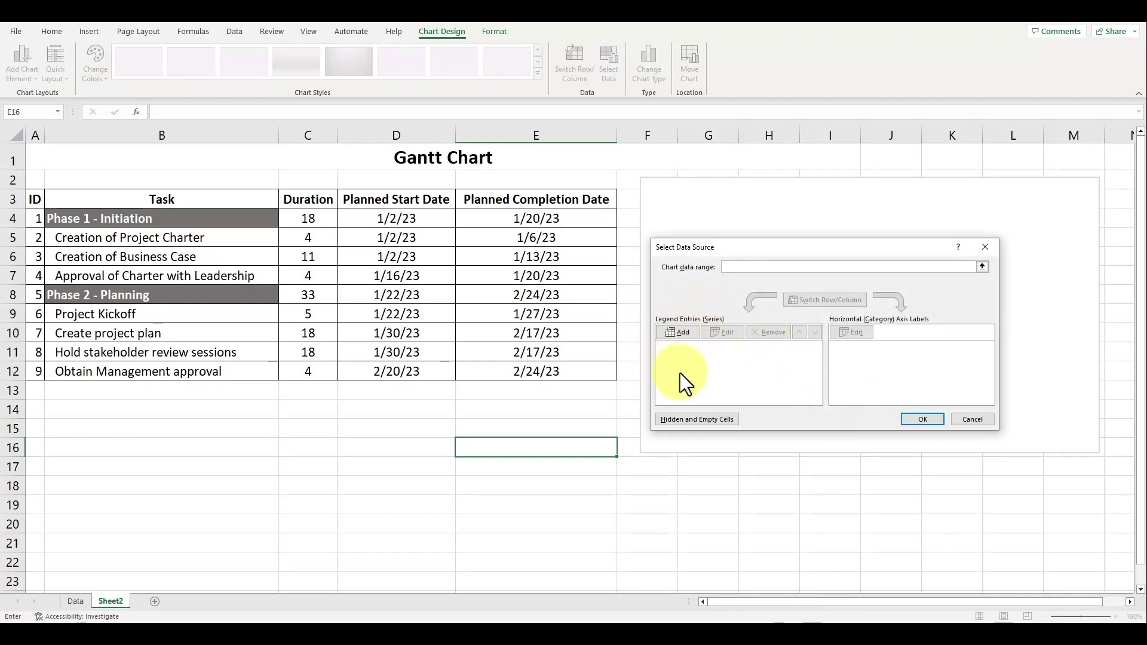
left_click(687, 334)
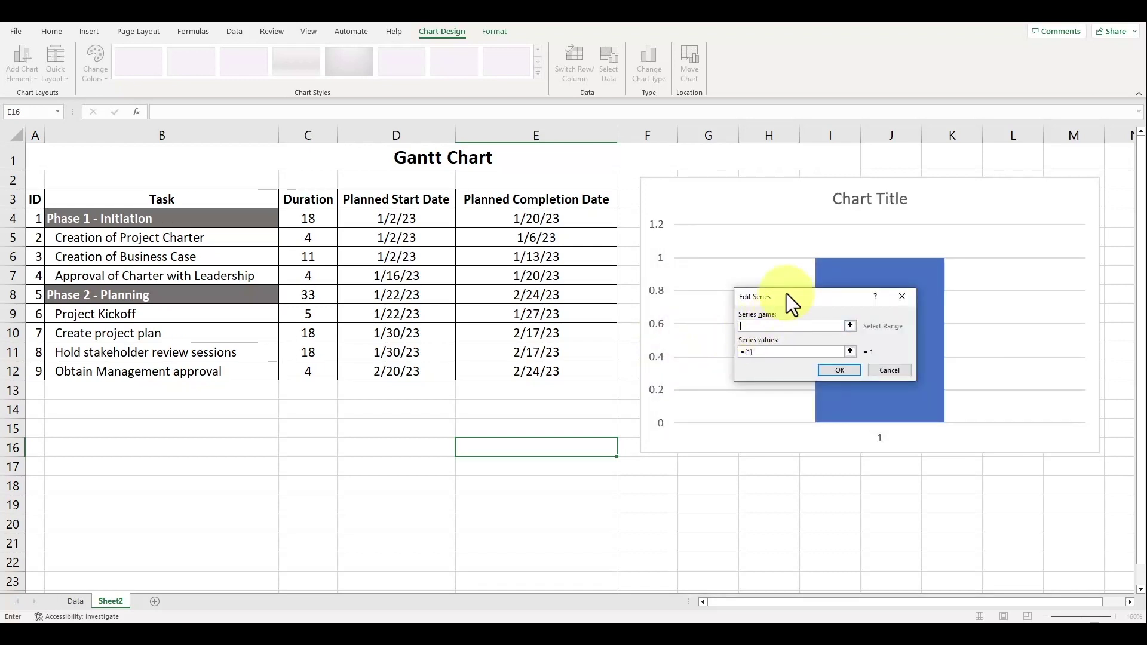
left_click(769, 352)
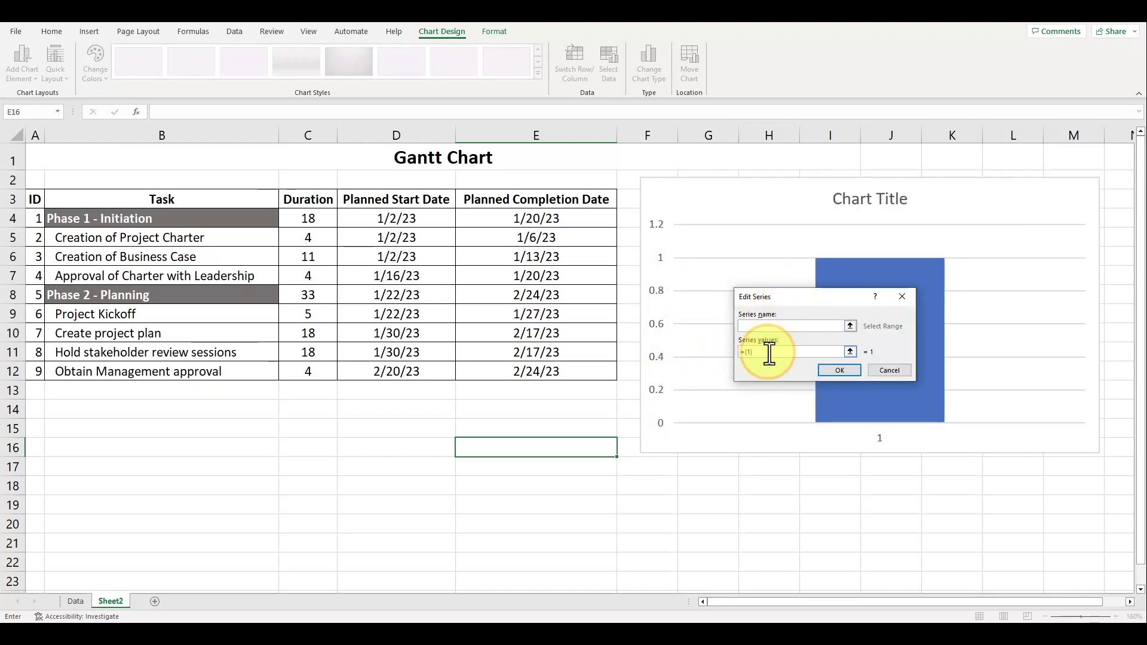
key("BackSpace")
left_click(851, 352)
left_click_drag(436, 218, 448, 369)
key("Return")
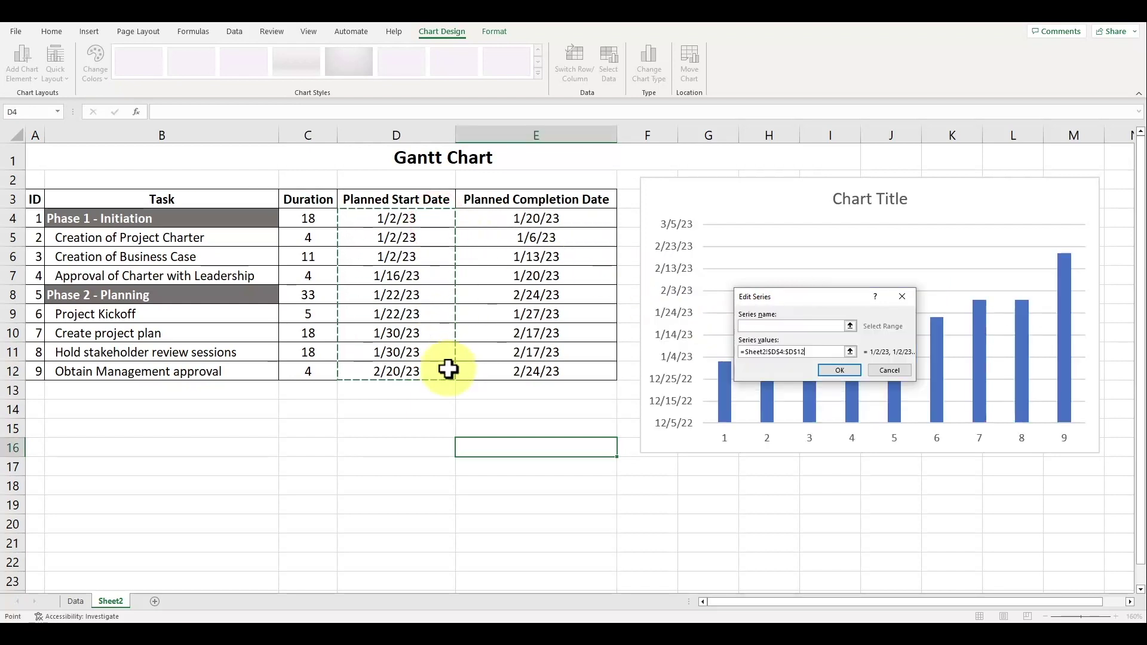
left_click(839, 370)
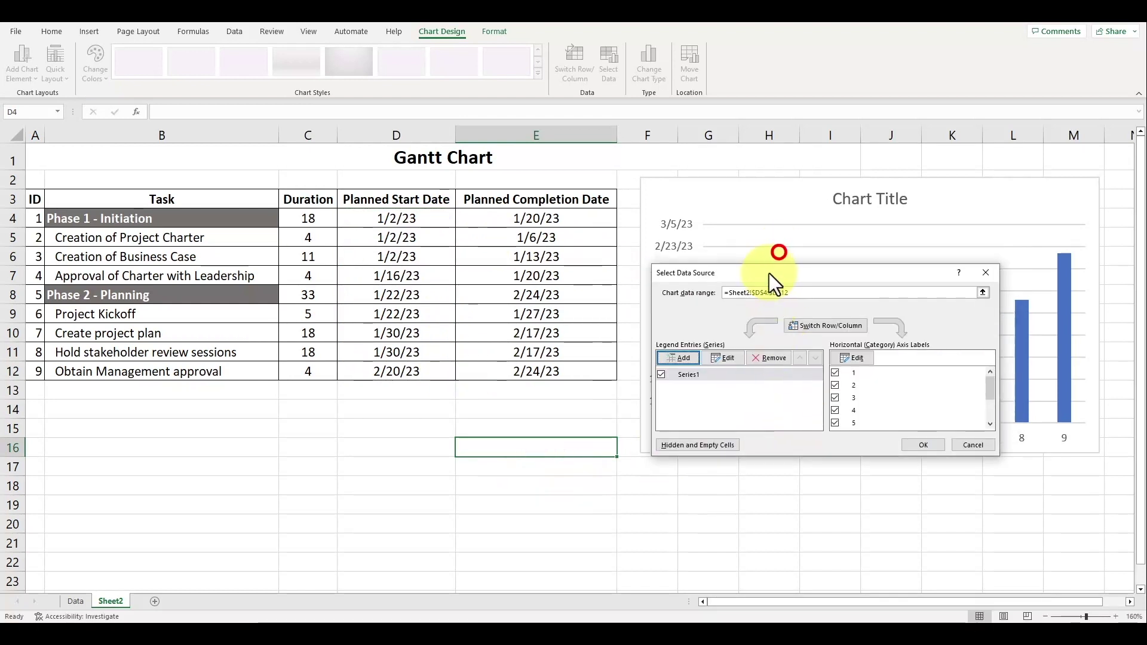
Add a second series with the durations C4:C12 and apply both series
left_click(678, 360)
left_click(480, 457)
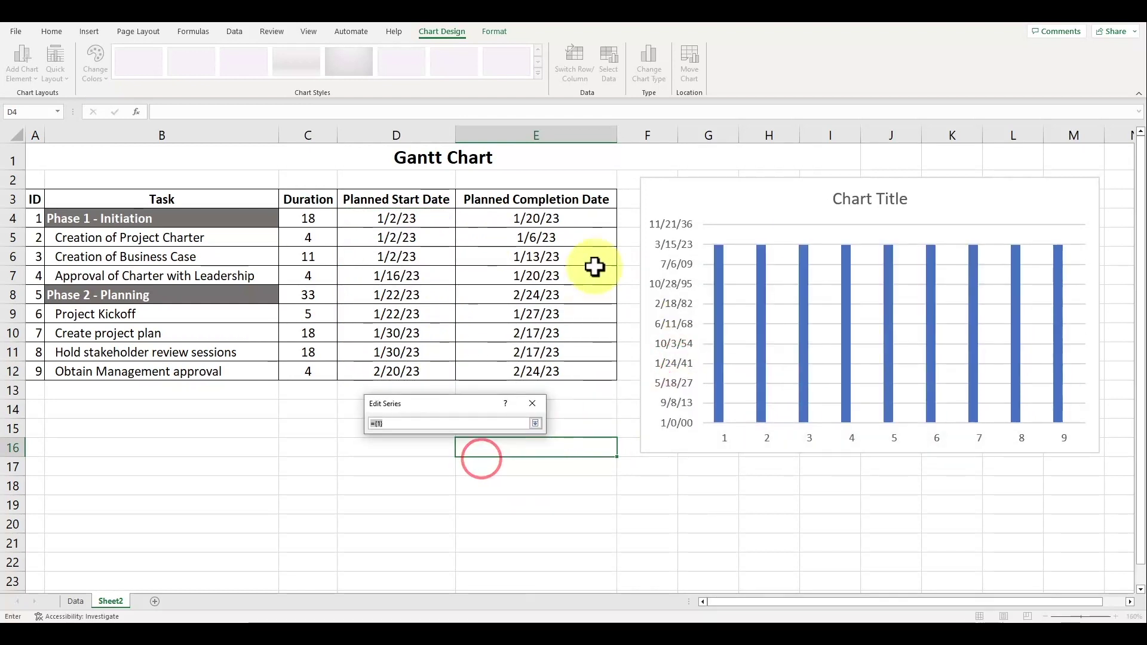
left_click_drag(311, 219, 315, 374)
key("Return")
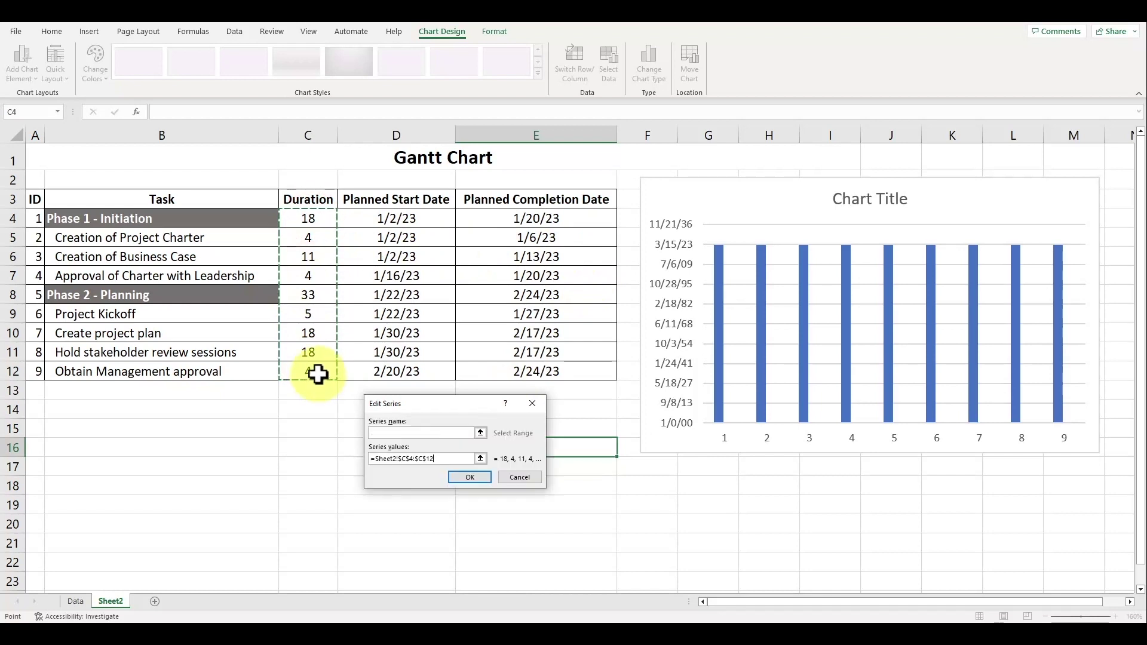
left_click(465, 477)
left_click_drag(822, 275, 309, 348)
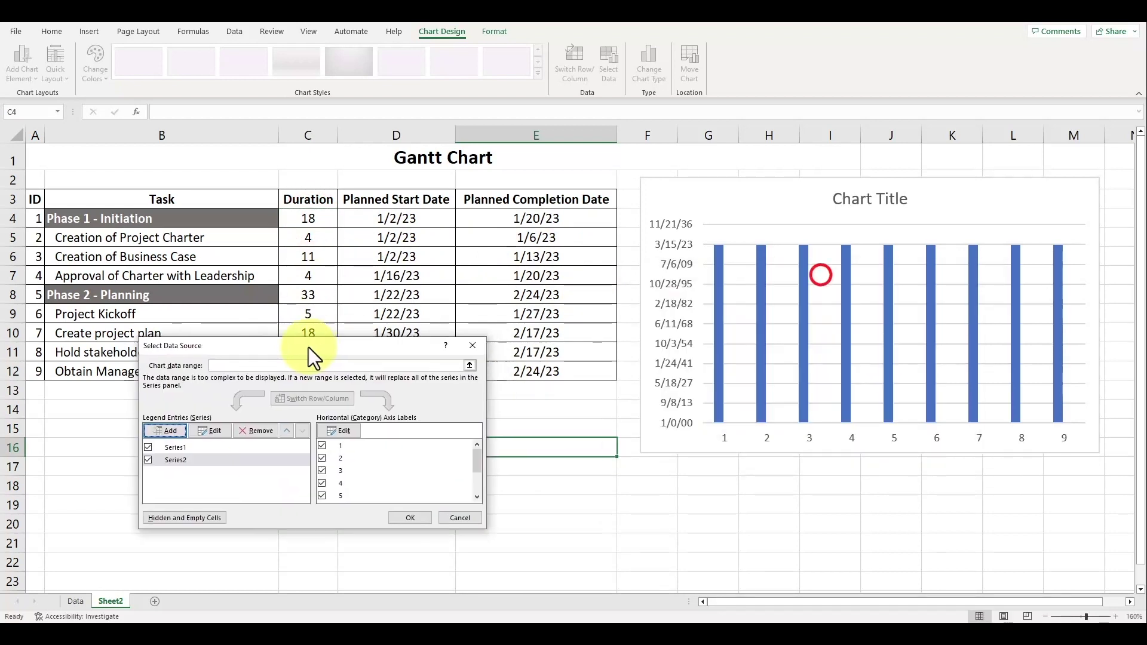
left_click(412, 518)
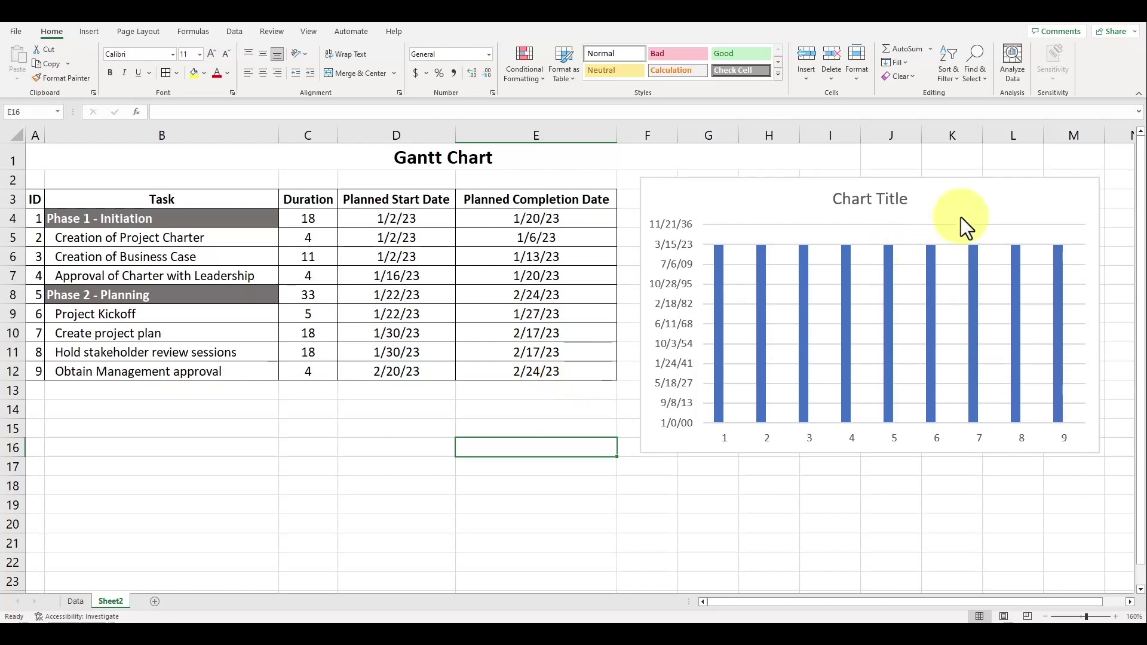
Change the chart type to Bar > Stacked Bar
left_click(970, 202)
right_click(950, 233)
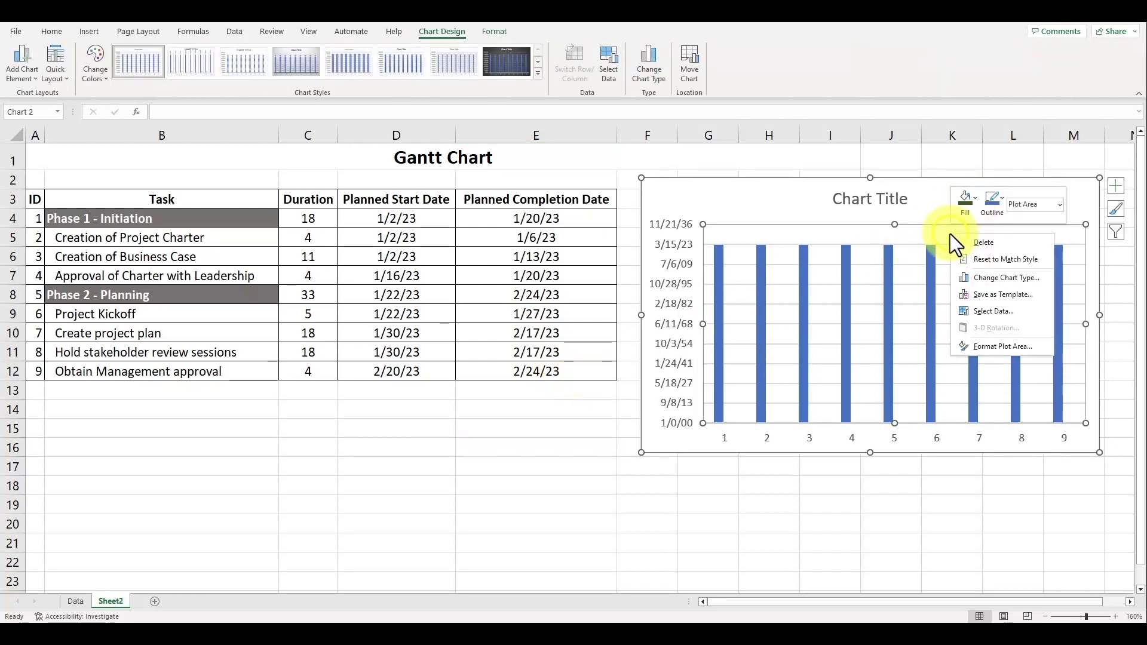
left_click(1036, 275)
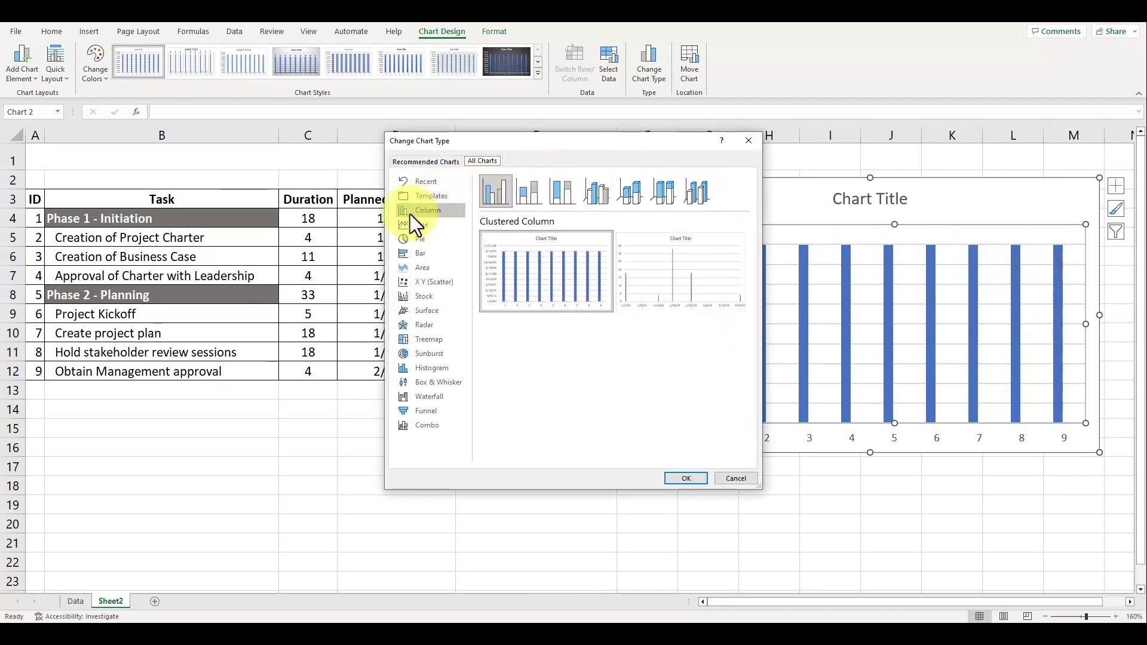
left_click(419, 254)
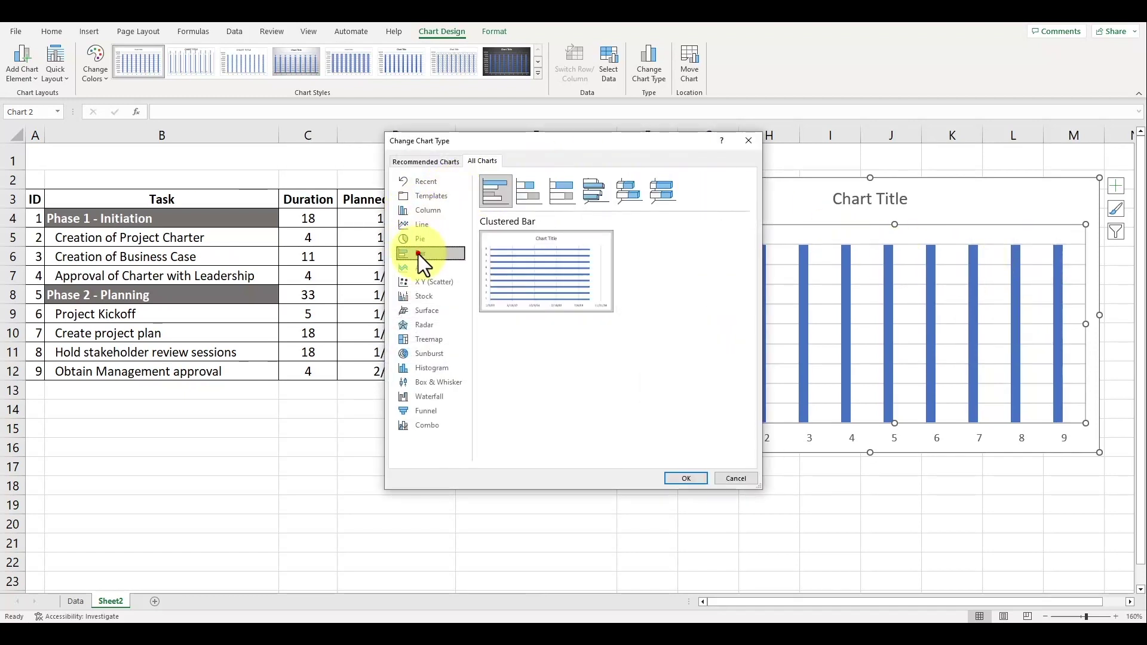
left_click(536, 191)
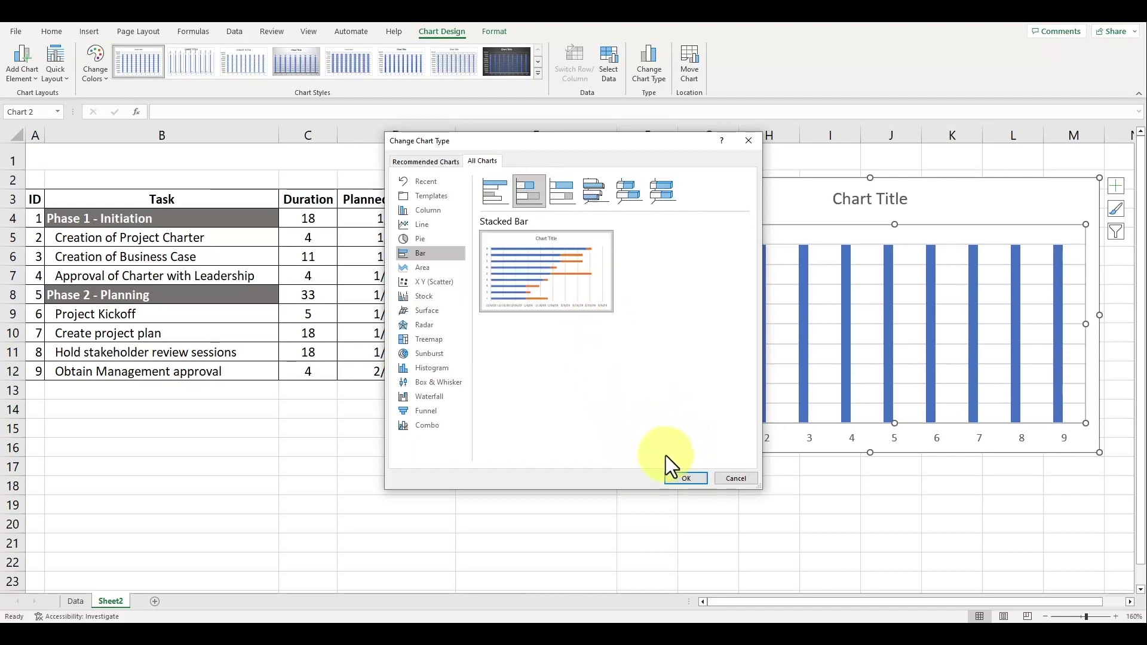
mouse_move(599, 306)
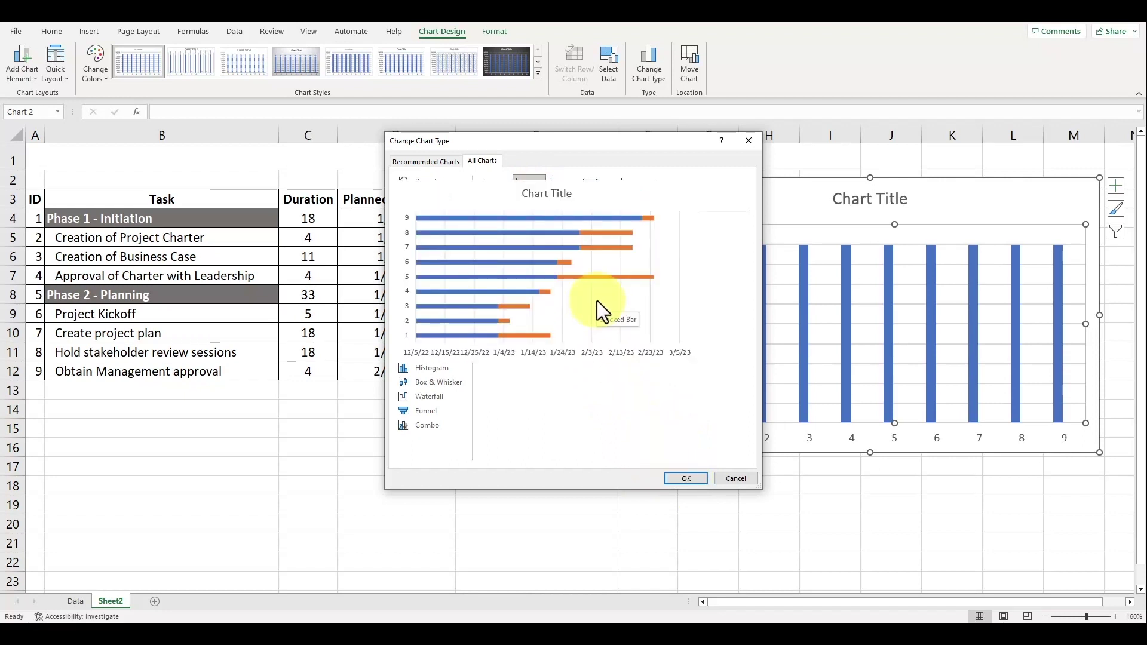
left_click(686, 479)
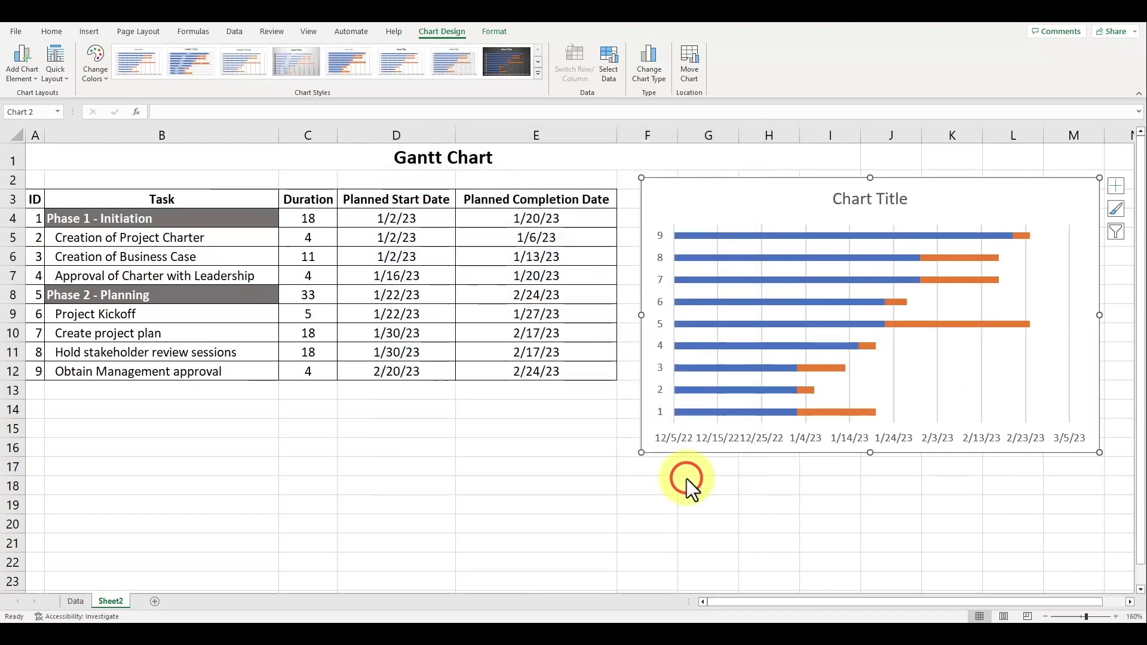
Give the blue start-date bars No Fill so only the orange duration bars show
left_click(773, 190)
left_click_drag(773, 190, 771, 190)
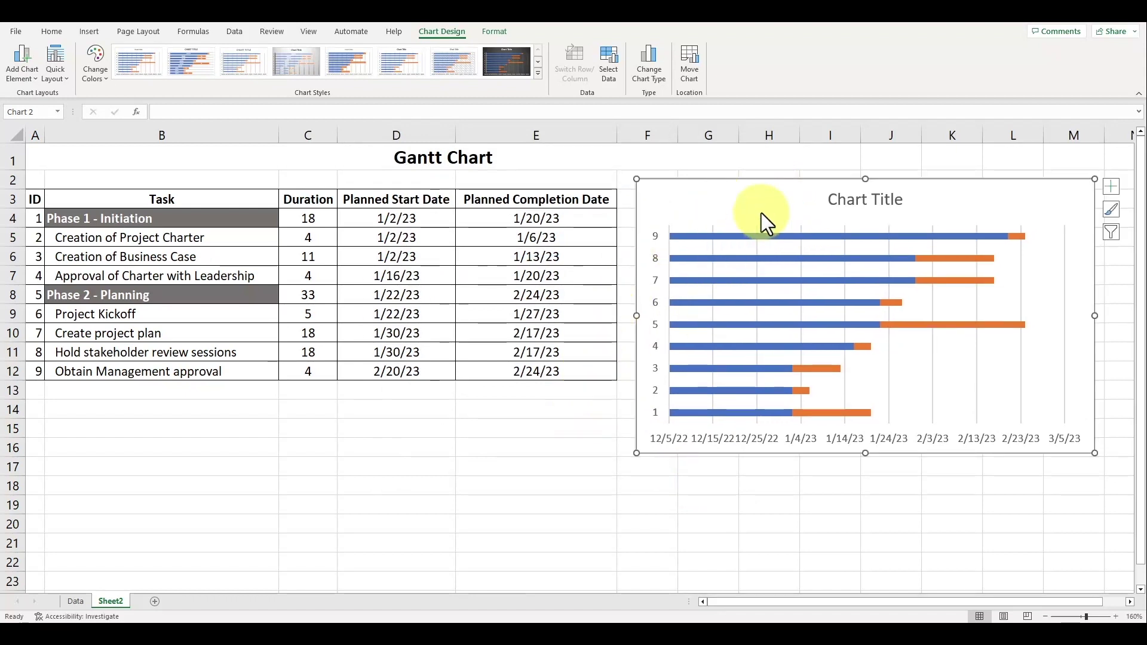
key("Escape")
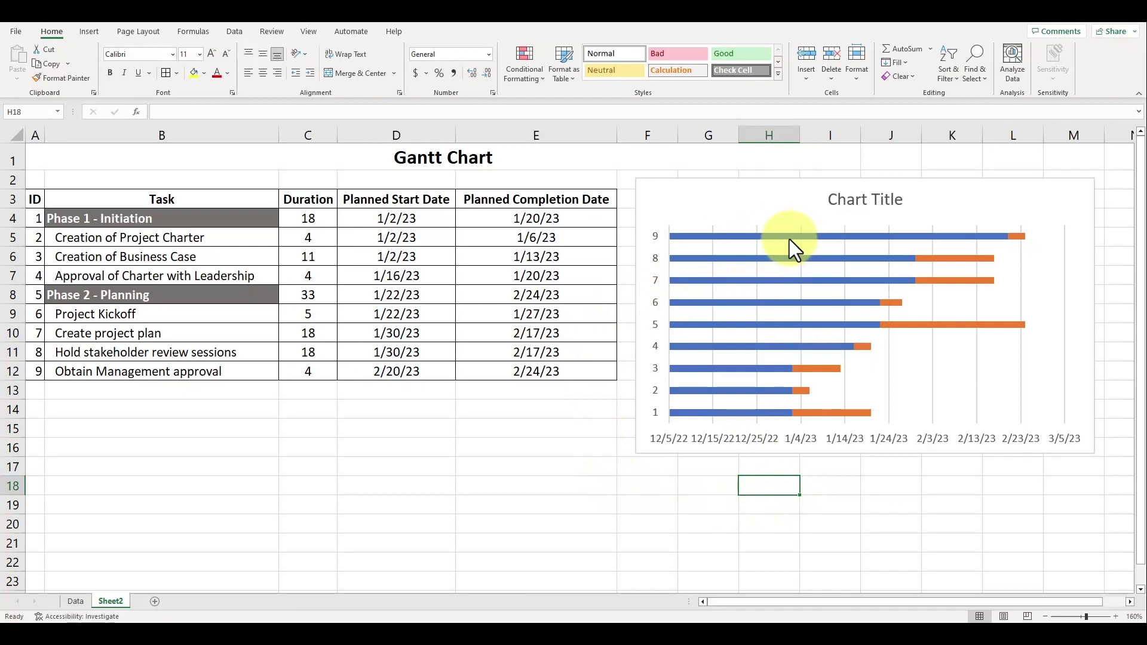
left_click(787, 238)
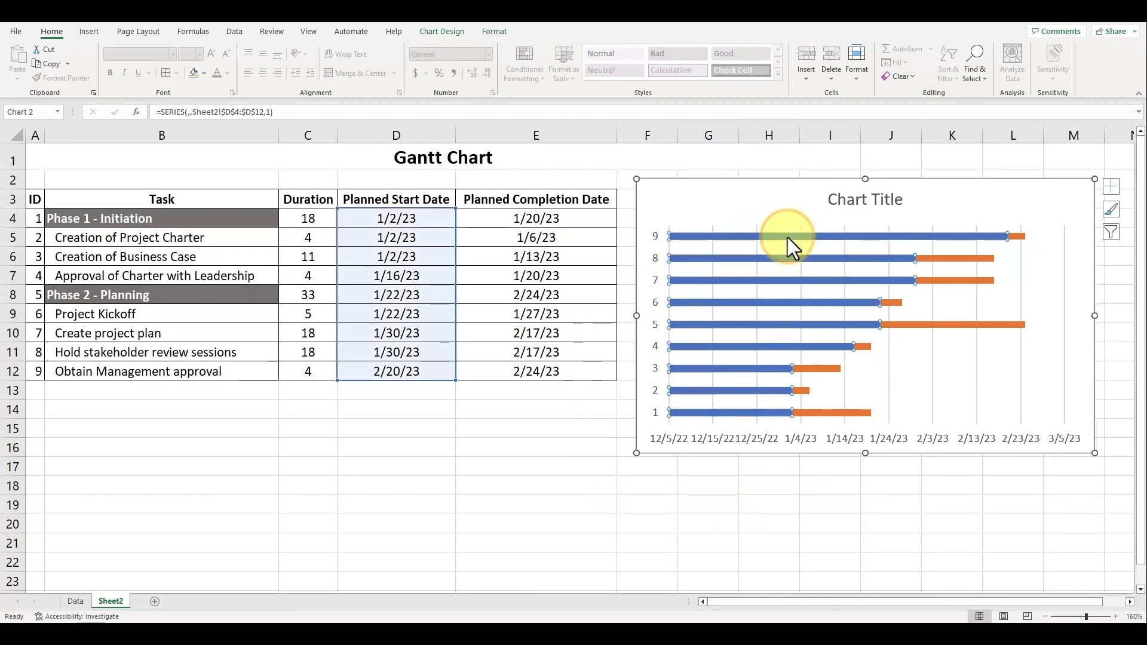
right_click(788, 238)
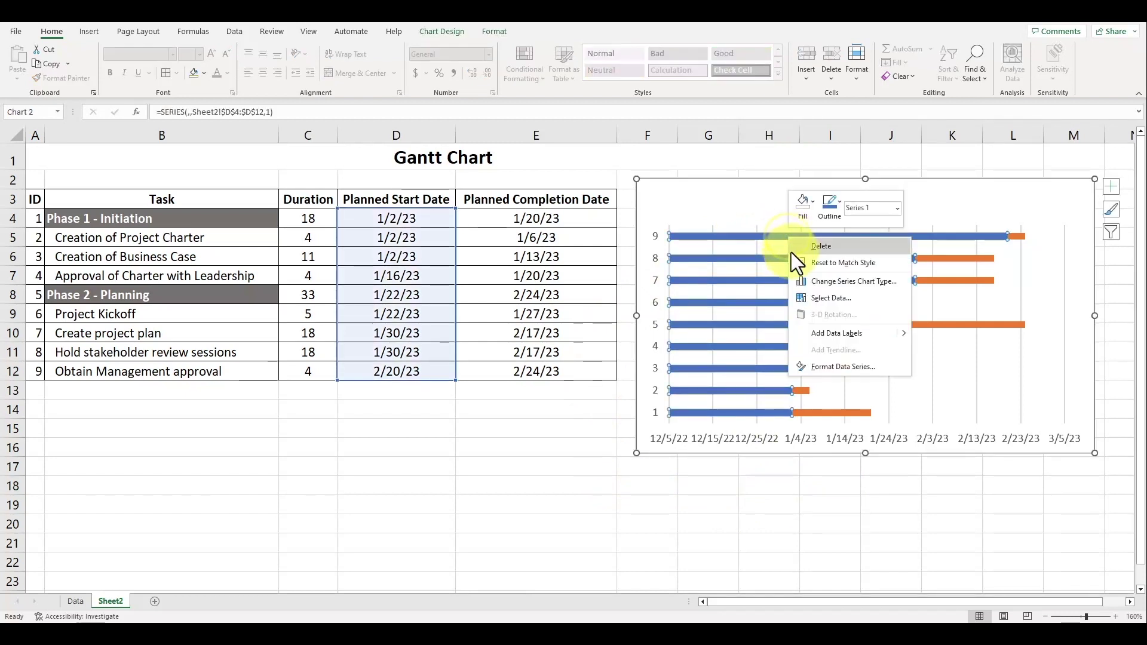
left_click(813, 204)
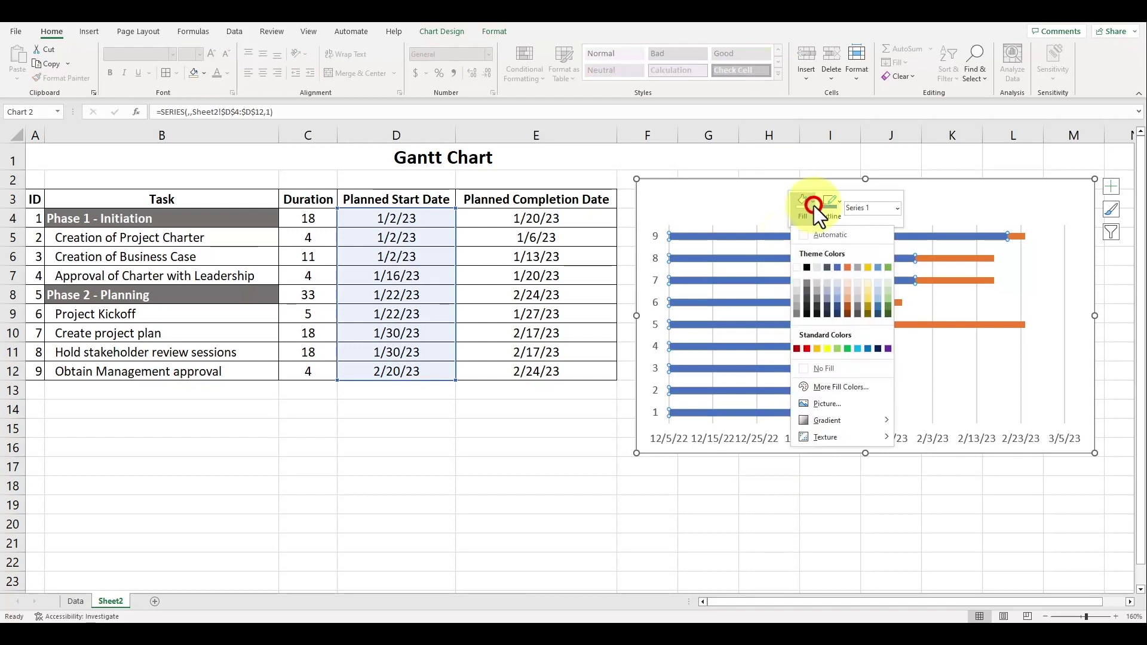
left_click(848, 369)
left_click(845, 489)
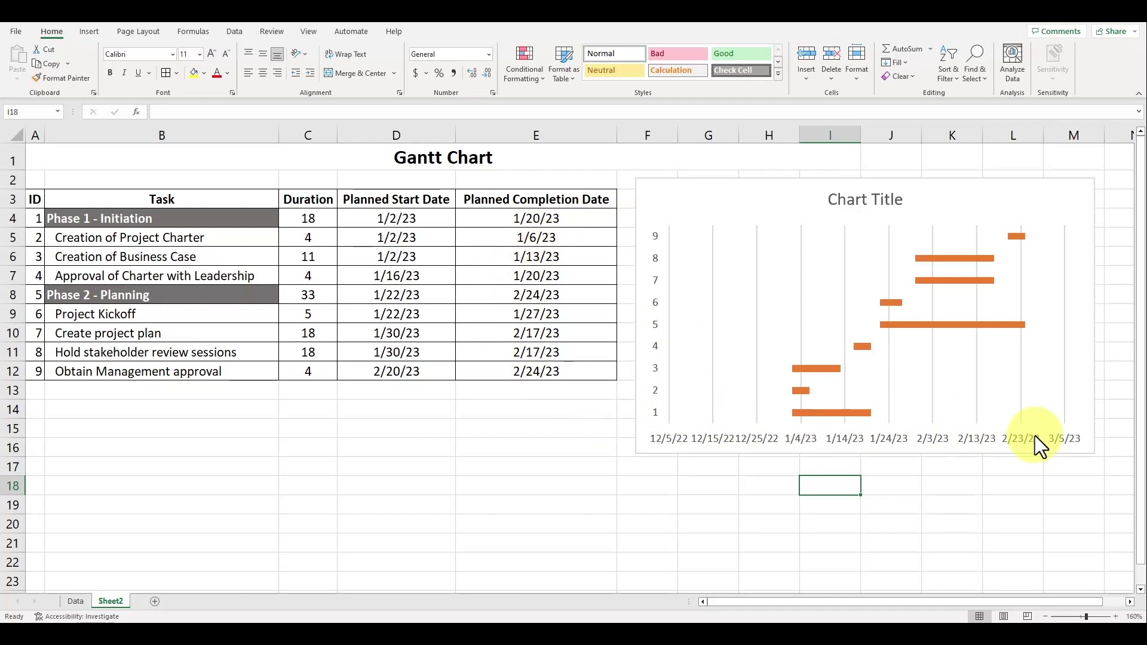
Set the date axis bounds to Minimum 1/2 and Maximum 2/24/2023
left_click(799, 440)
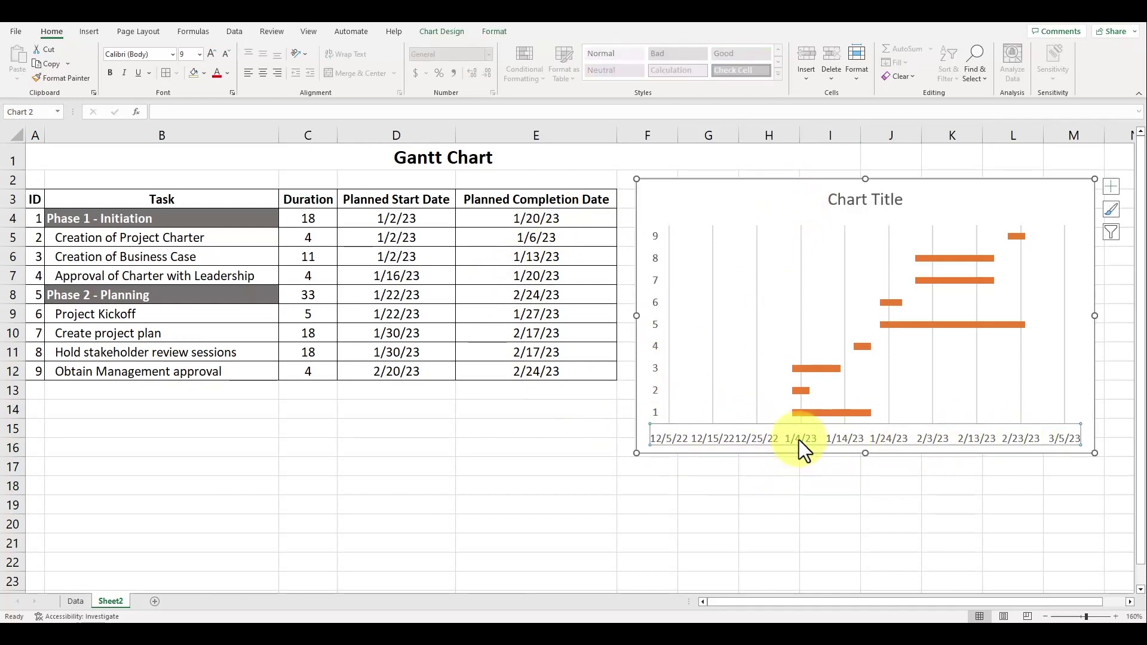
right_click(798, 440)
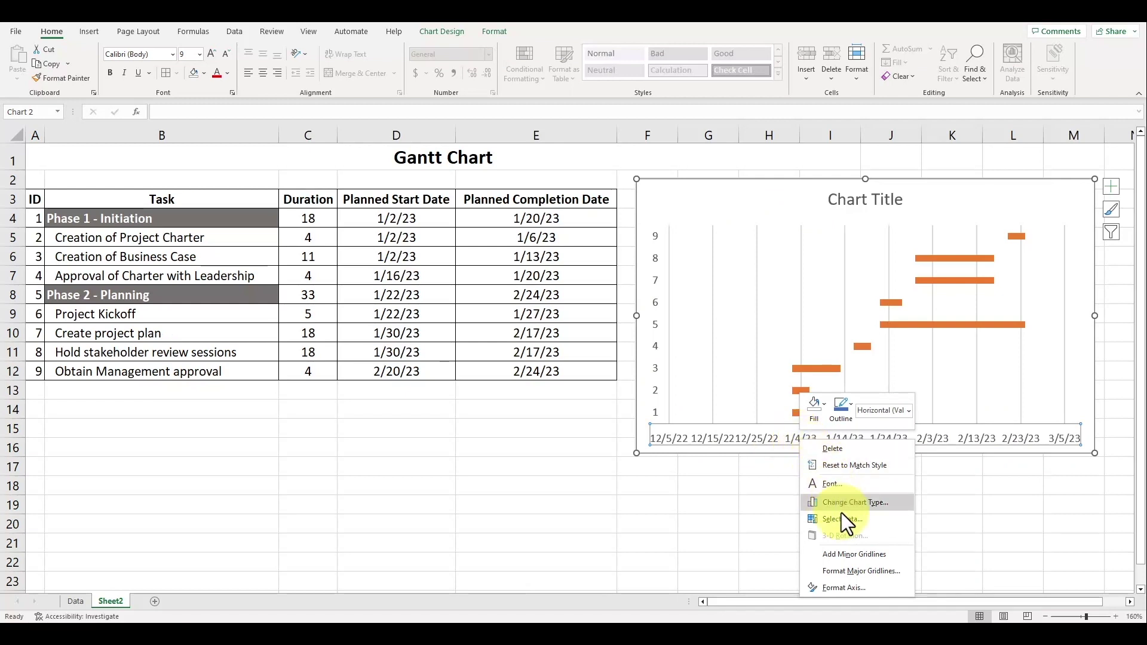
left_click(857, 586)
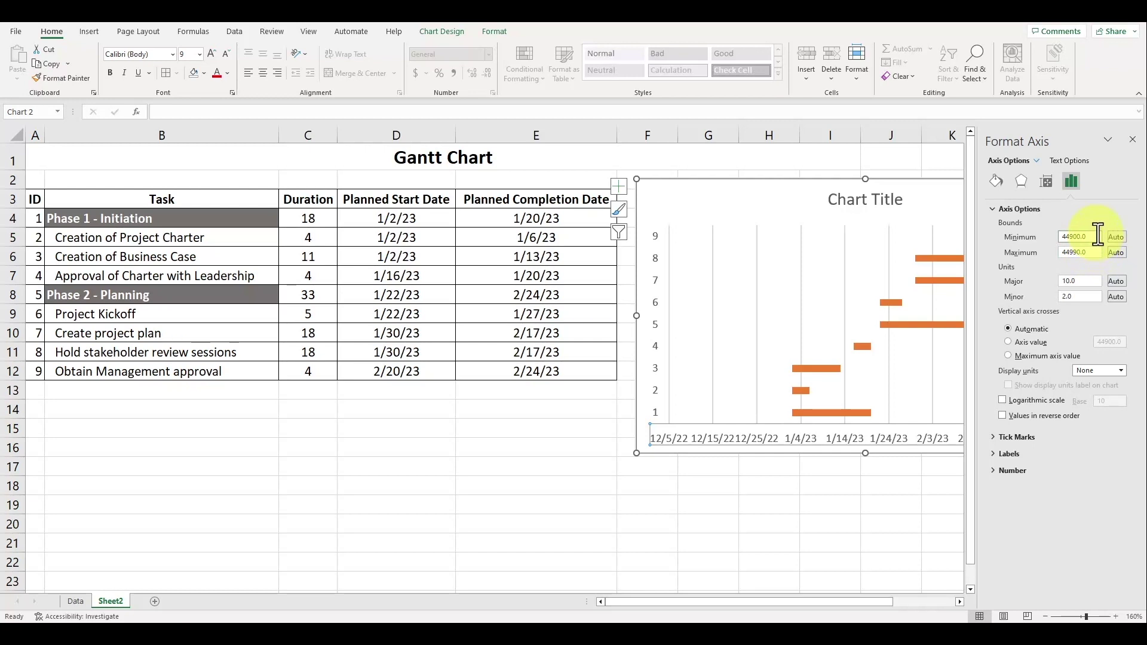
left_click_drag(1099, 233, 1012, 236)
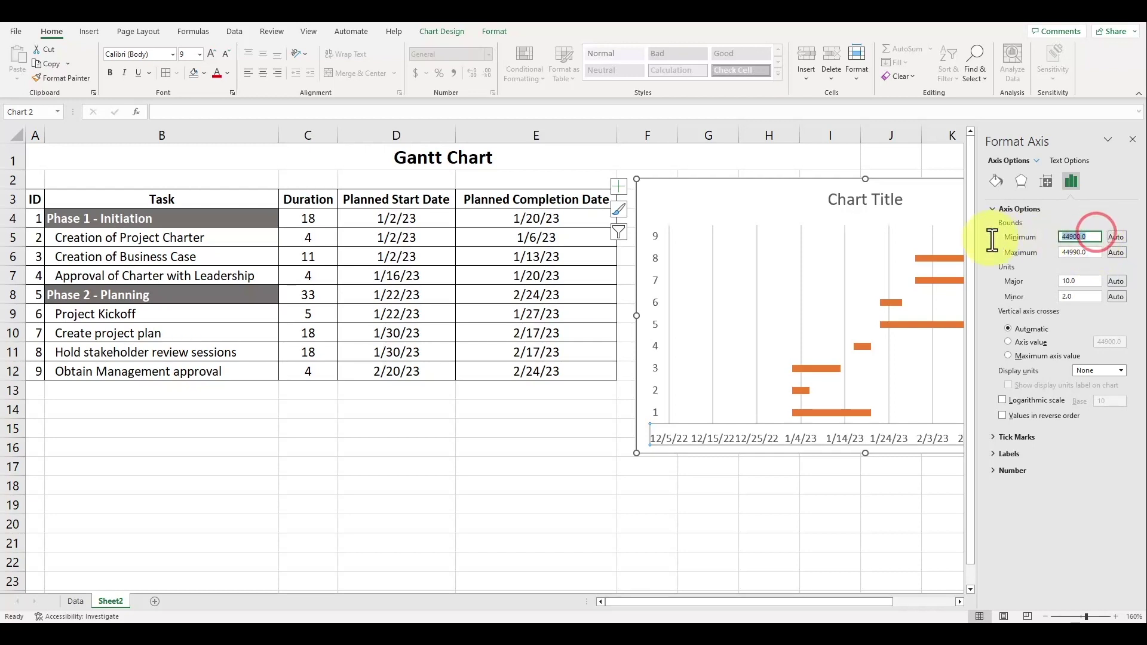
type("1/2/23")
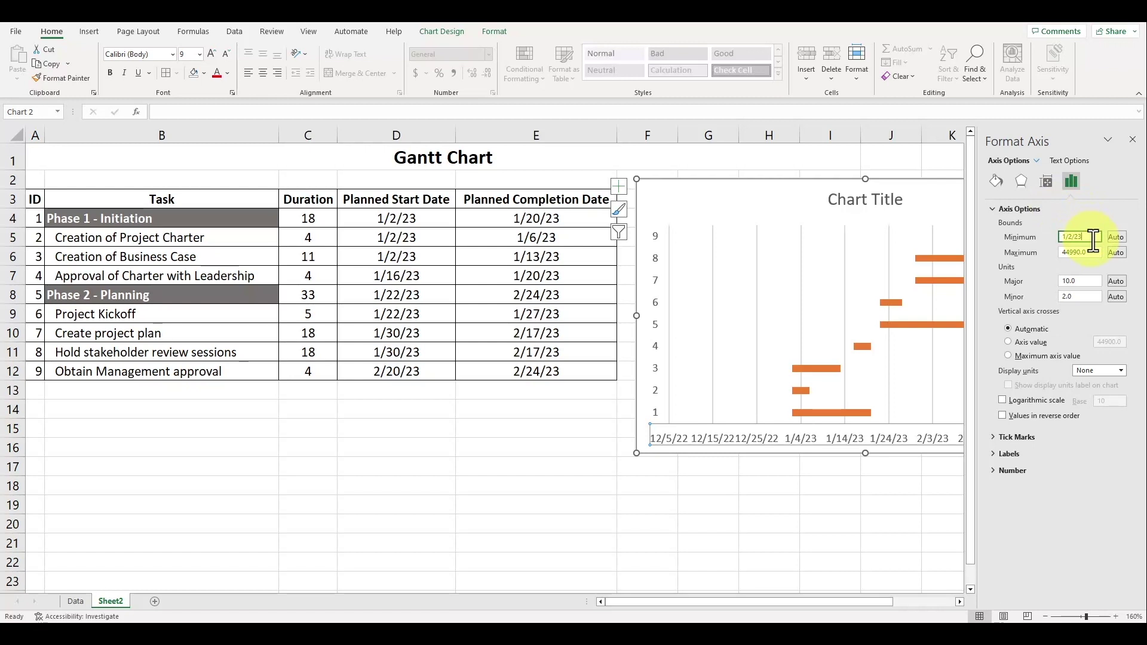
left_click(1083, 252)
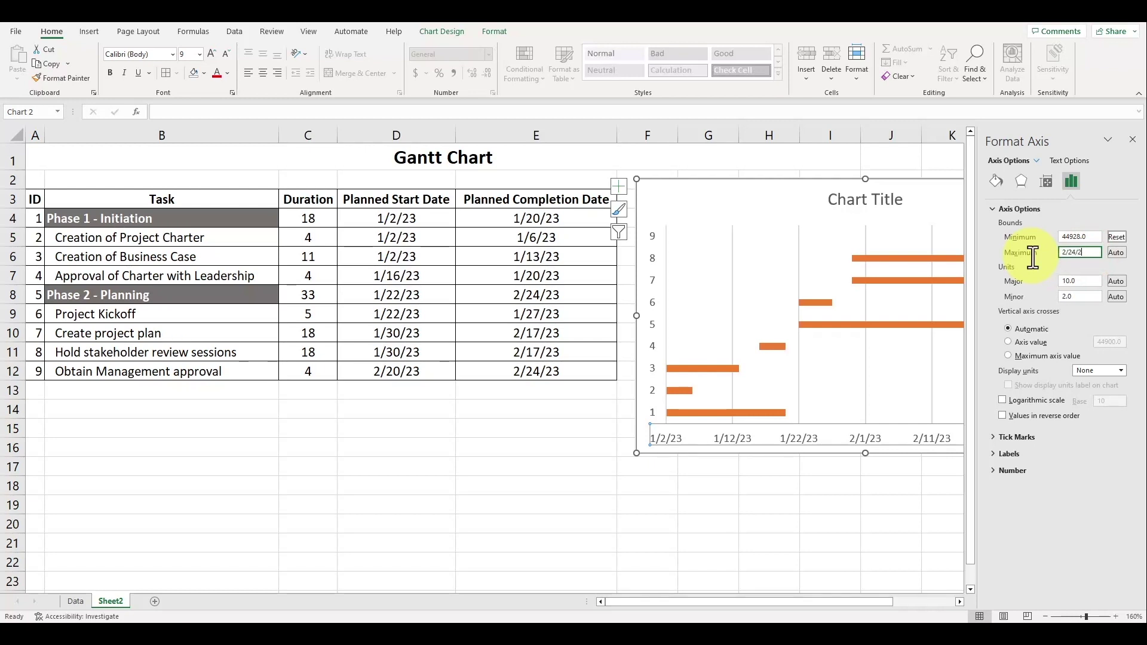
type("2/24/2023")
key("Return")
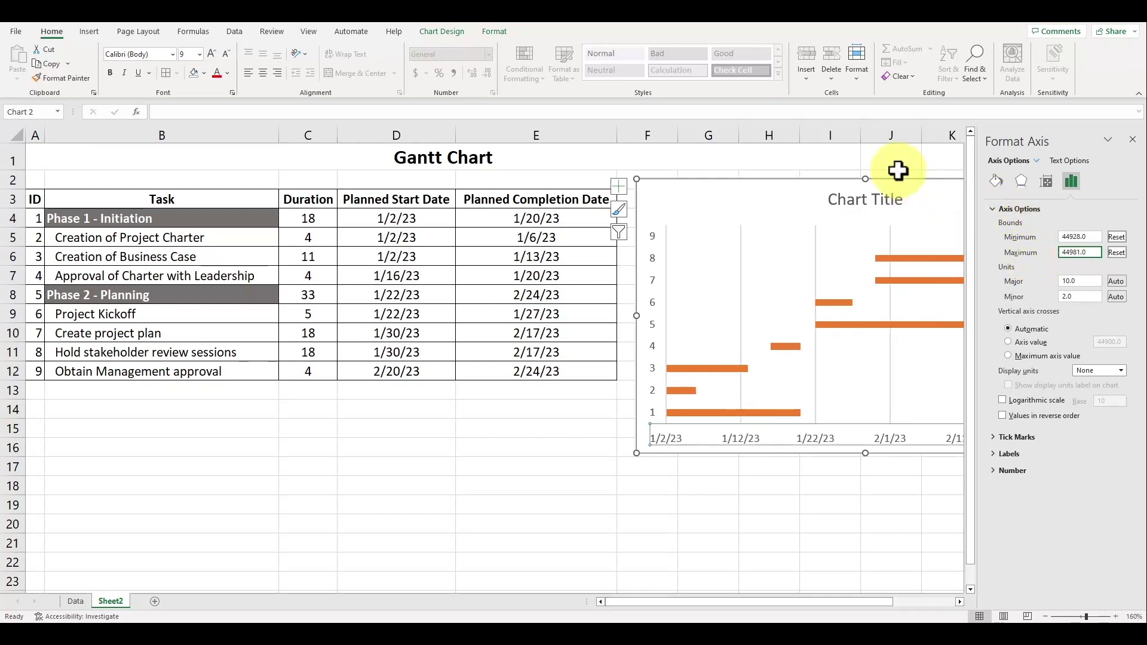
Reposition the chart title within the chart
left_click(892, 190)
left_click_drag(894, 189, 812, 208)
scroll(834, 190, "down", 1)
left_click(825, 463)
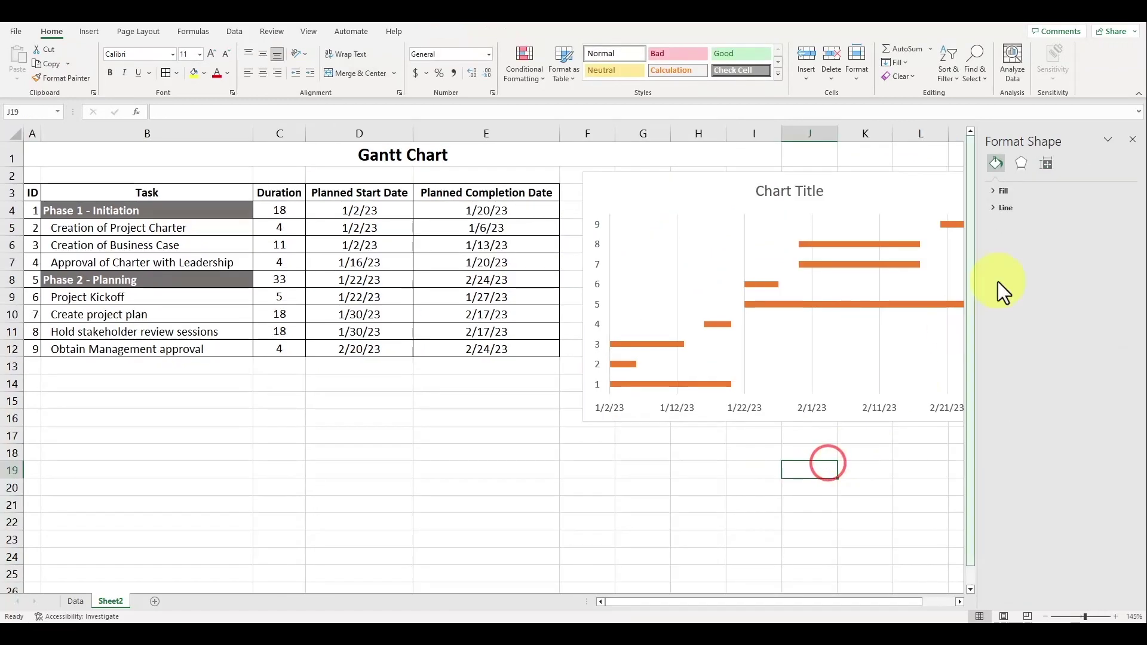
Set the vertical axis to Categories in reverse order so task 1 is on top
left_click(1132, 140)
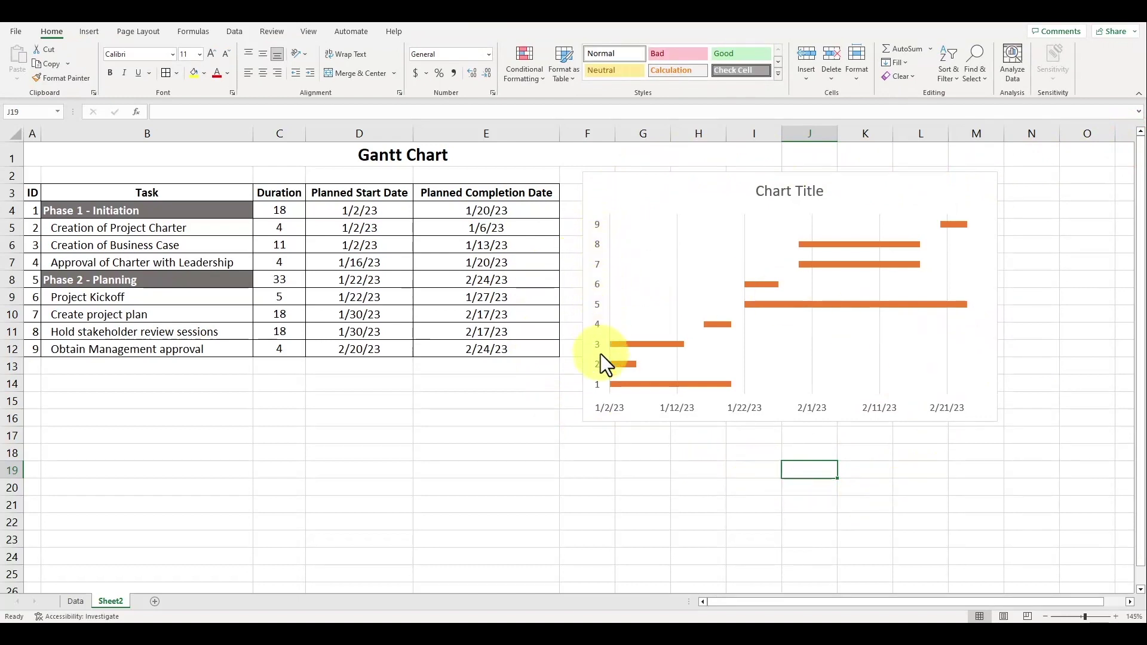
left_click(597, 321)
right_click(600, 363)
left_click(641, 511)
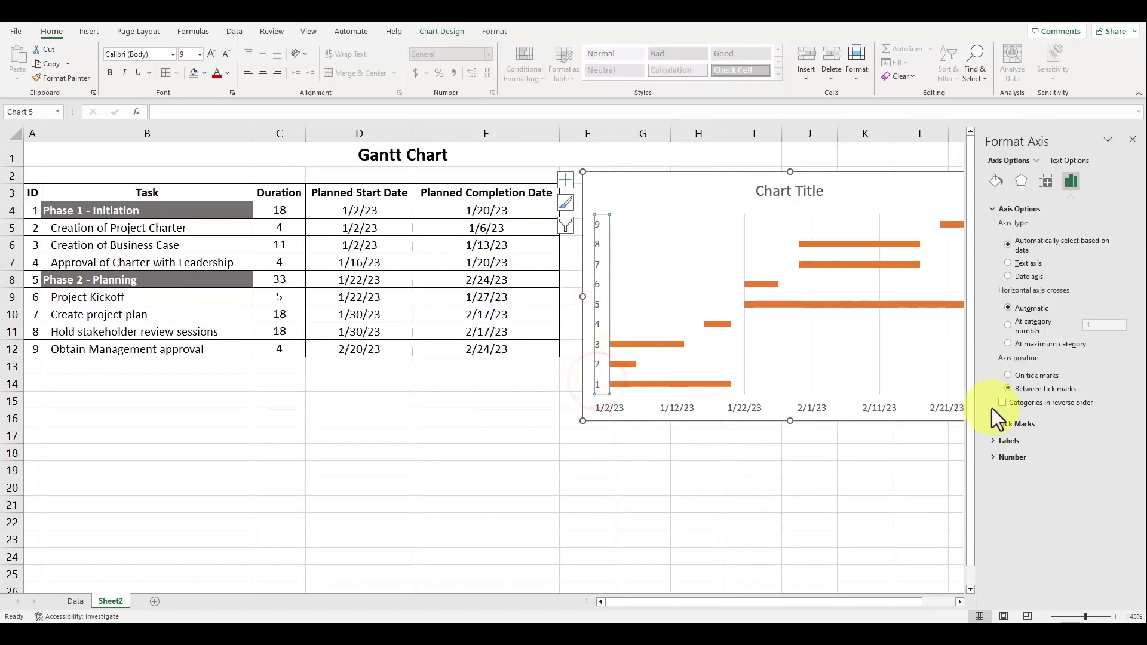
left_click(1007, 403)
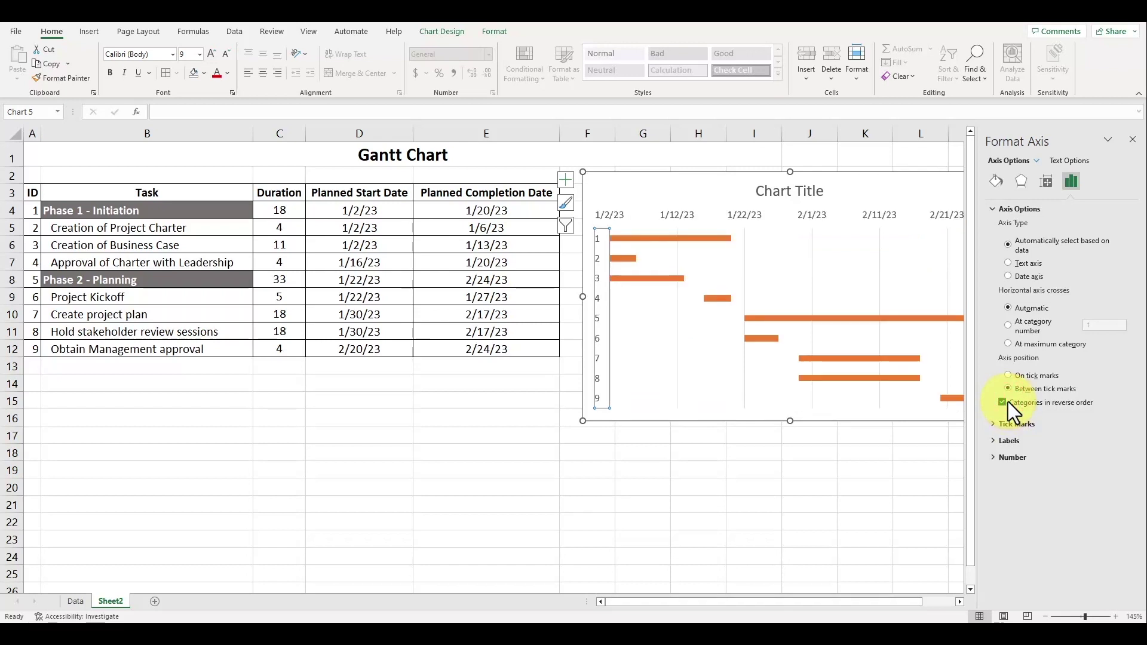
Move the chart below the task table
left_click_drag(878, 185, 467, 398)
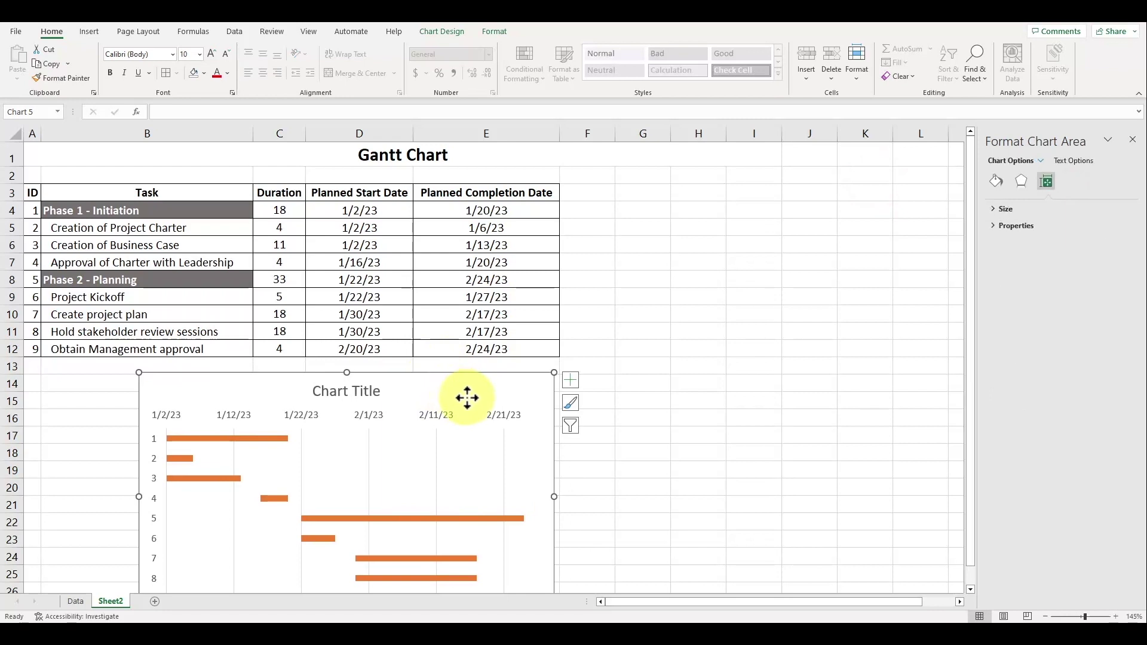
scroll(467, 397, "down", 1)
scroll(520, 395, "up", 1)
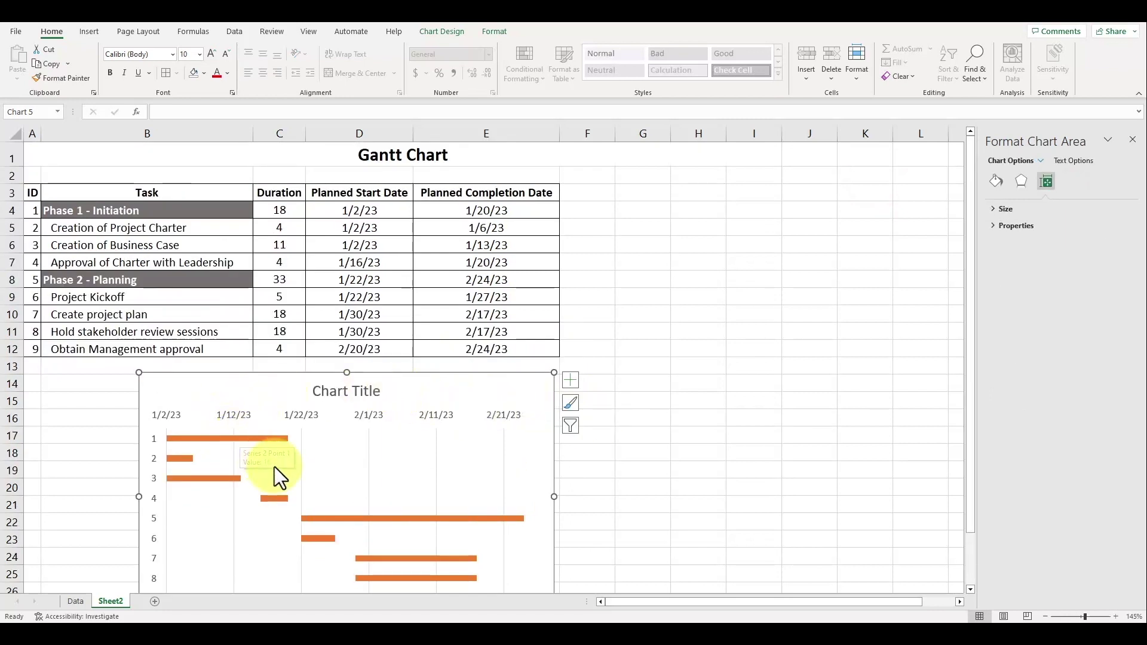
scroll(304, 491, "down", 1)
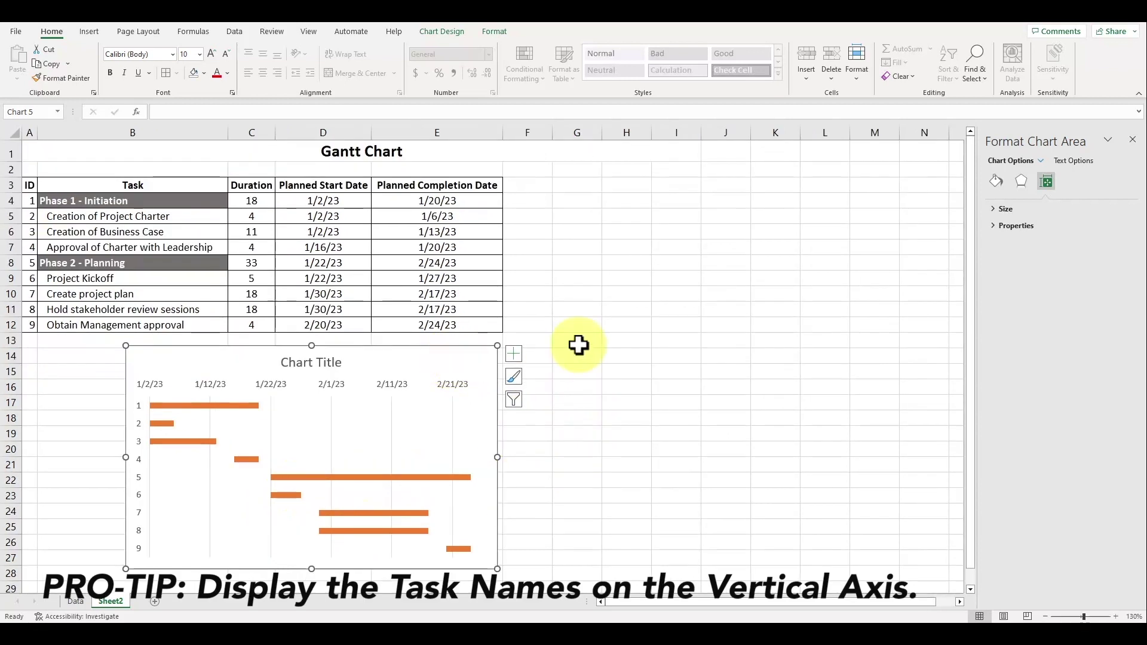
left_click(591, 338)
Set the task names in B4:B12 as the vertical axis labels in Select Data Source
left_click(94, 405)
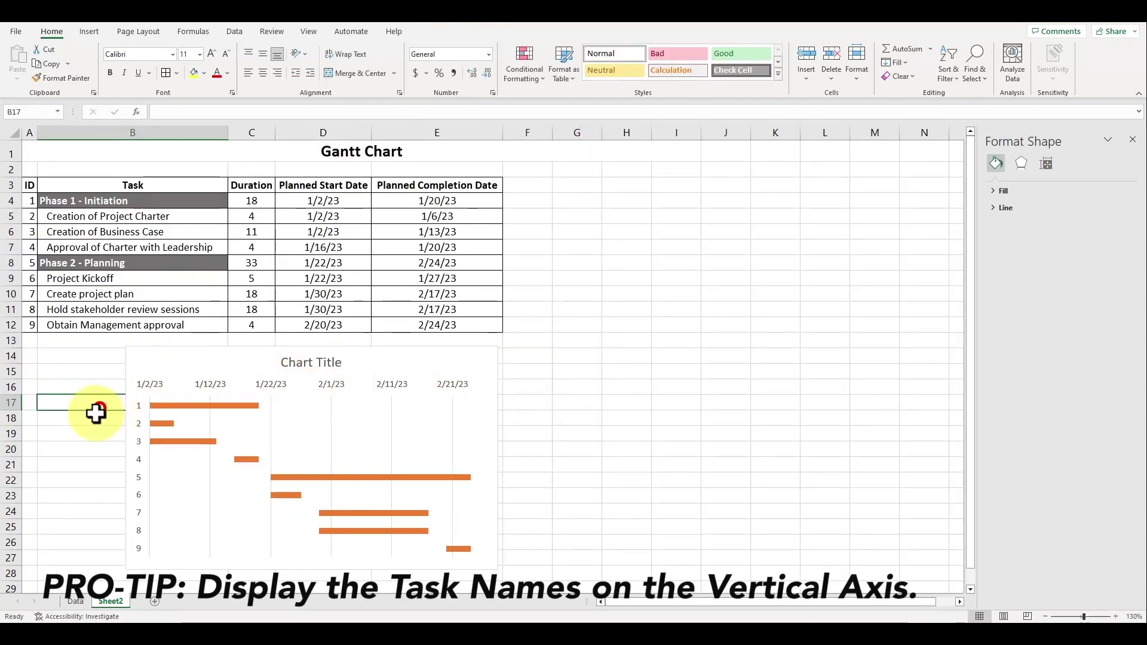
left_click(98, 451)
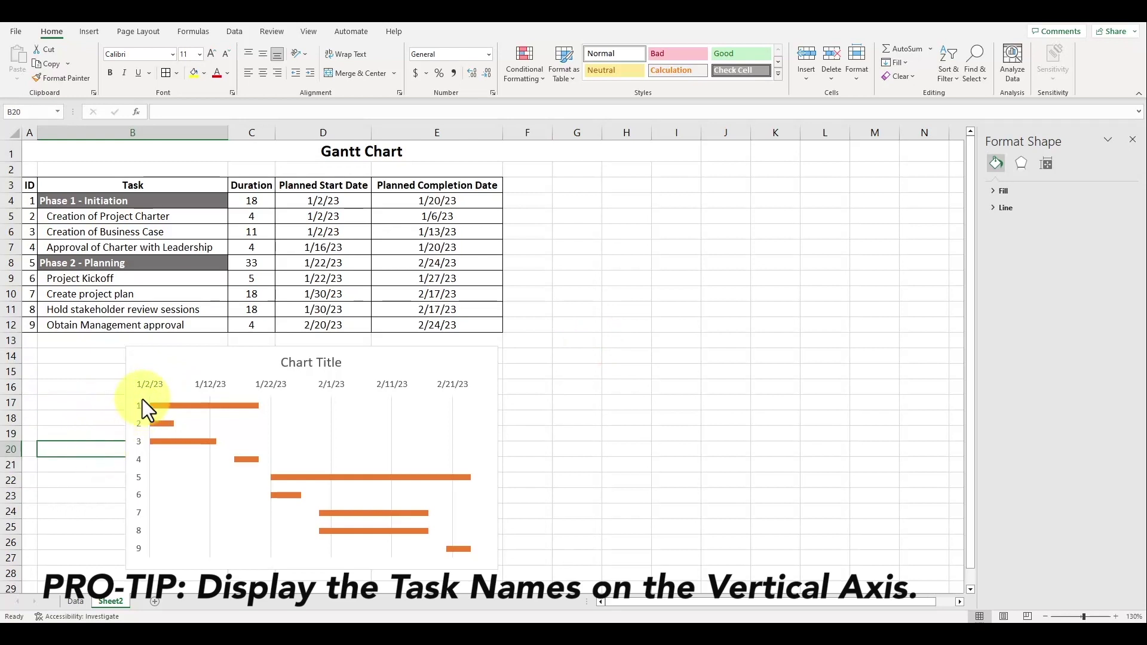
left_click(141, 406)
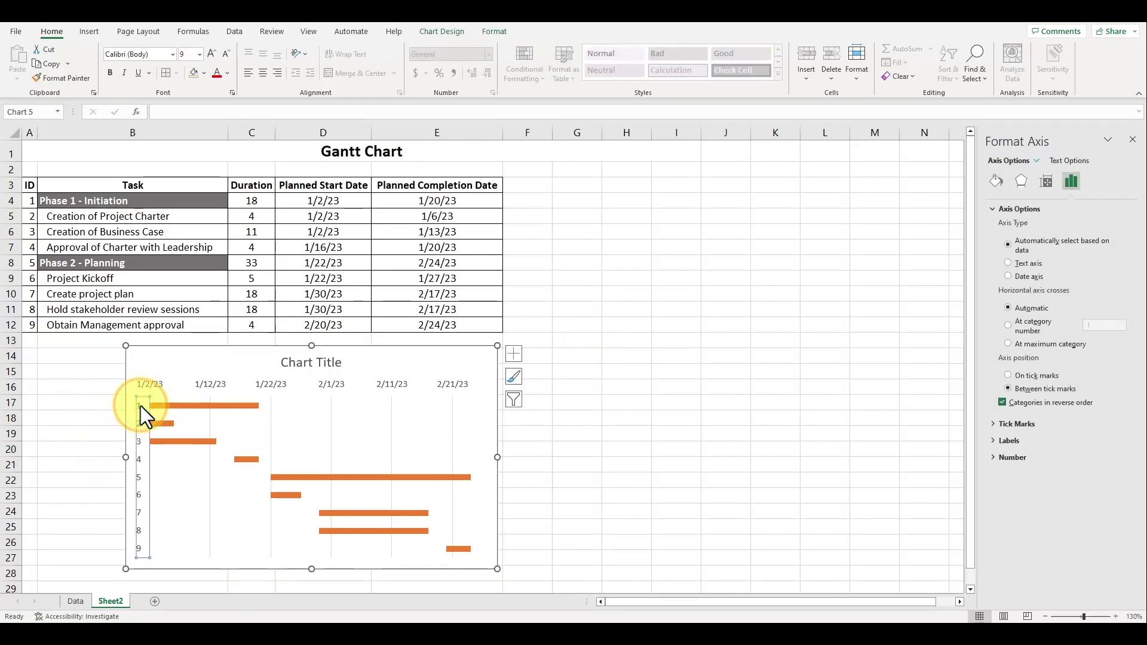
right_click(141, 406)
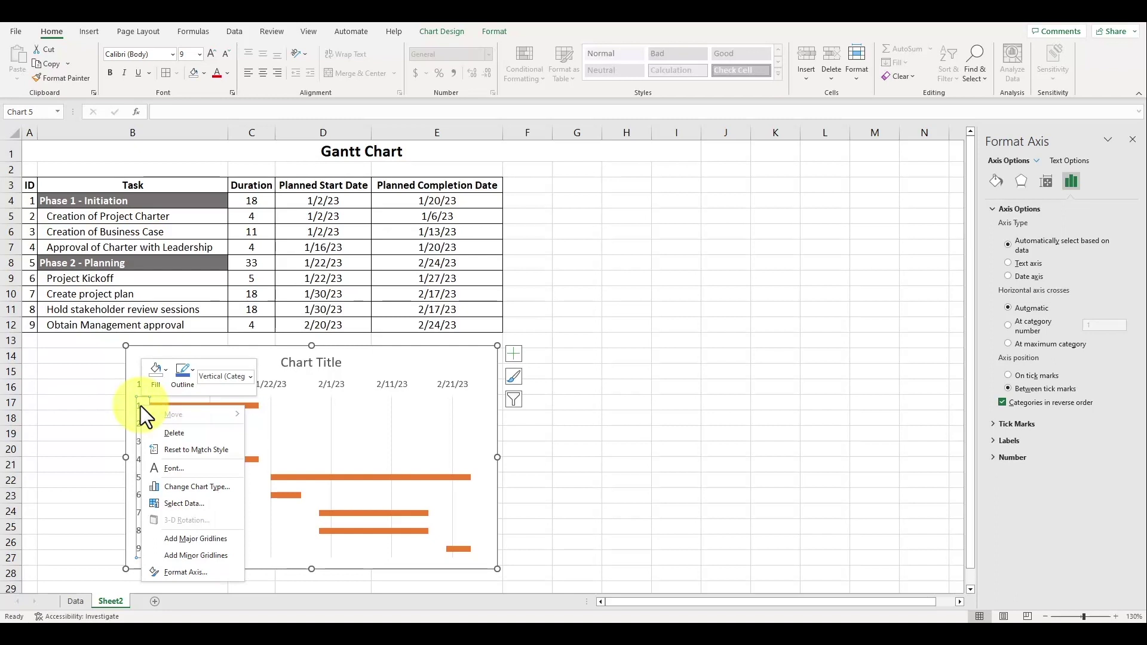
left_click(196, 503)
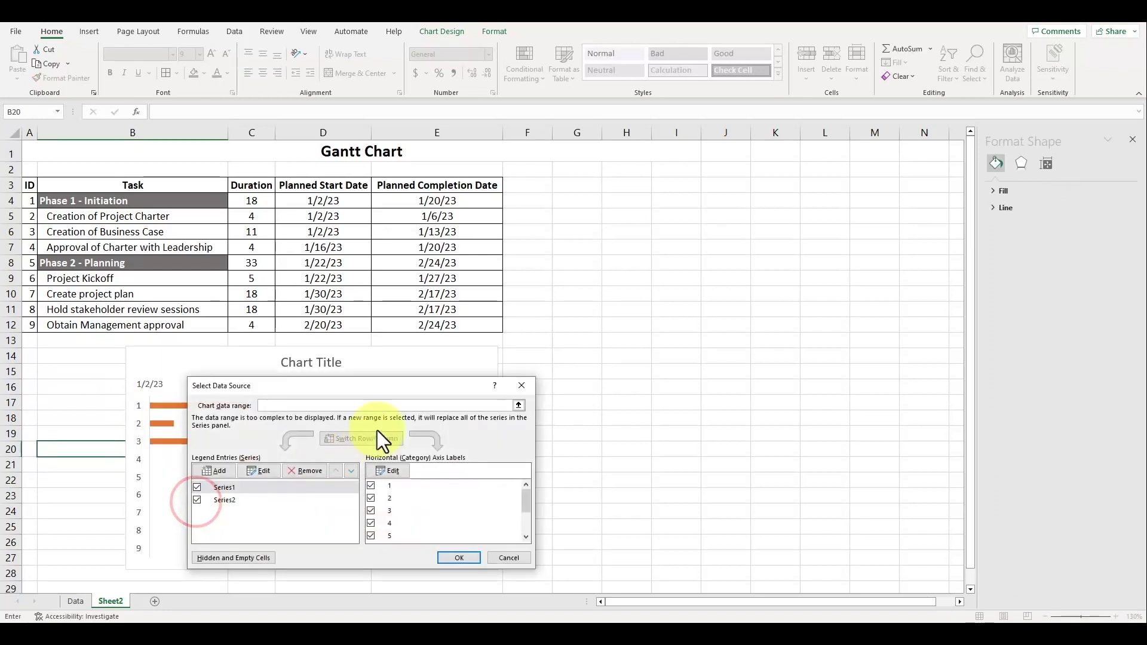
left_click_drag(383, 386, 722, 338)
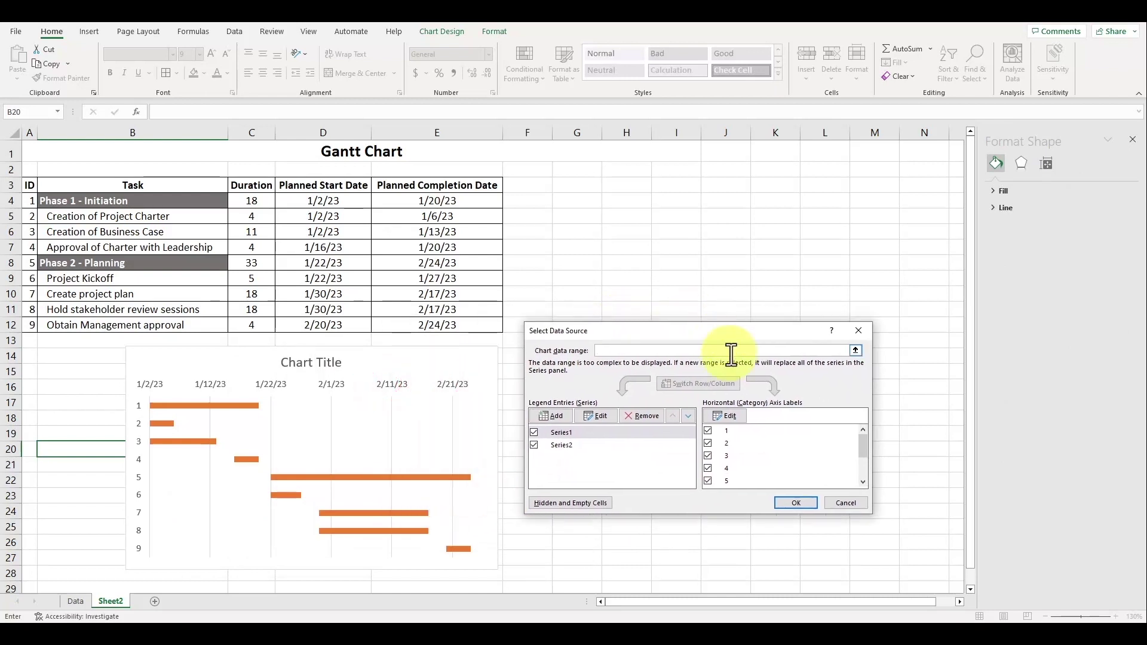
left_click(736, 415)
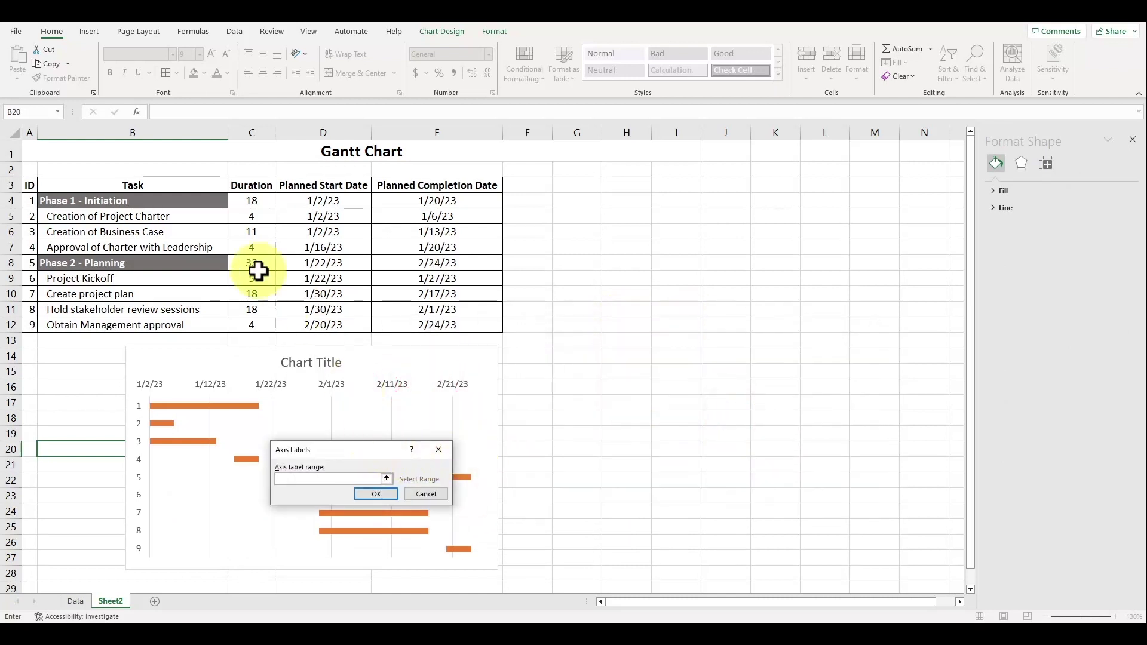
left_click_drag(116, 196, 134, 328)
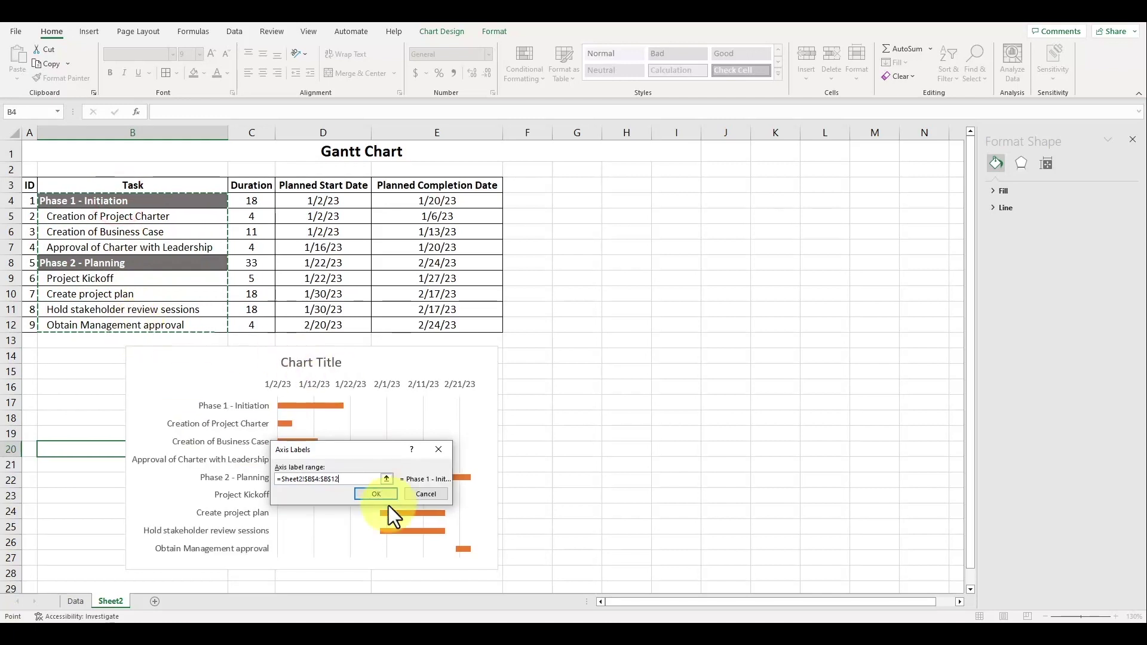
left_click(377, 493)
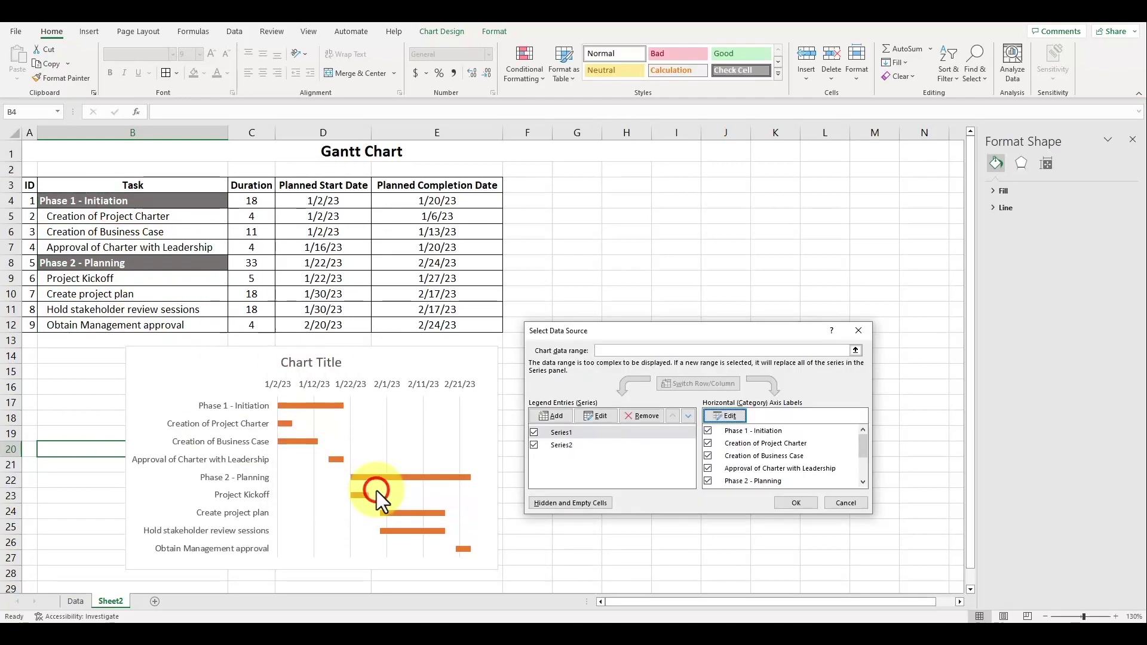
left_click(795, 504)
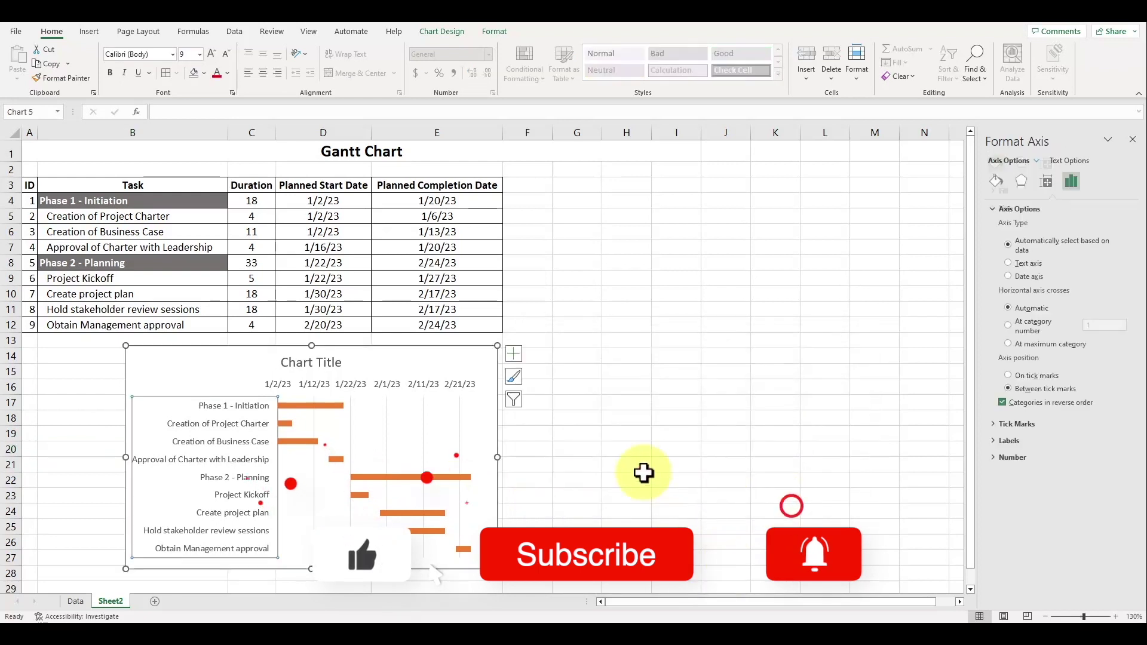
Delete the chart title and drag the chart corner to enlarge it
left_click(592, 392)
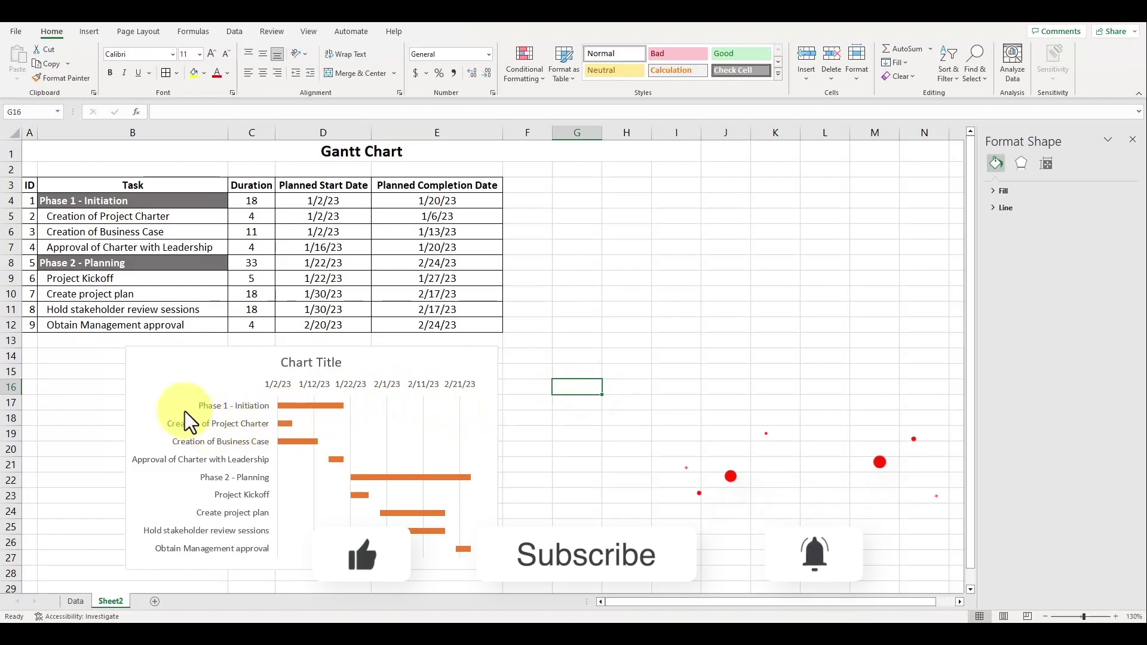
left_click(327, 361)
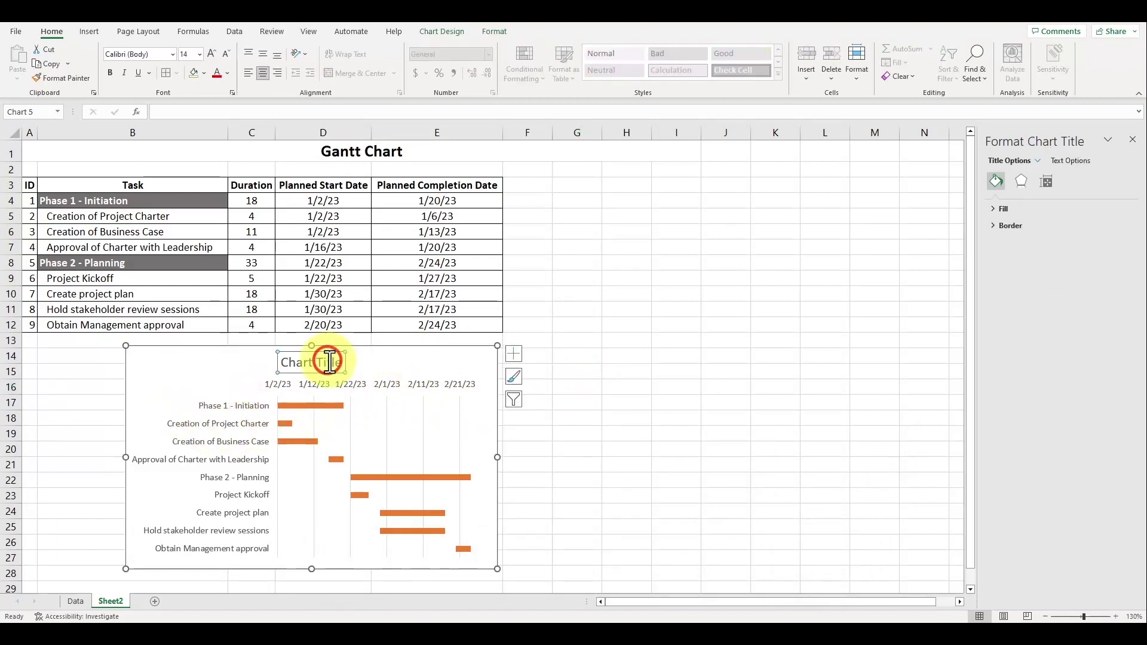
key("Delete")
left_click_drag(497, 568, 625, 587)
Bold the task-name axis labels and the date axis labels
left_click(726, 488)
scroll(694, 456, "down", 2)
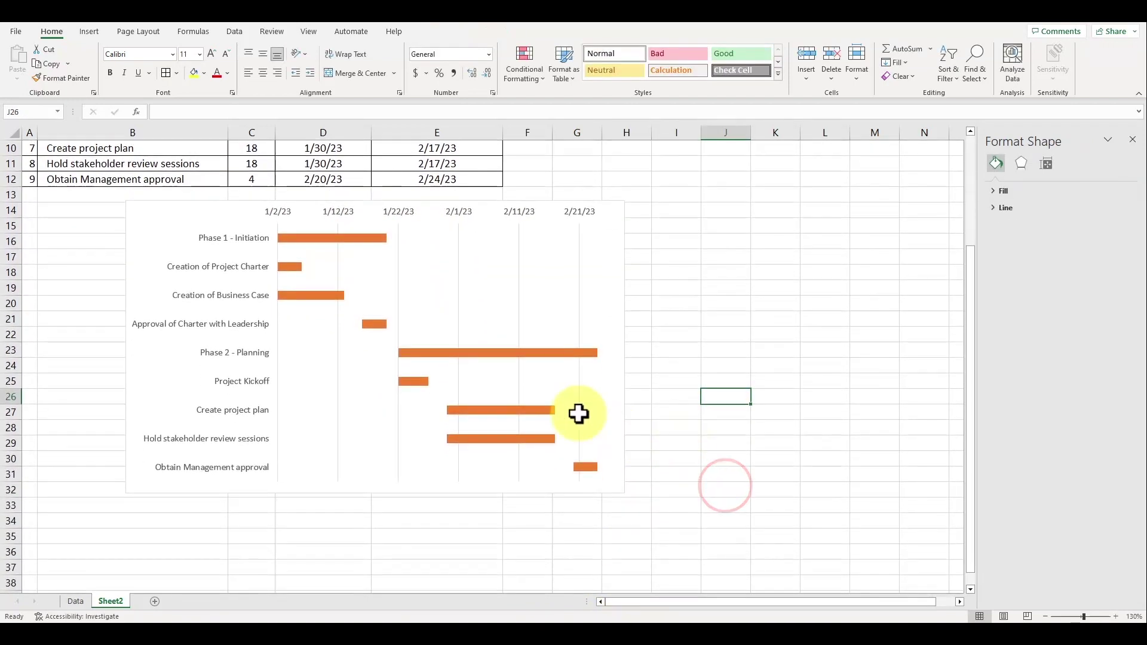
left_click(238, 242)
key("ctrl+b")
left_click(284, 210)
left_click(694, 299)
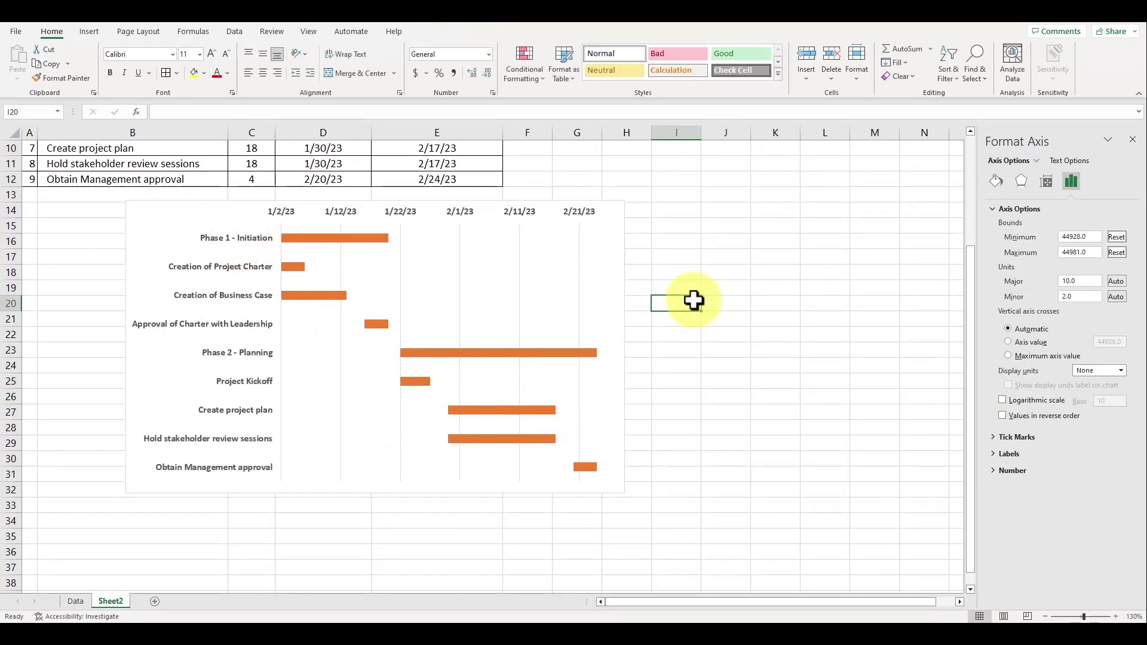
Fill the whole task-bar series light blue
left_click(364, 239)
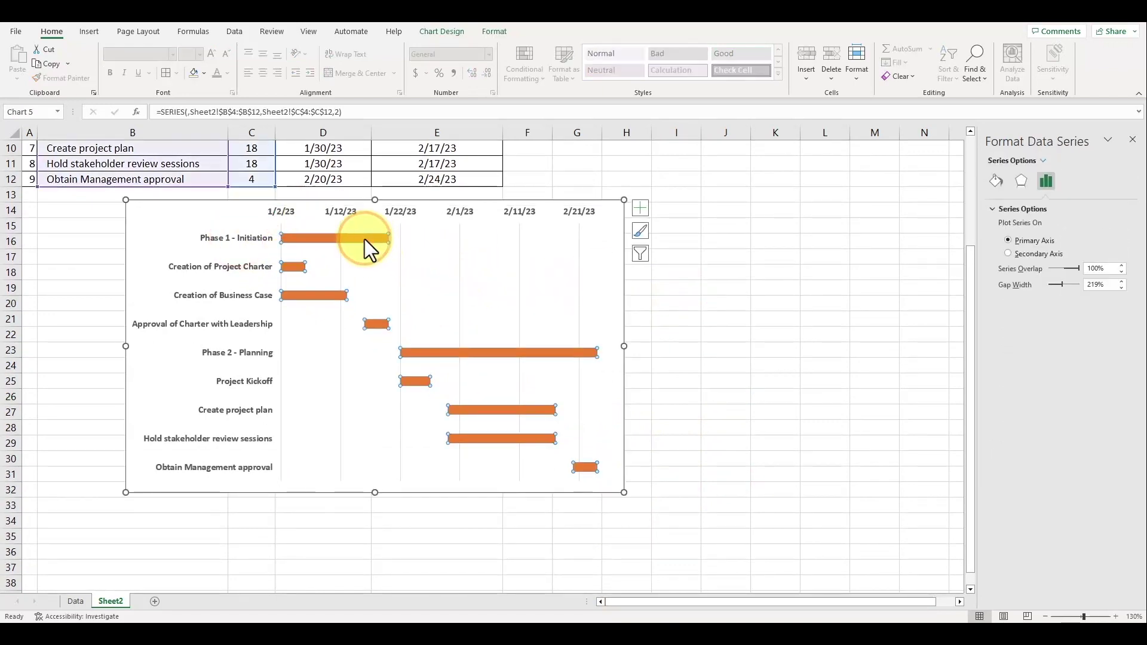
right_click(363, 238)
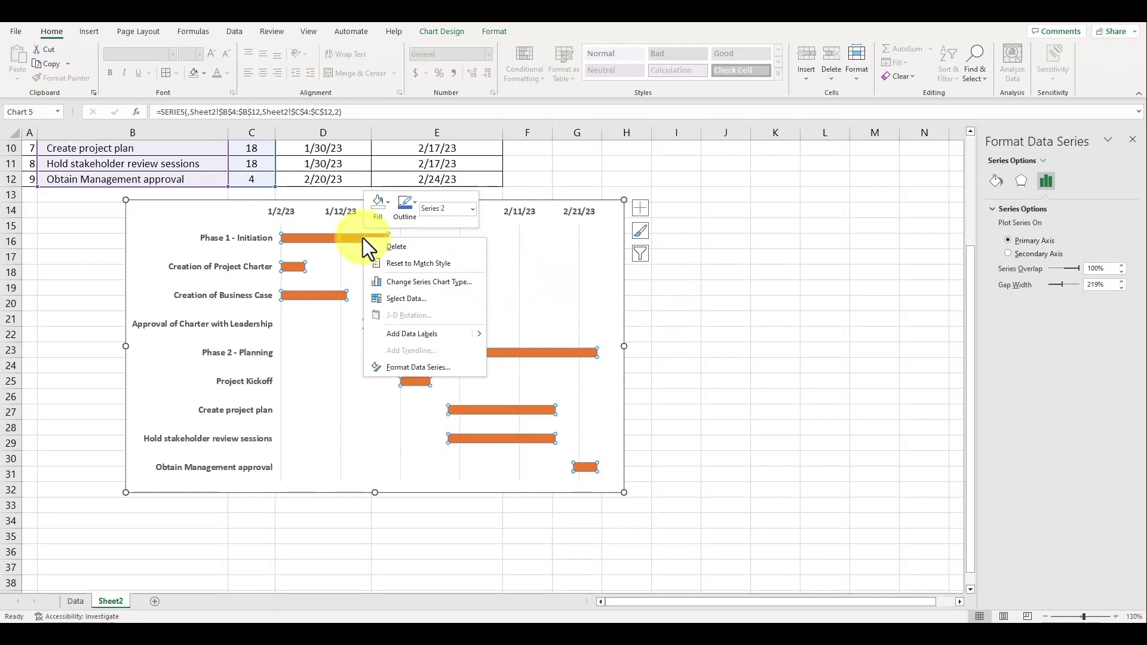
left_click(388, 205)
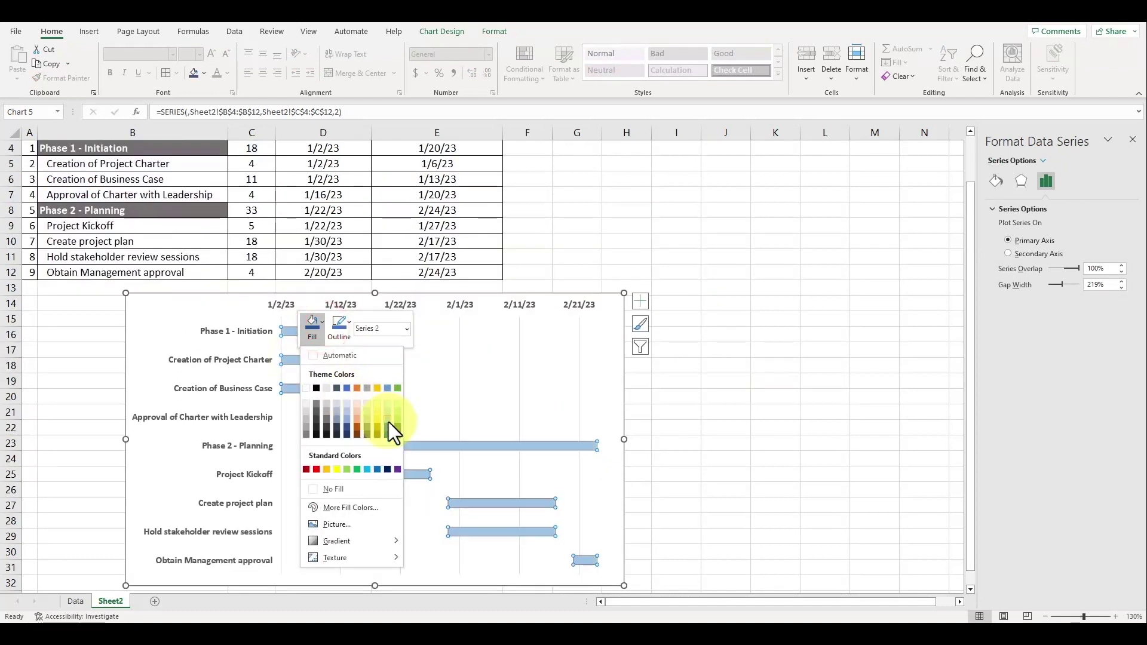
left_click(388, 421)
left_click(721, 398)
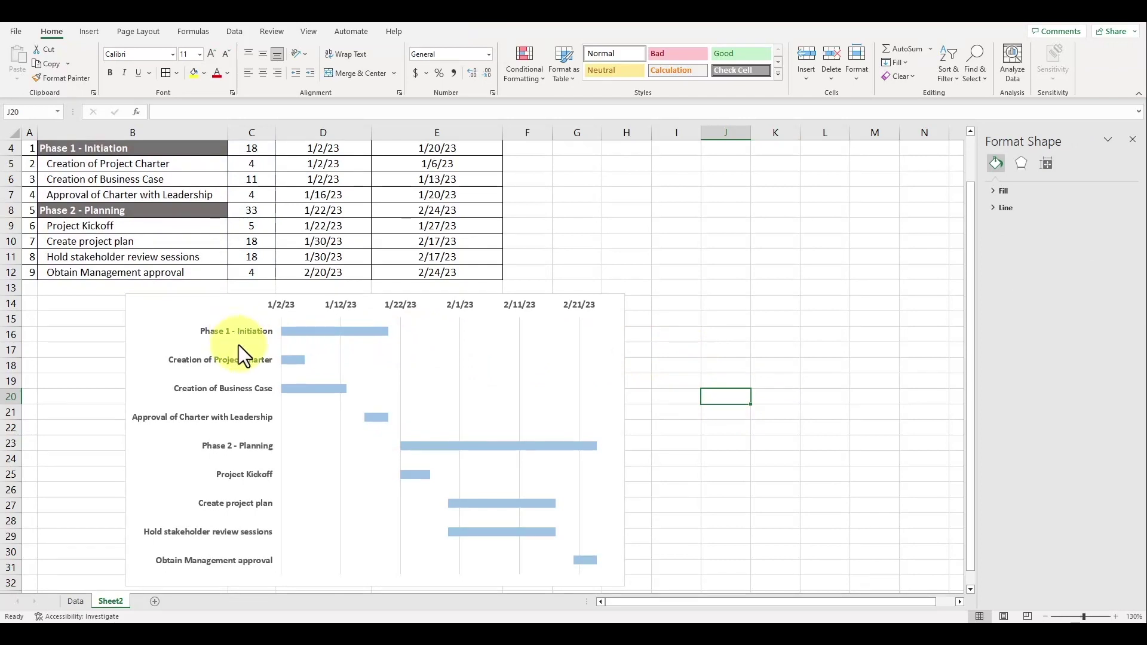
Colour the Phase 1 - Initiation bar dark navy
left_click(739, 301)
scroll(735, 301, "down", 1)
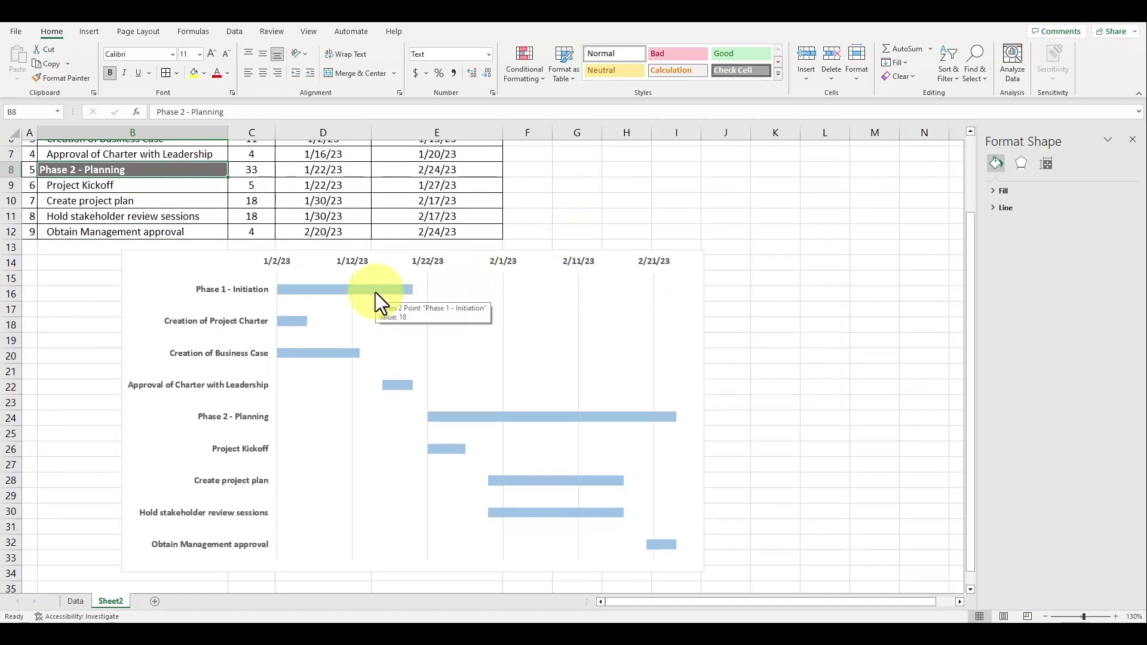
left_click(375, 293)
left_click(375, 292)
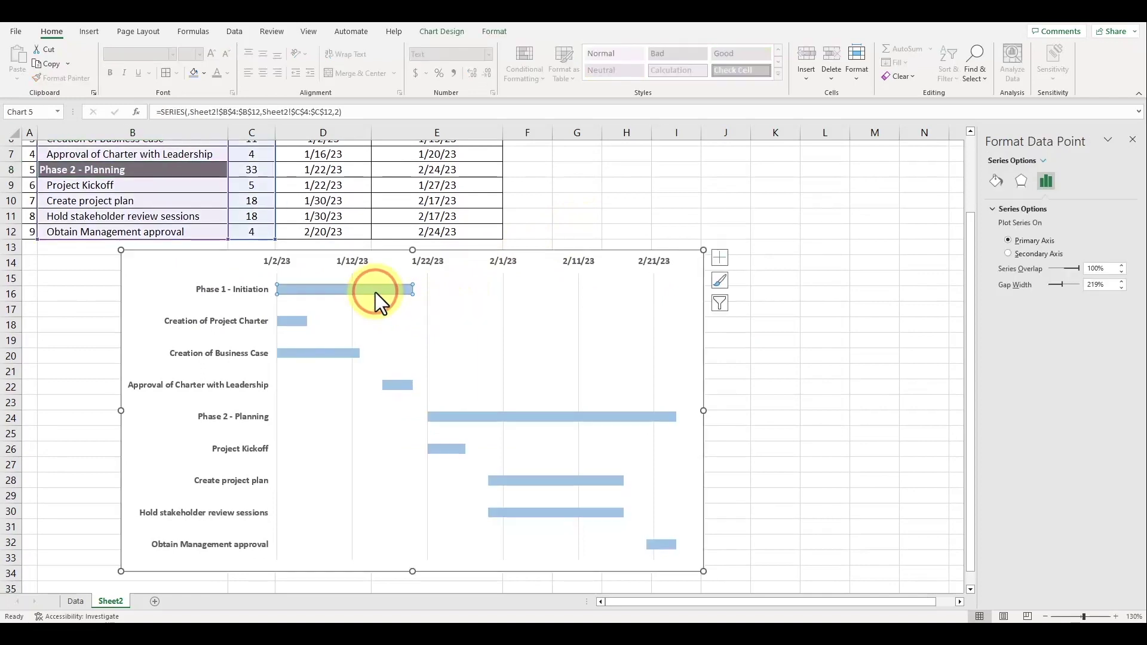
right_click(375, 292)
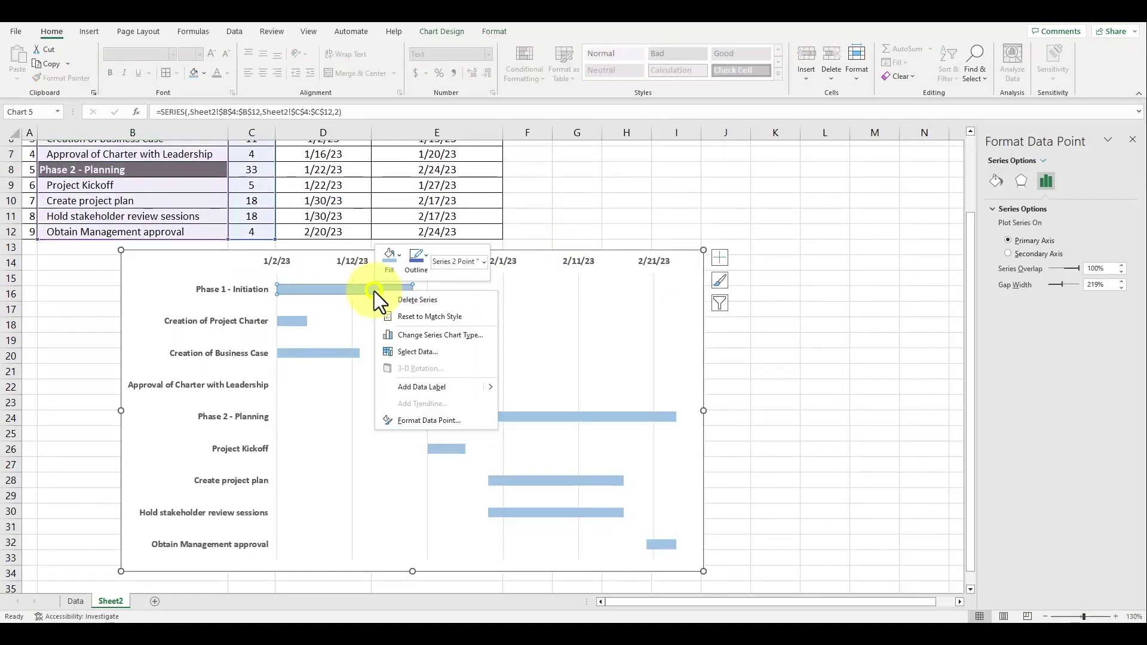
left_click(397, 252)
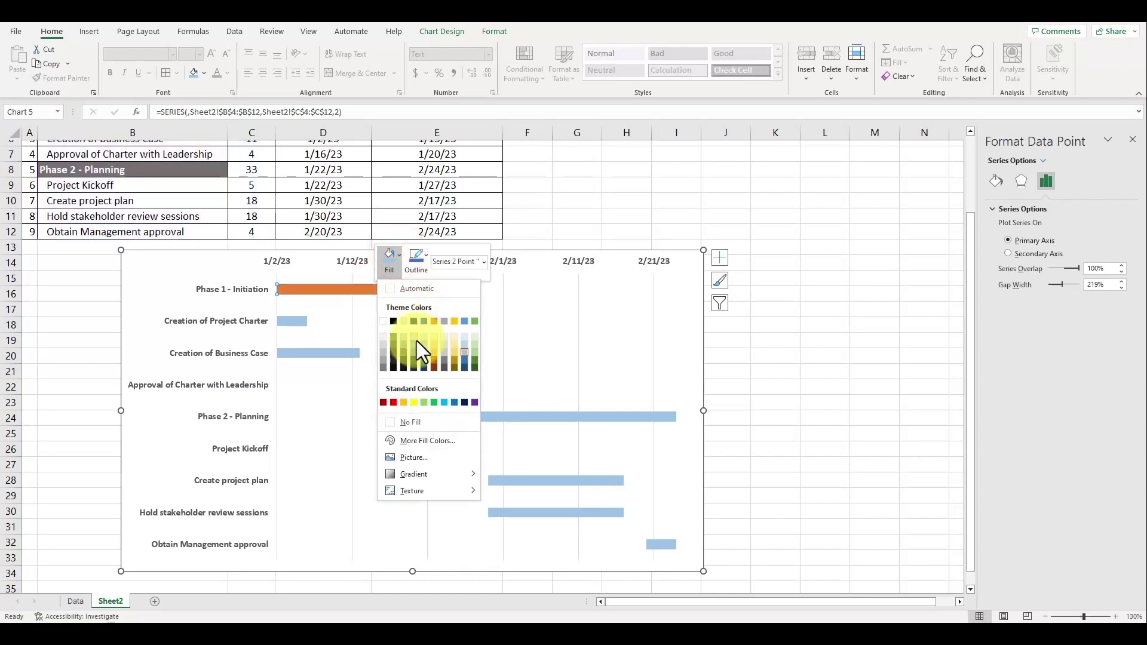
left_click(413, 324)
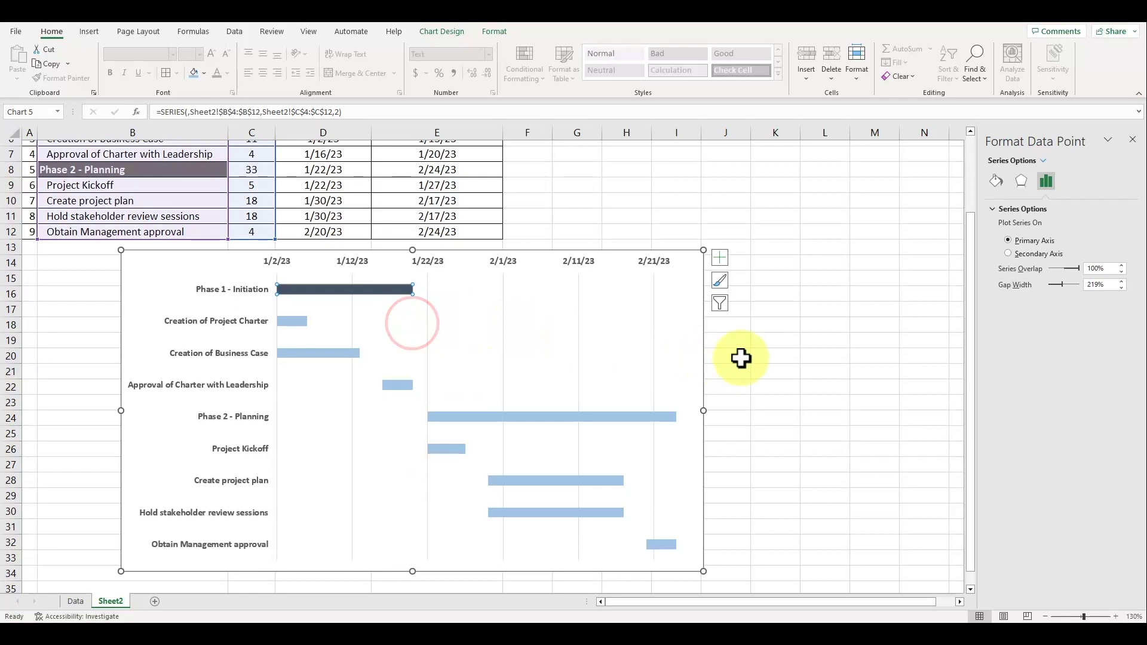
Colour the Phase 2 - Planning bar dark navy and paste the % Completed column into F3:F12
left_click(557, 417)
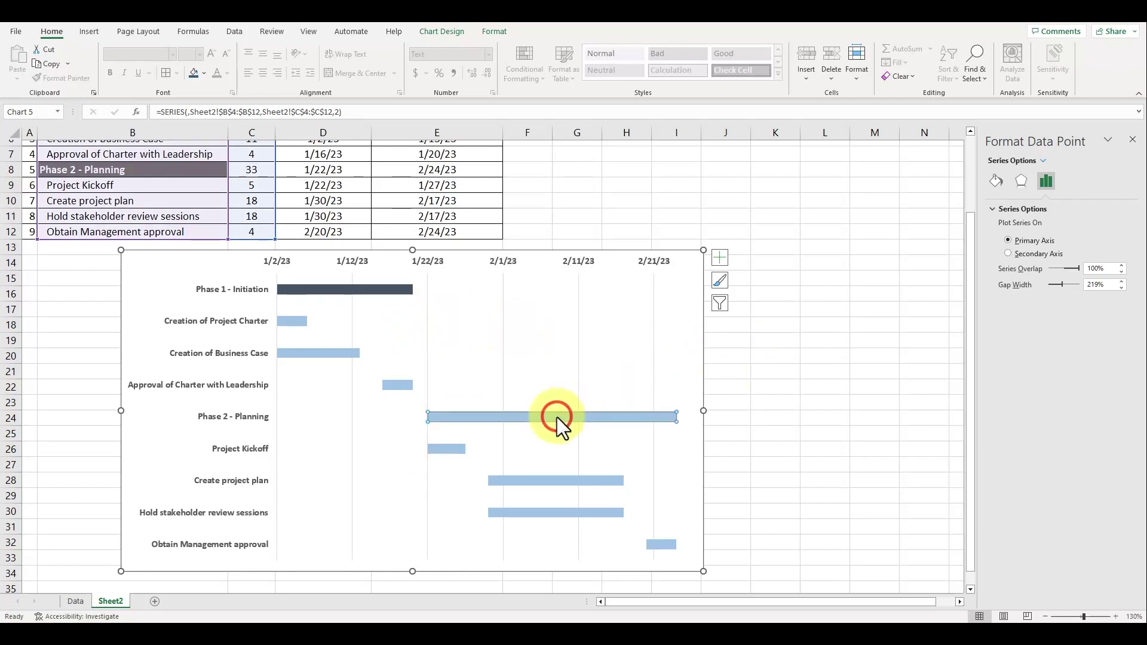
right_click(557, 417)
left_click(572, 380)
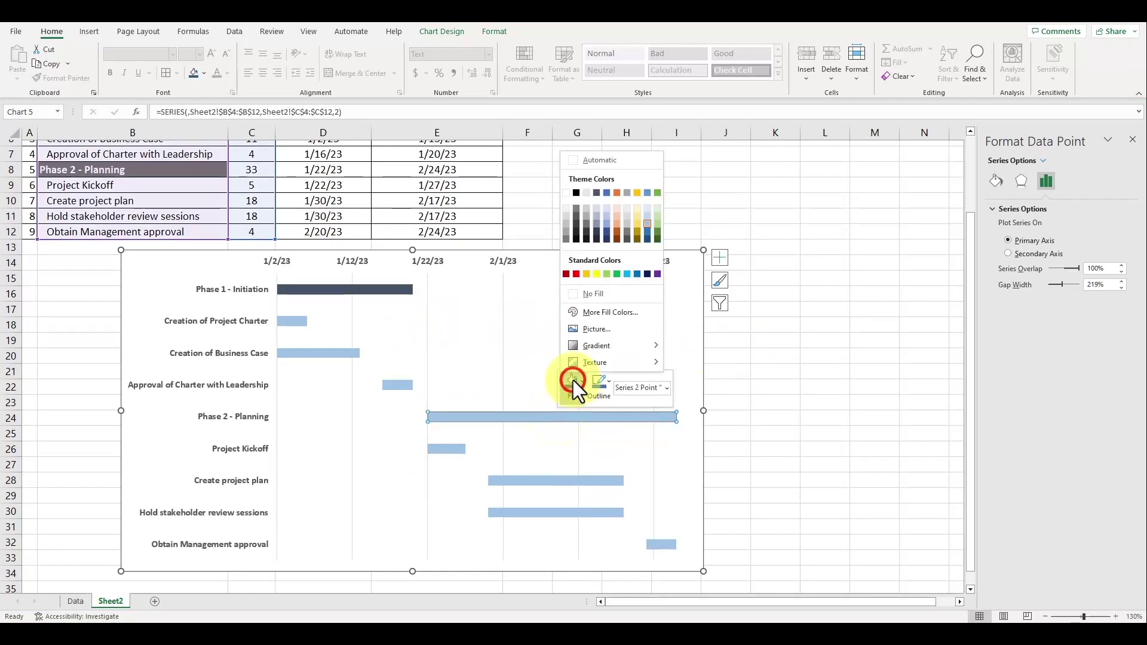
left_click(605, 241)
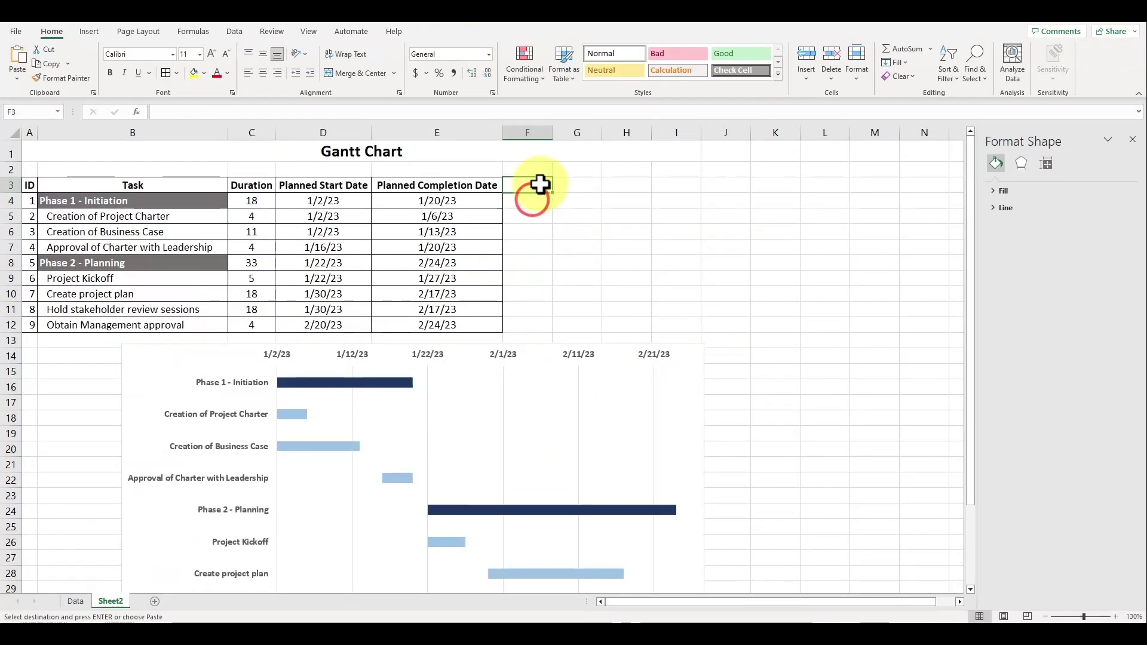
type("% Completed 100% 100% 100% 100% 30% 100% 20% 0% 0%")
left_click_drag(551, 134, 551, 134)
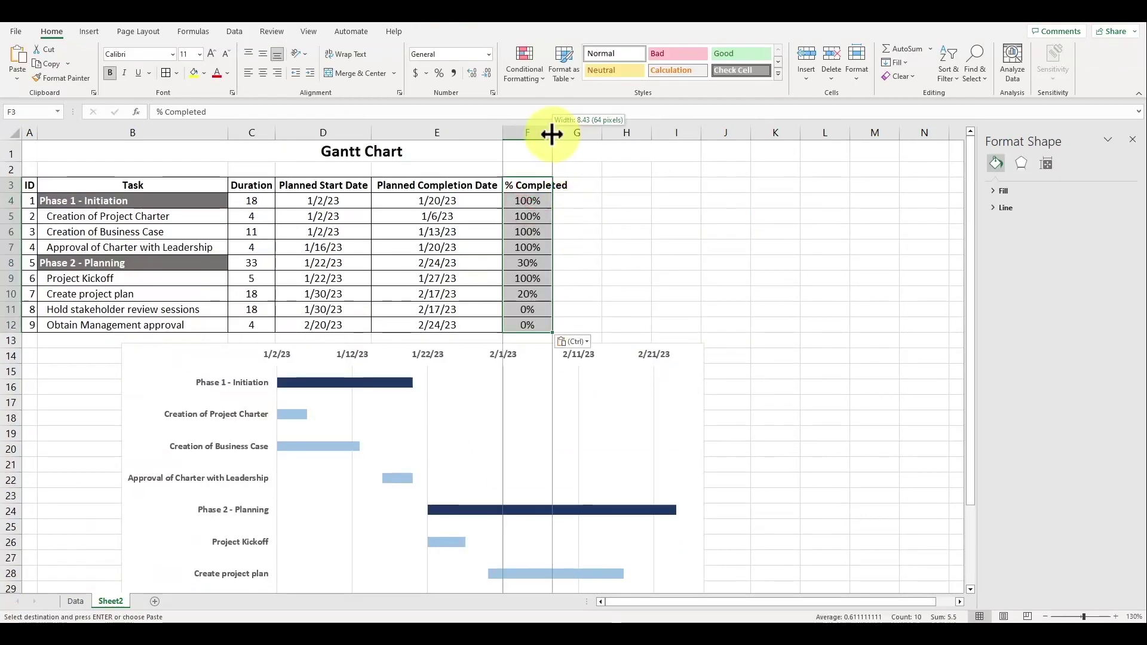
Auto-fit column F and type the header 'Days Completed' in G3
double_click(551, 133)
left_click(594, 192)
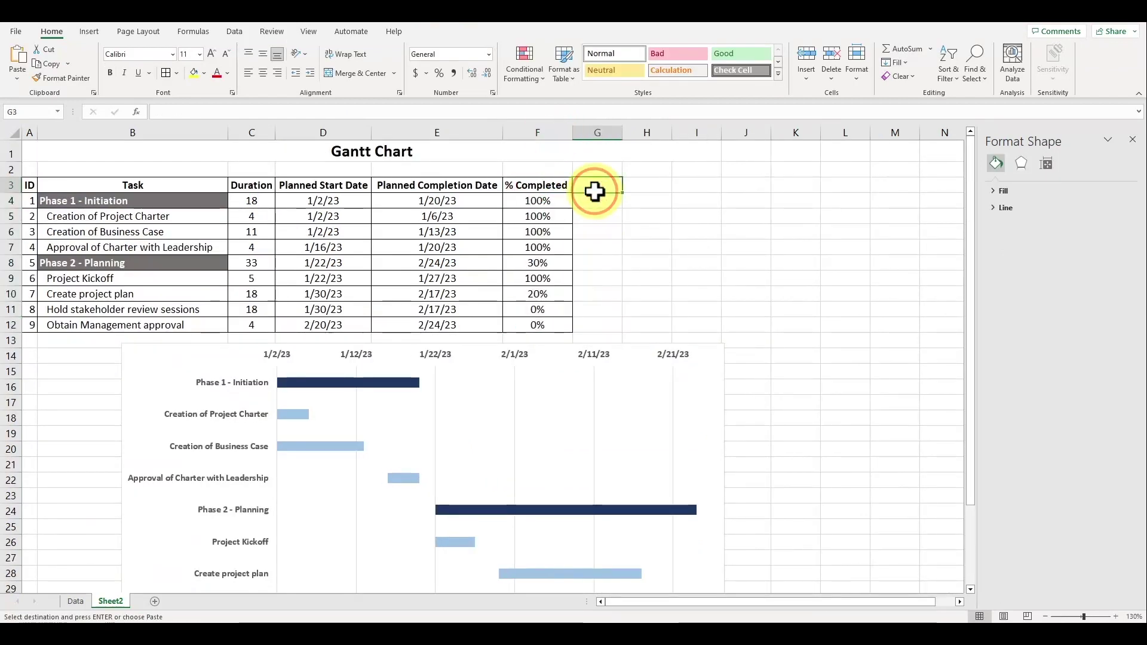
type("Days Compl")
type("eted")
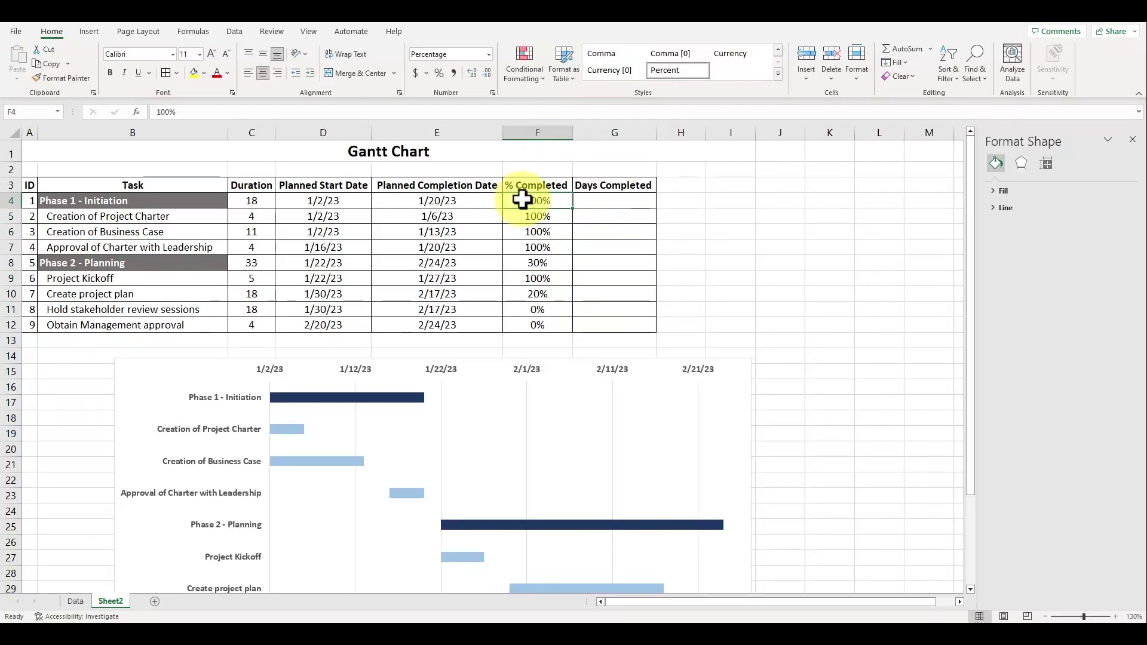
left_click(254, 204)
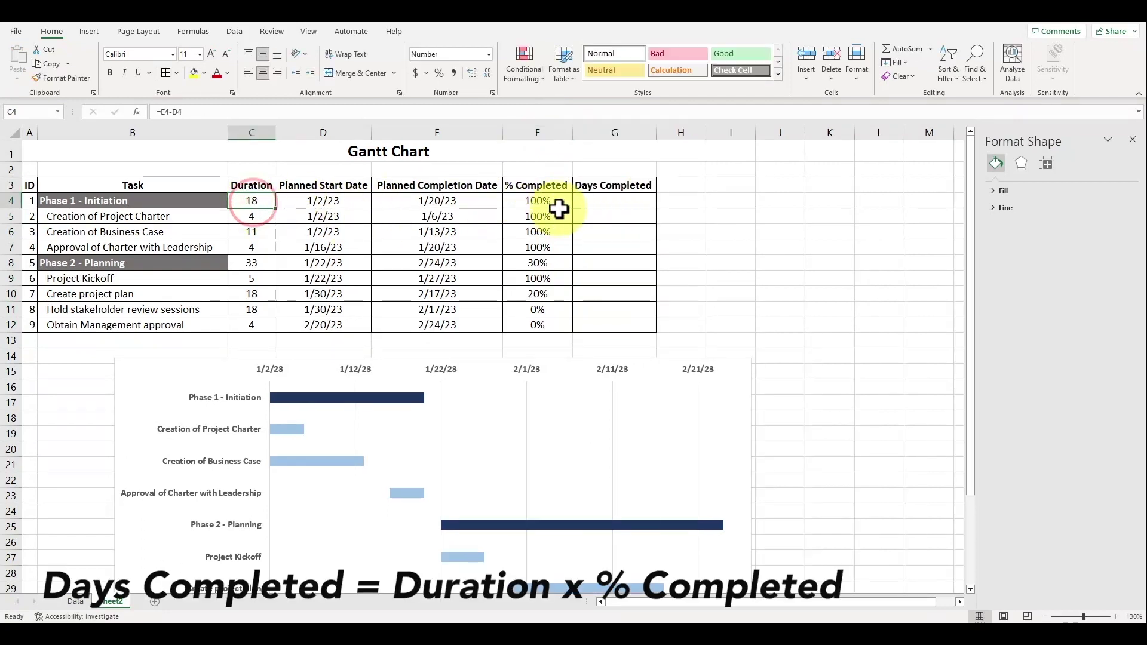
Enter the formula =F4*C4 in G4
left_click(625, 208)
type("=")
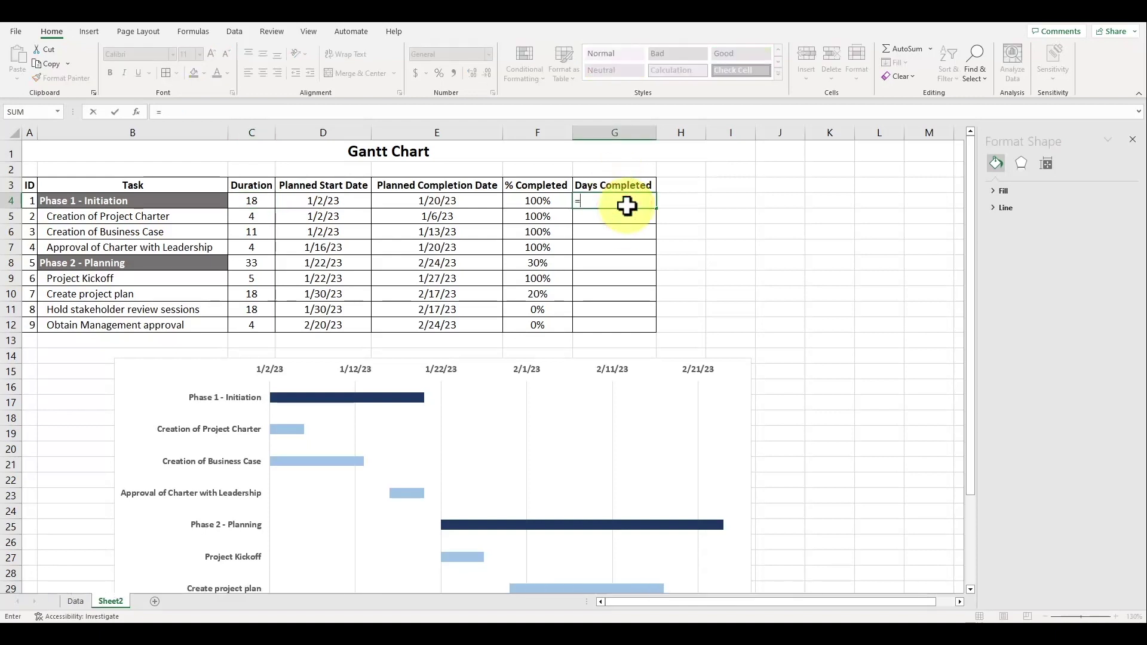
left_click(537, 203)
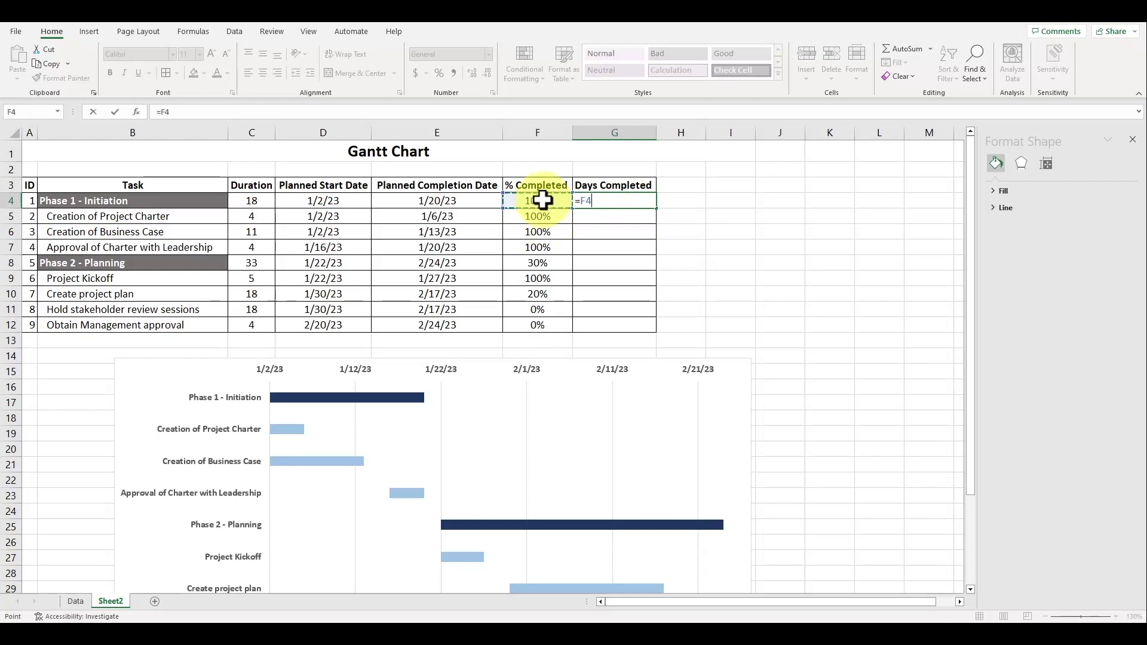
type("*")
left_click(255, 207)
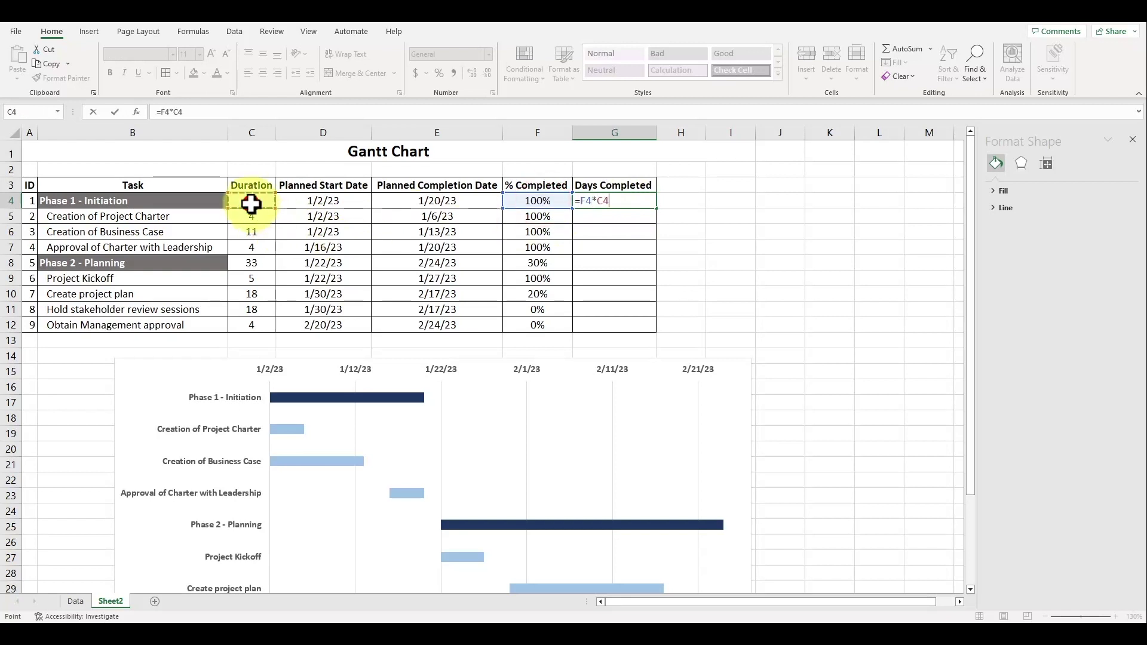
key("Return")
Fill the Days Completed formula down to G12 and centre the values
left_click(649, 201)
left_click_drag(657, 209, 648, 328)
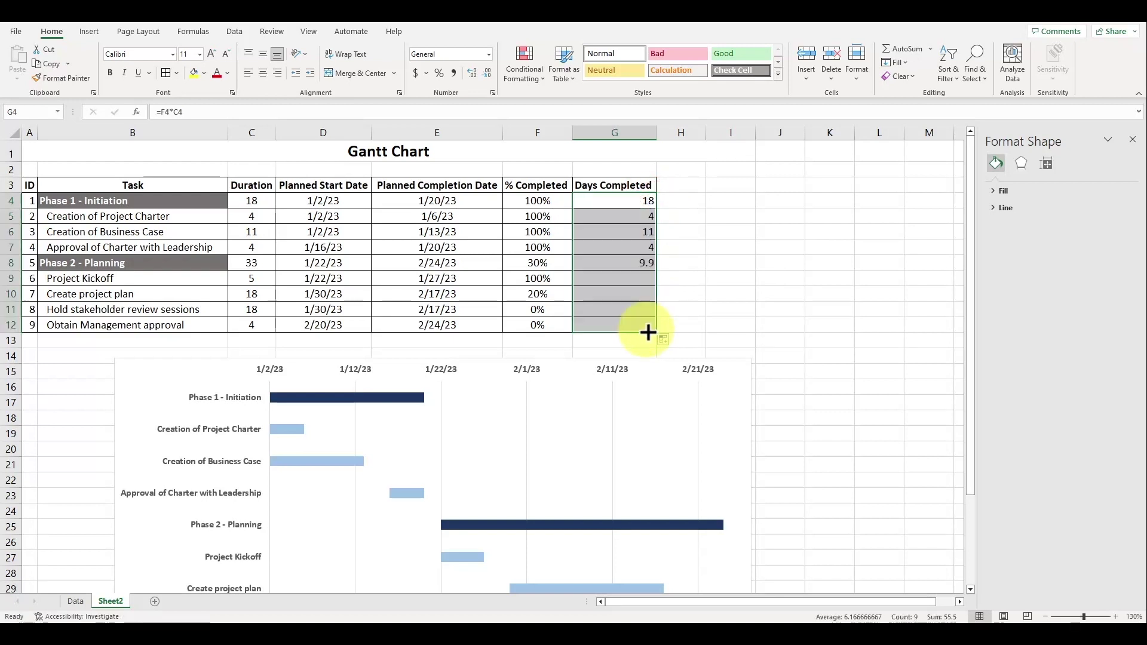
left_click(267, 71)
left_click(709, 232)
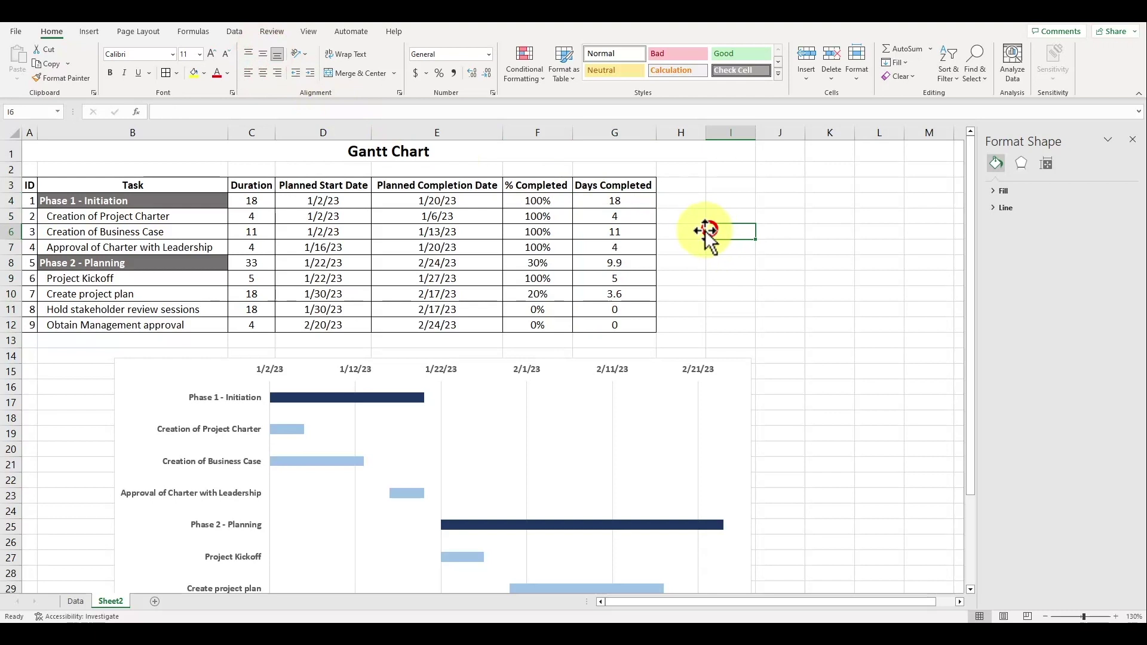
Add Error Bars to the hidden start-date series and open their More Options settings
scroll(707, 231, "down", 1)
scroll(702, 231, "up", 1)
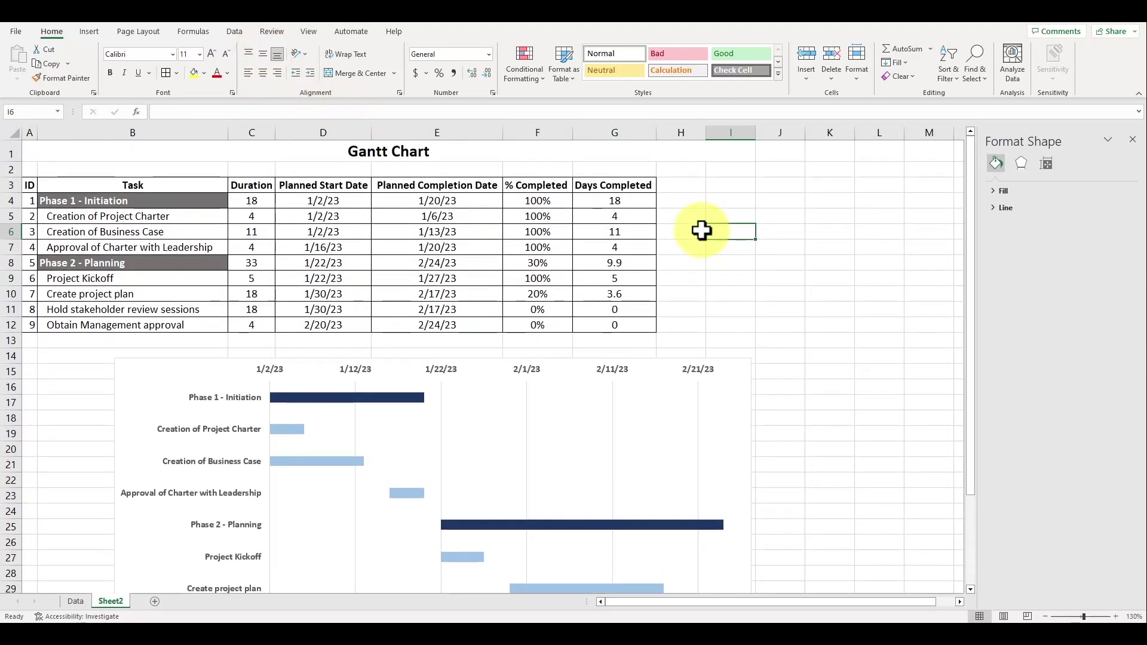
scroll(657, 234, "down", 1, "ctrl")
scroll(592, 324, "down", 1)
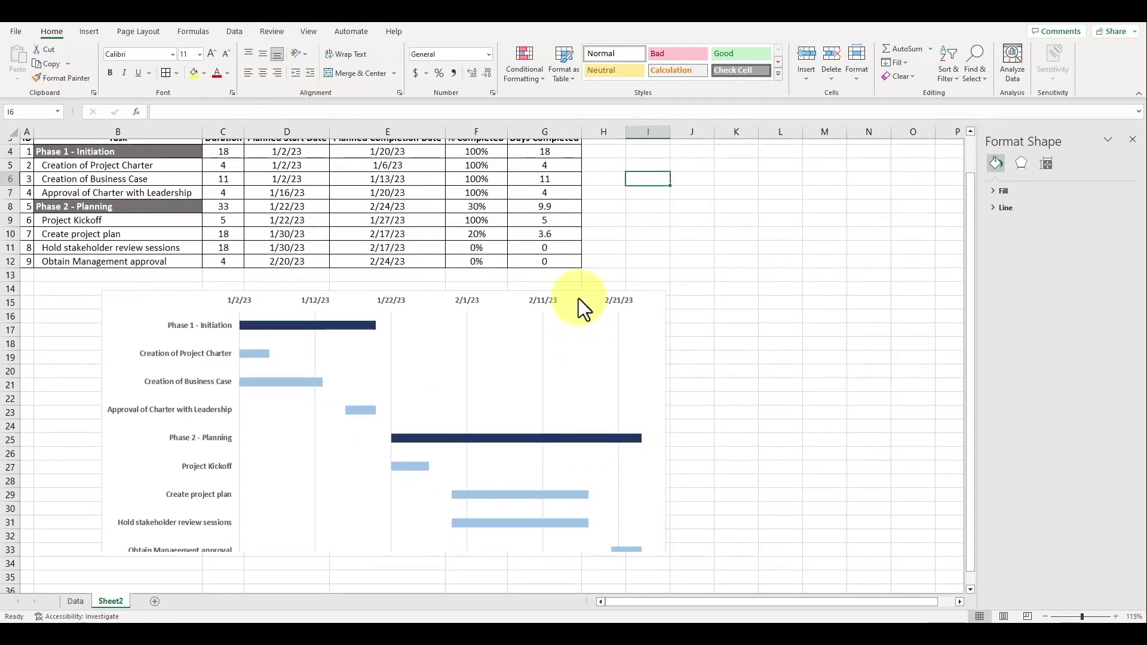
left_click(311, 410)
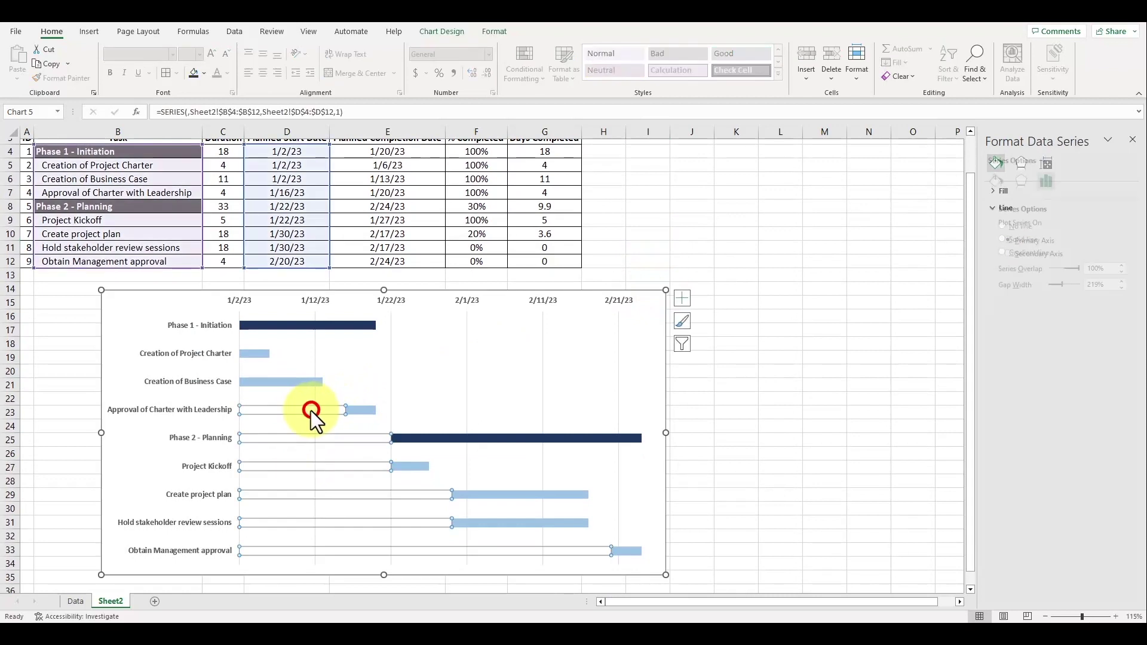
left_click(682, 298)
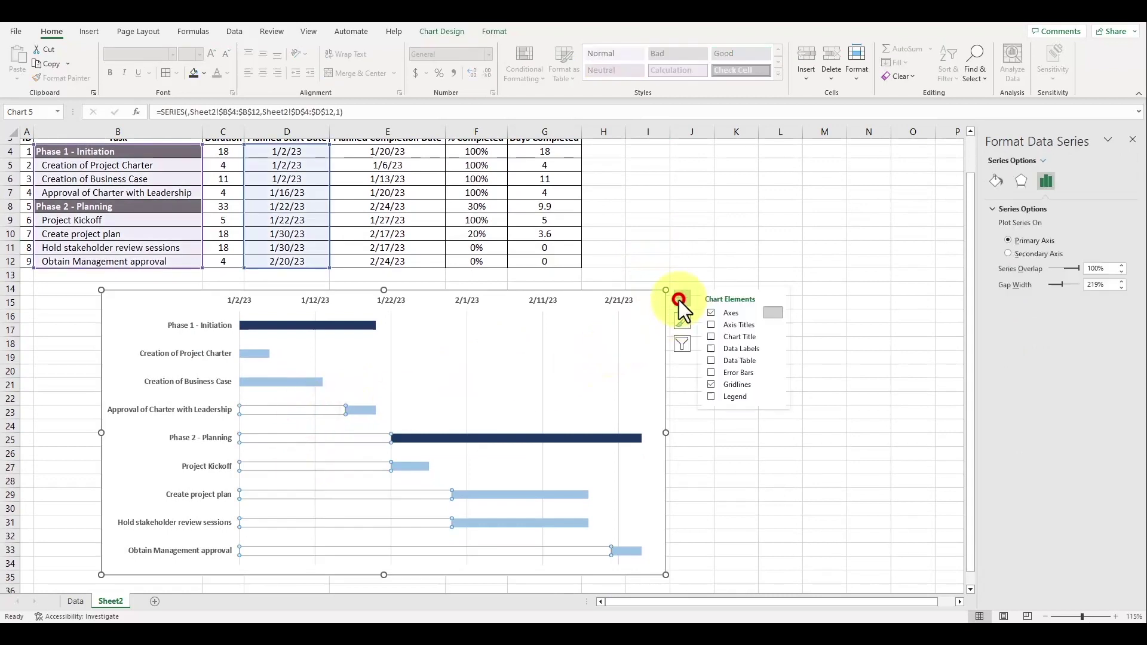
left_click(712, 373)
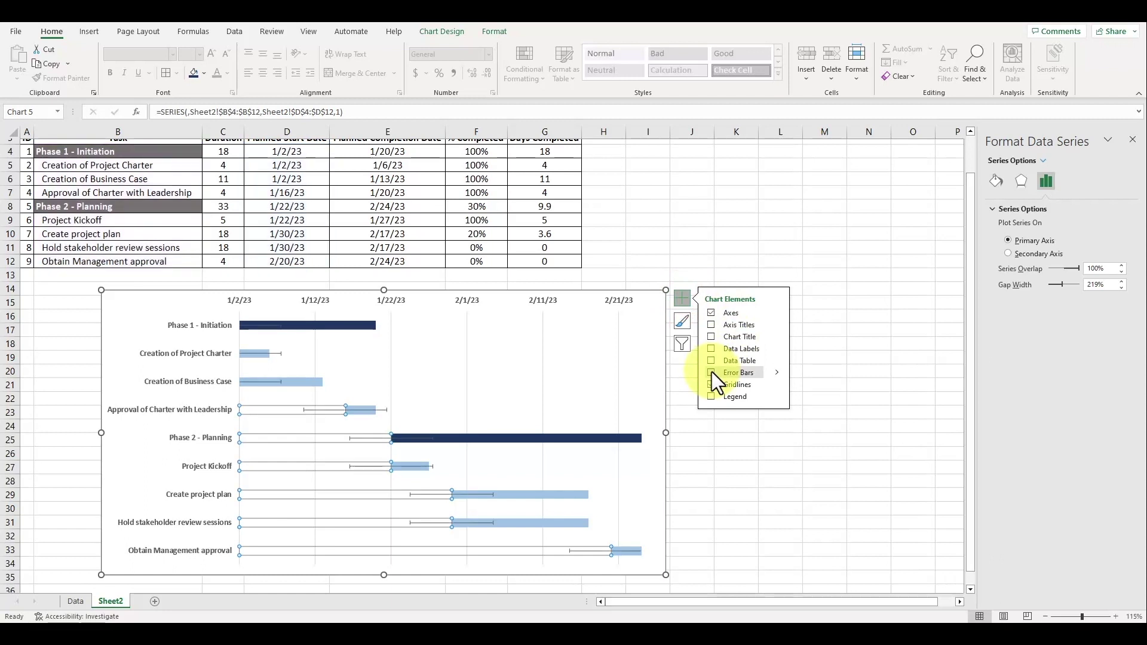
left_click(712, 371)
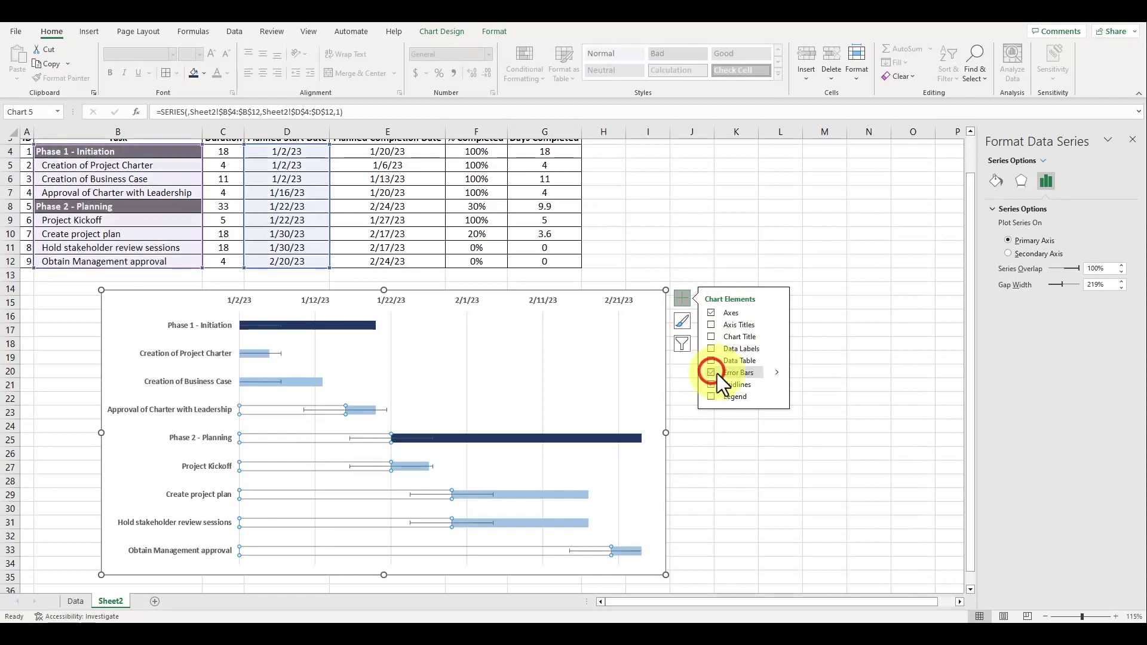
left_click(778, 374)
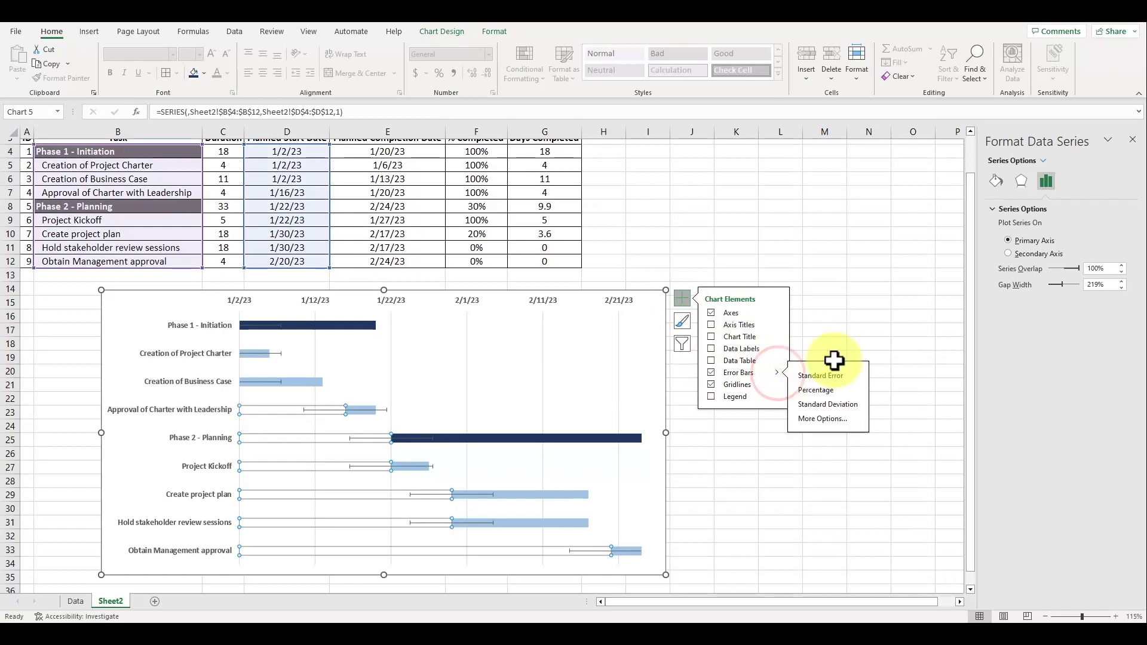
left_click(829, 422)
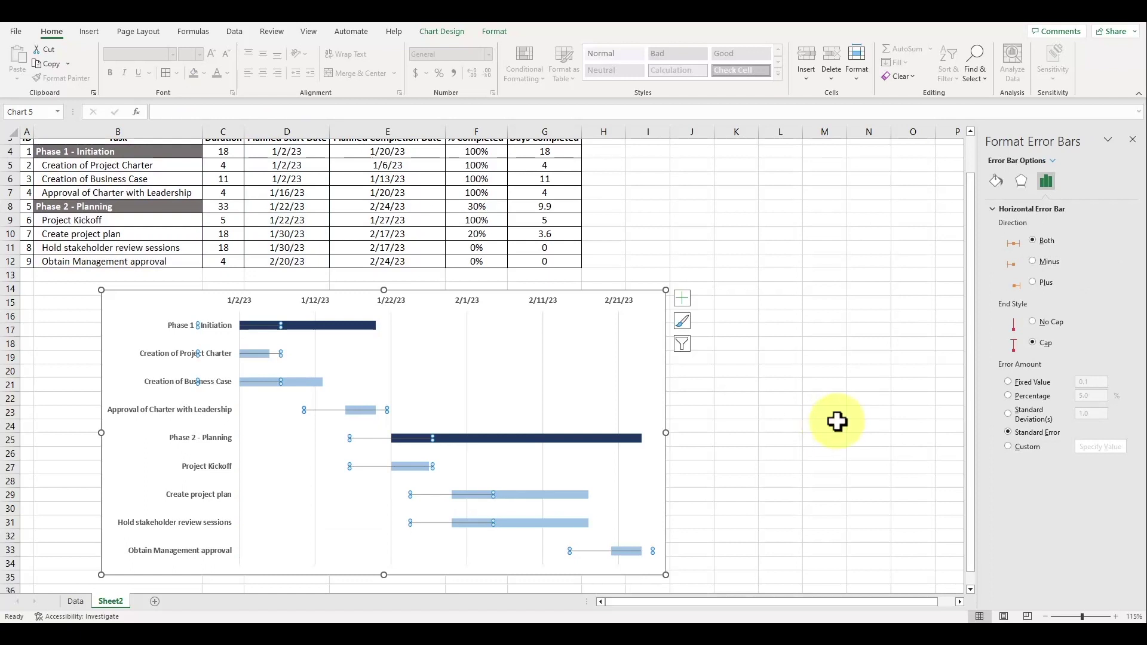
Set the error bars to Plus direction, No Cap, with custom values from Days Completed
left_click(1034, 283)
left_click(1034, 321)
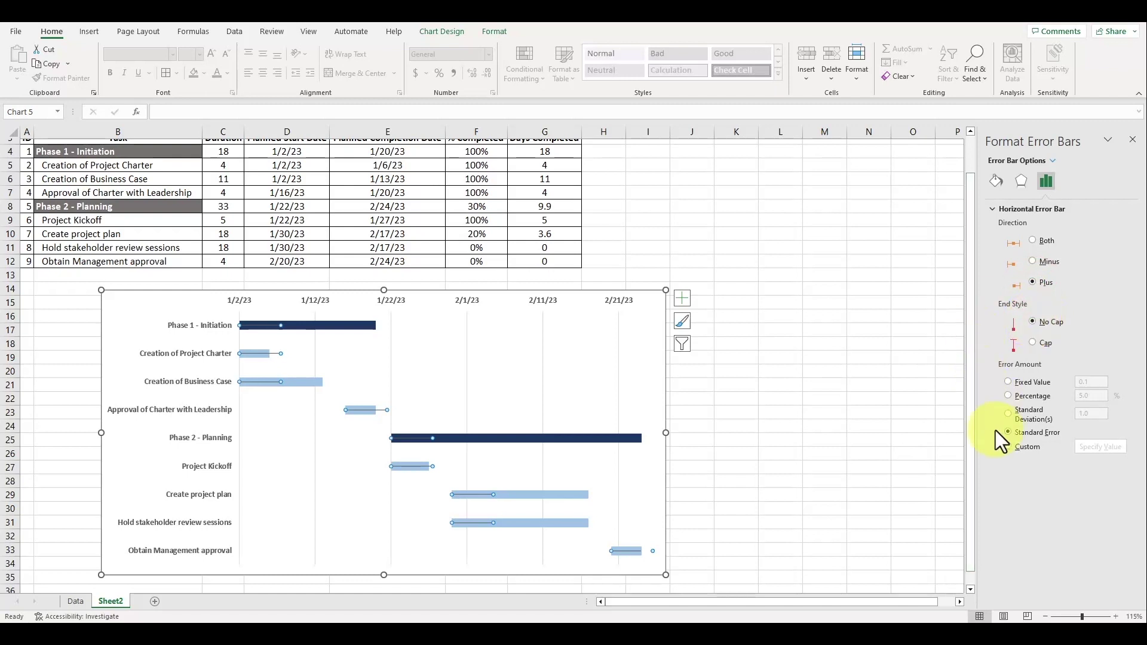
left_click(1009, 448)
left_click(1099, 448)
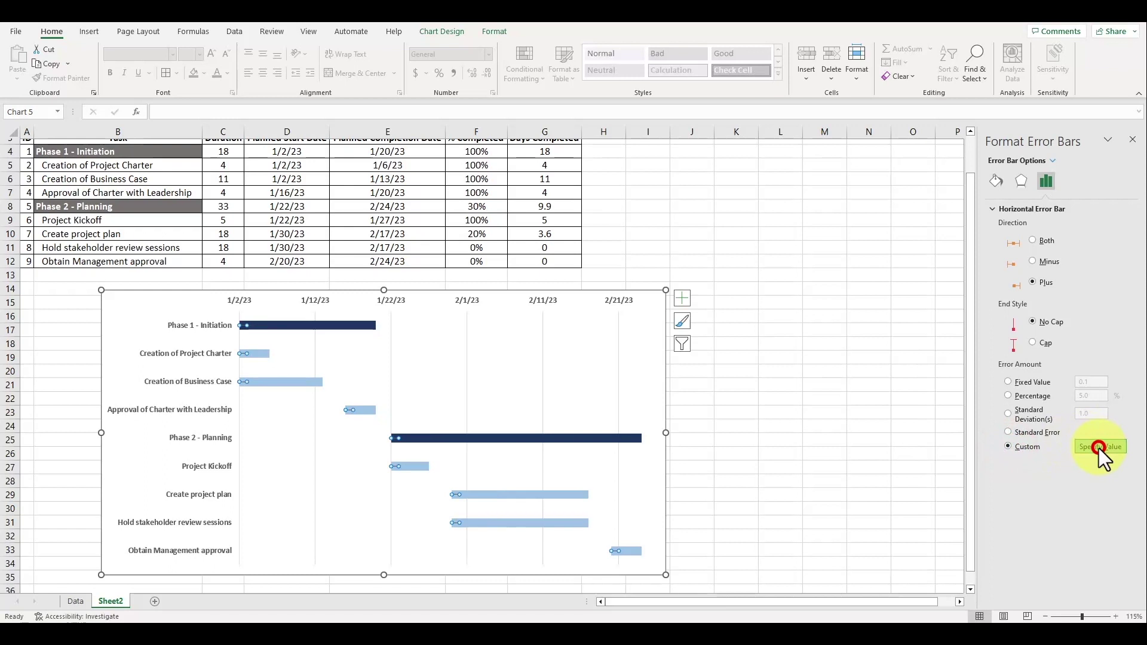
scroll(753, 425, "up", 1)
left_click_drag(545, 190, 544, 213)
key("Return")
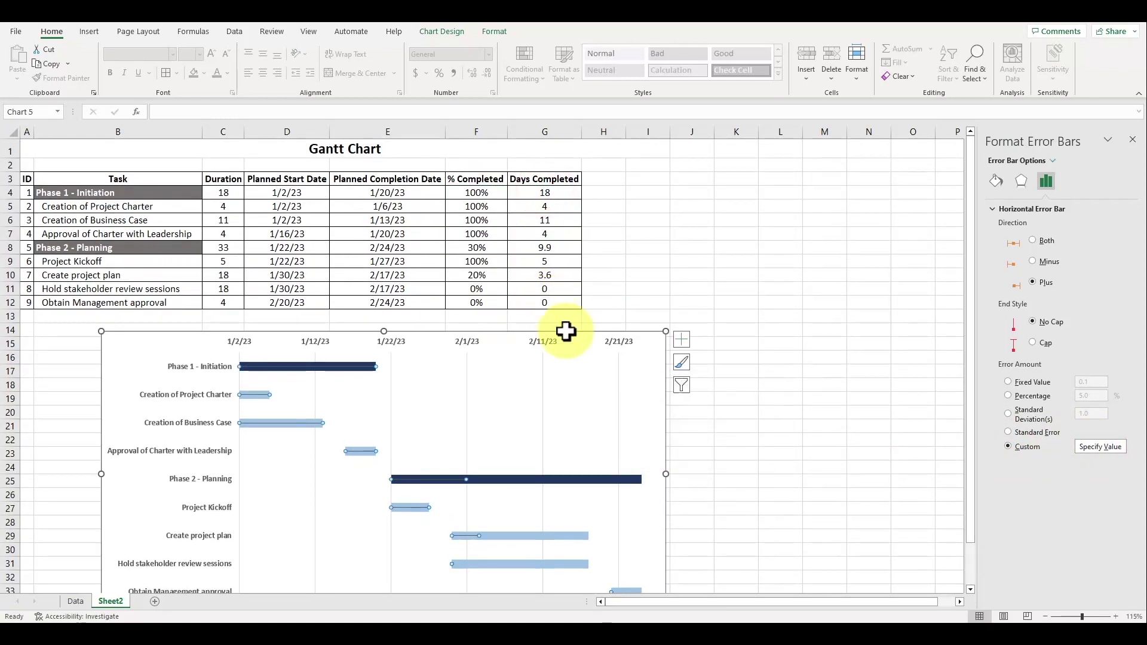
scroll(681, 571, "down", 1)
Make the error bar lines thick and light green
left_click(995, 180)
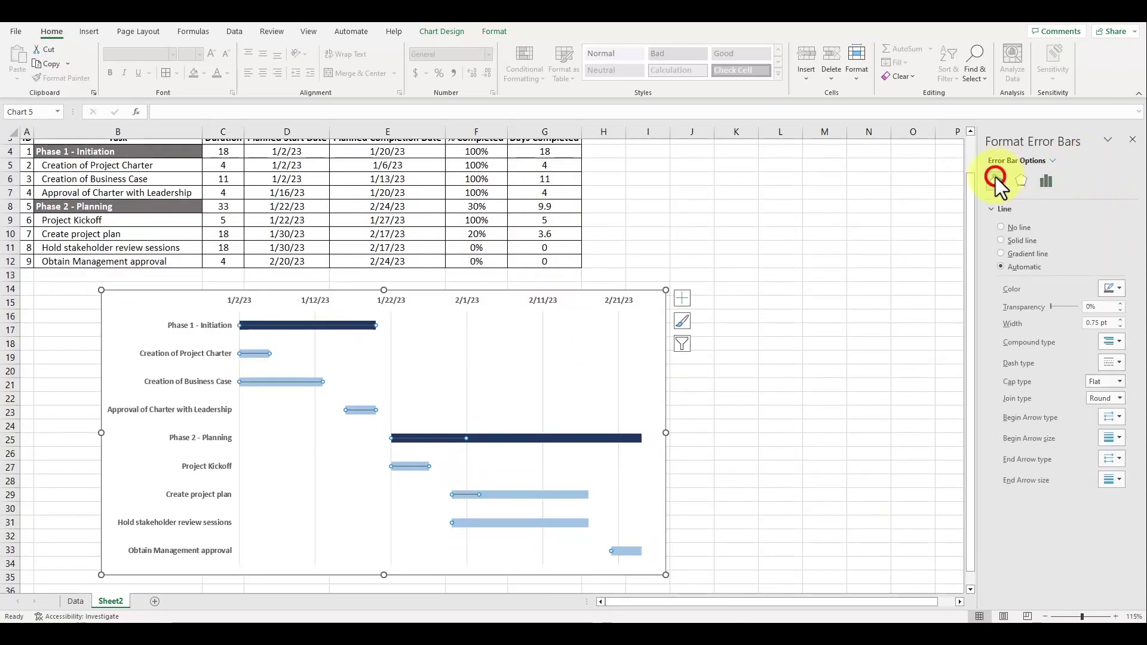
double_click(1100, 324)
type("8")
key("Return")
left_click(1120, 290)
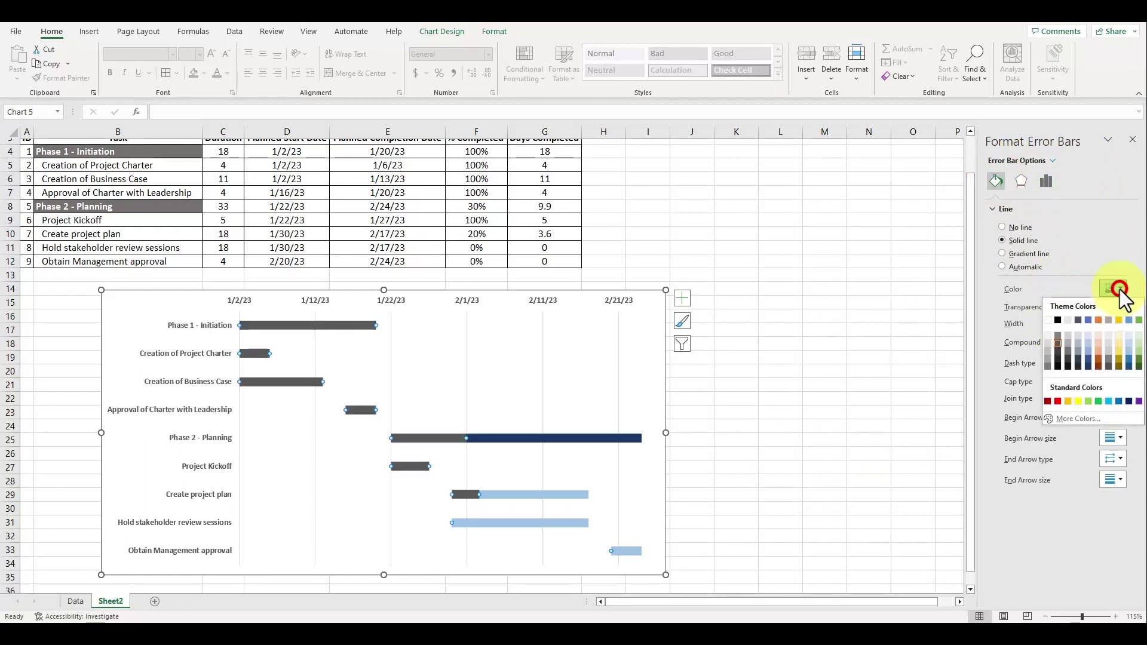
left_click(1092, 402)
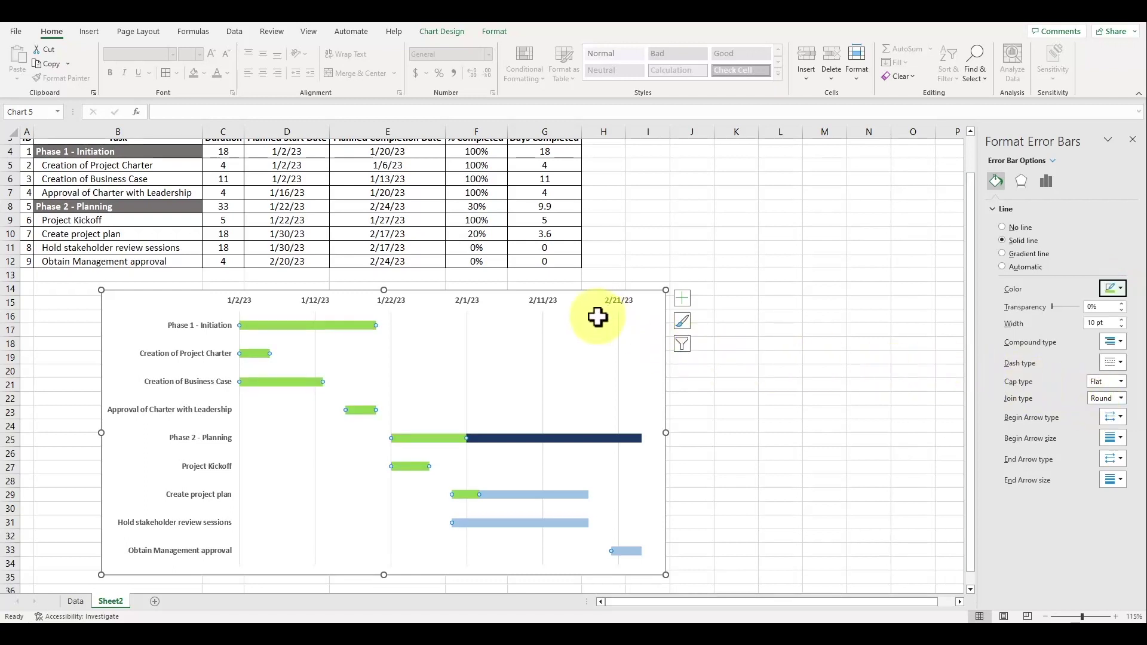
left_click(467, 494)
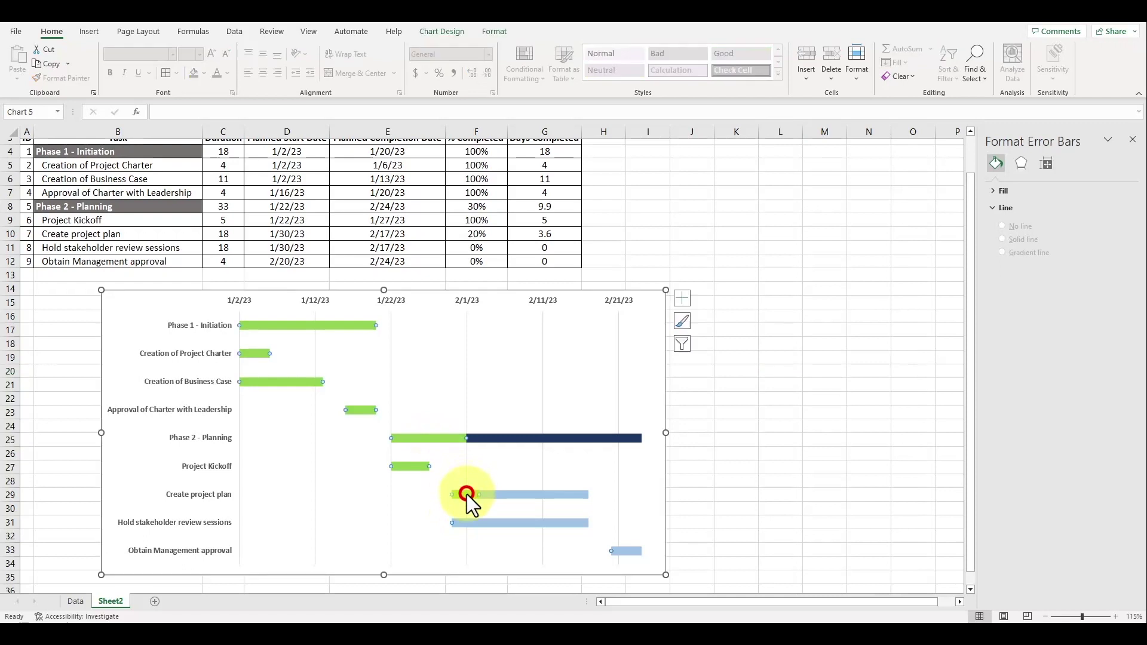
Add data labels and set their text to come from worksheet cells
left_click(683, 298)
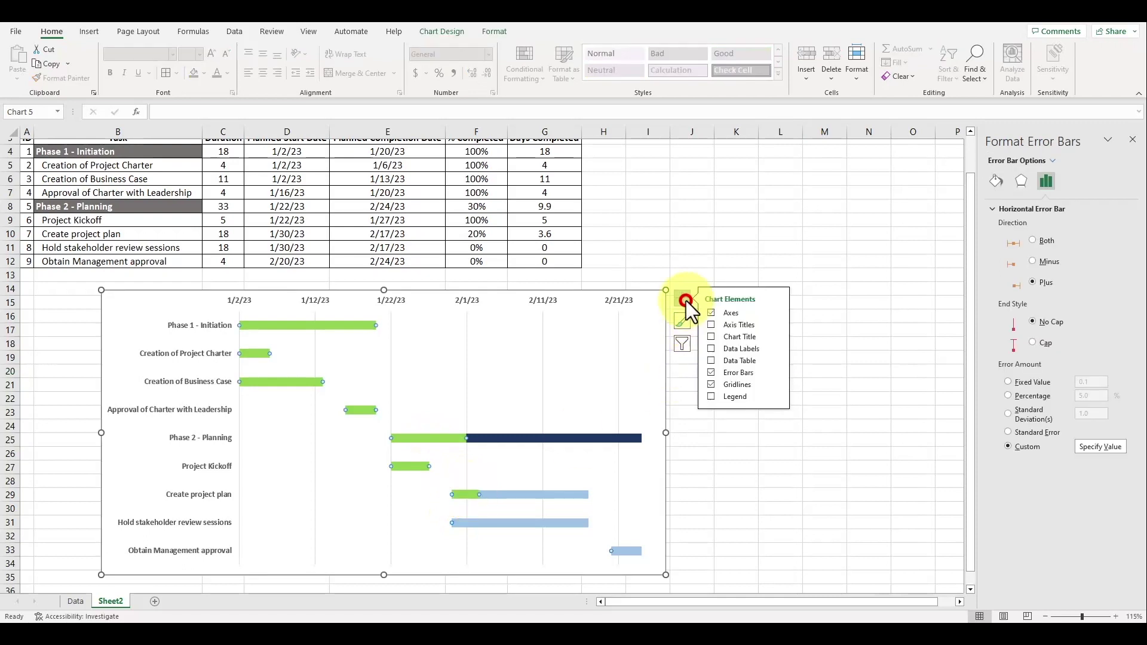
left_click(776, 349)
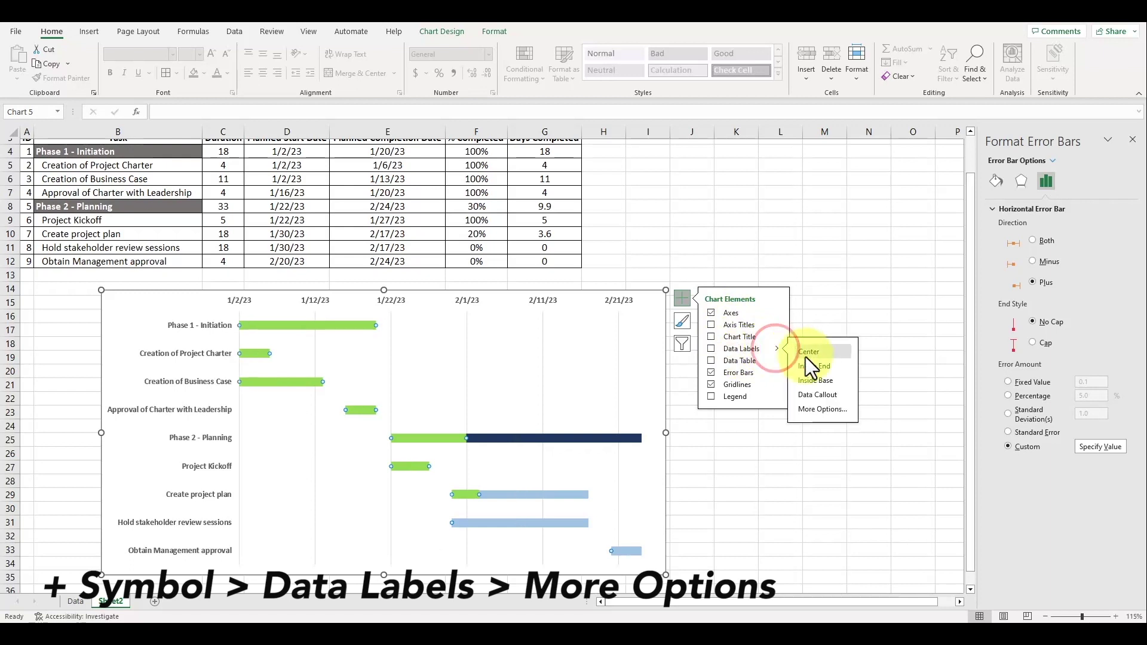
left_click(820, 409)
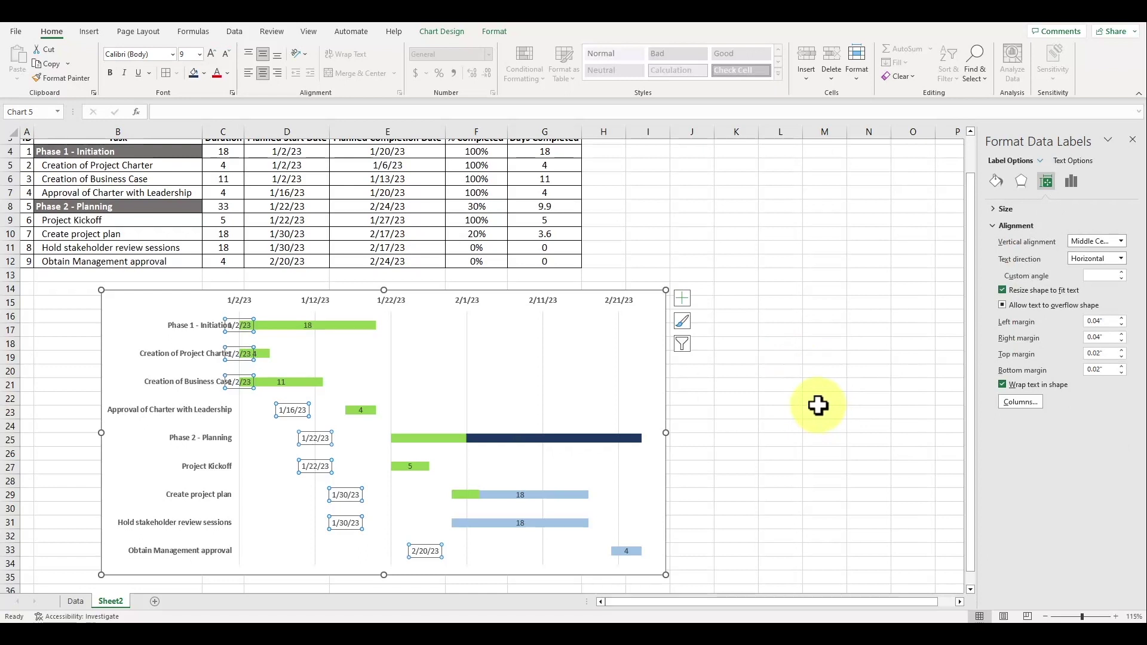
left_click(1072, 182)
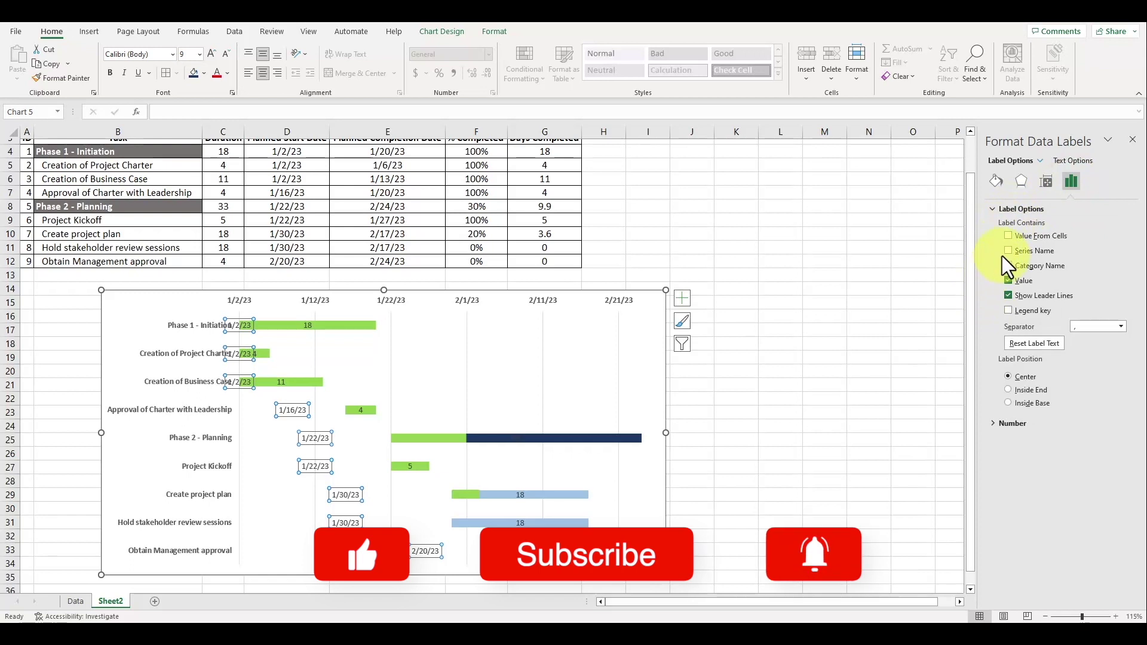
left_click(1009, 236)
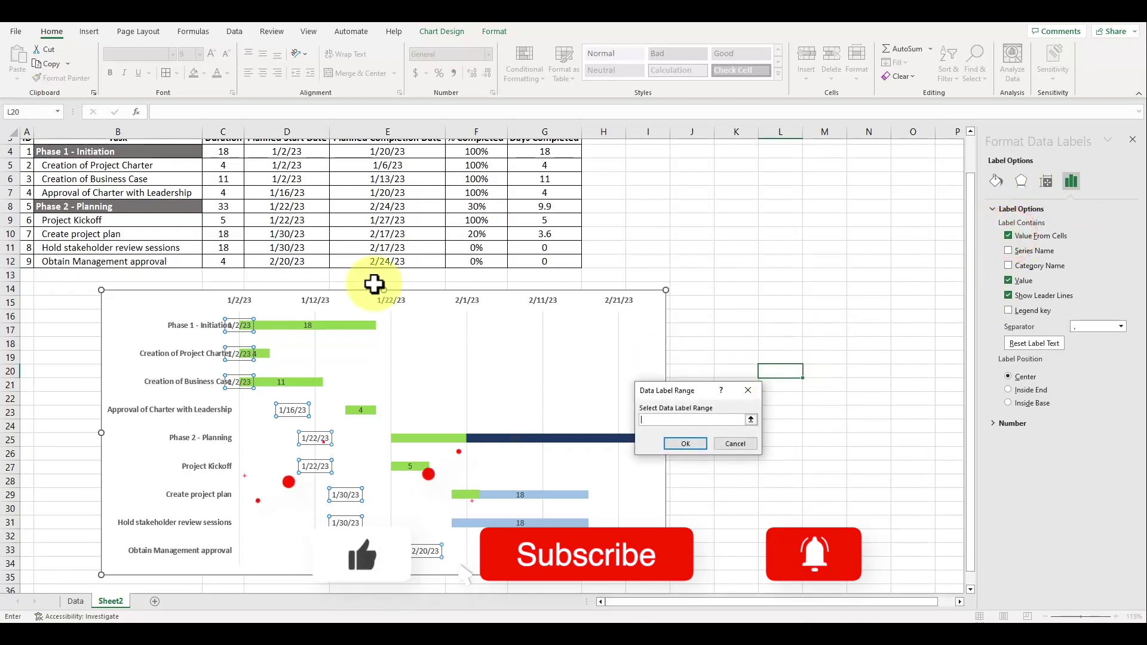
Use F4:F12 as the label values and turn off Value and leader lines
scroll(374, 285, "up", 1)
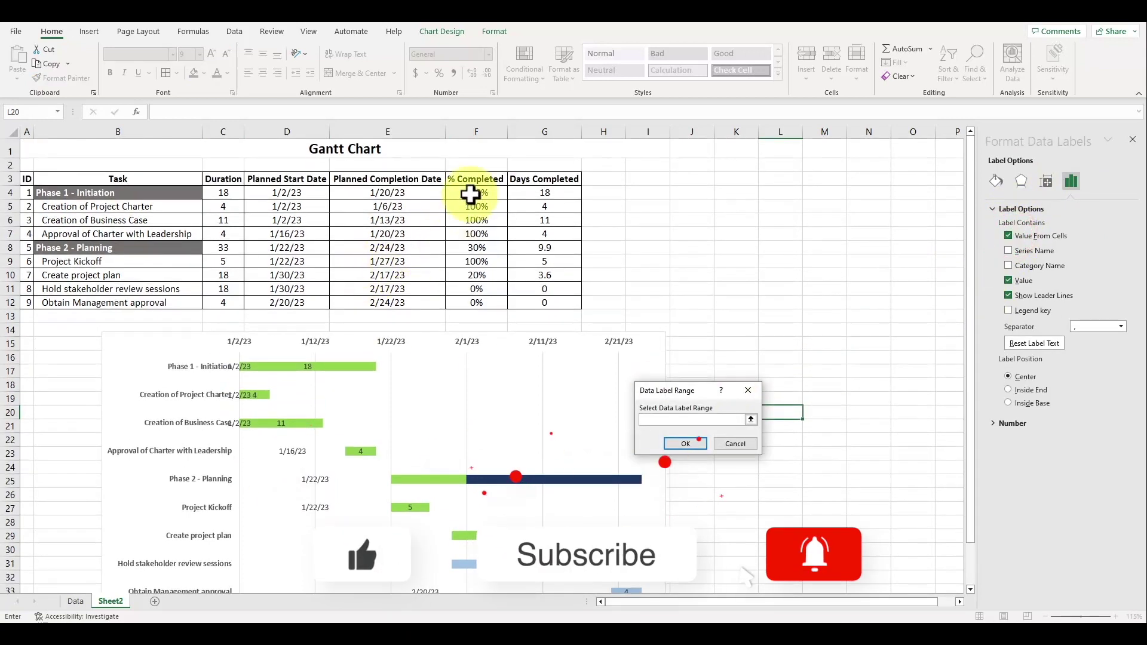
left_click_drag(470, 193, 478, 308)
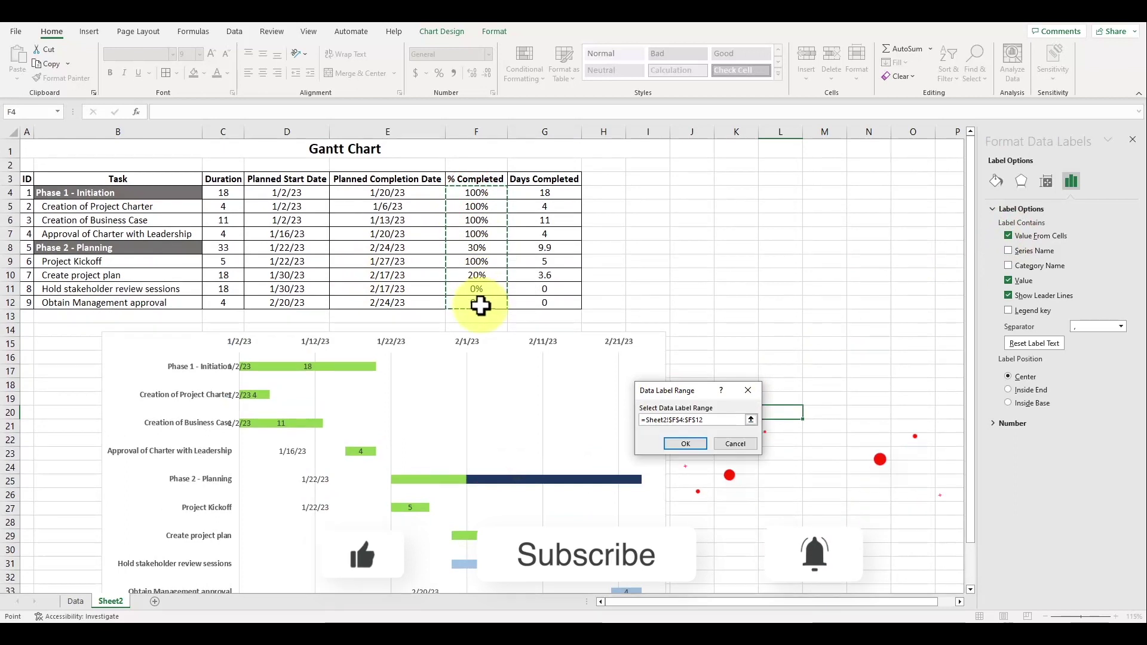
key("Return")
scroll(798, 265, "down", 1)
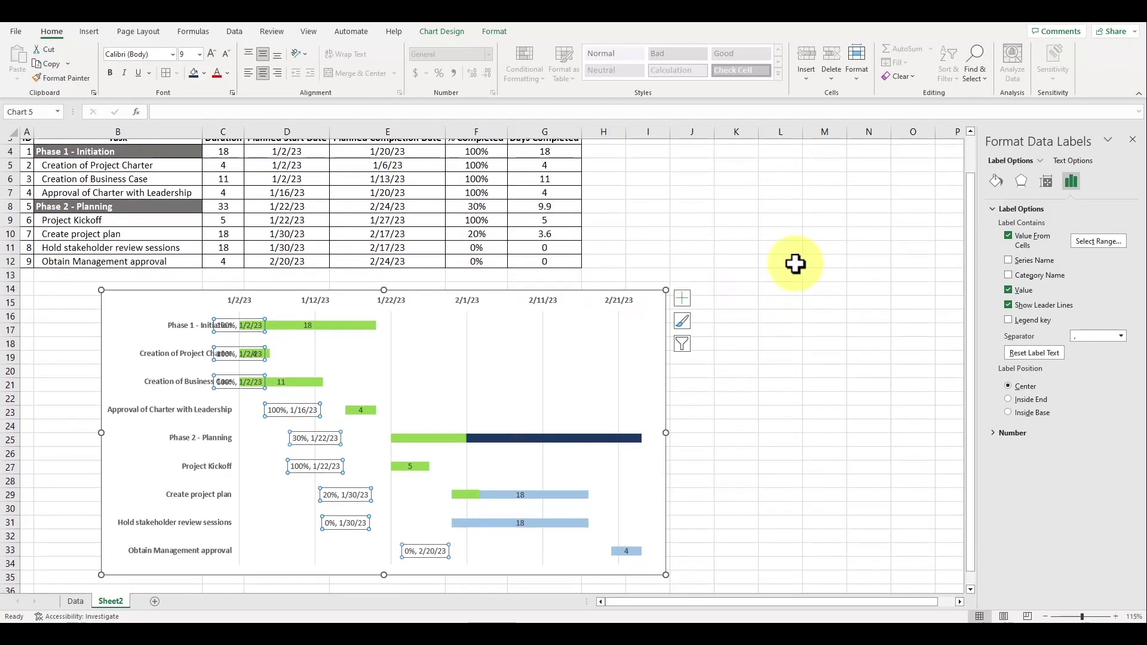
left_click(1009, 288)
left_click(1009, 306)
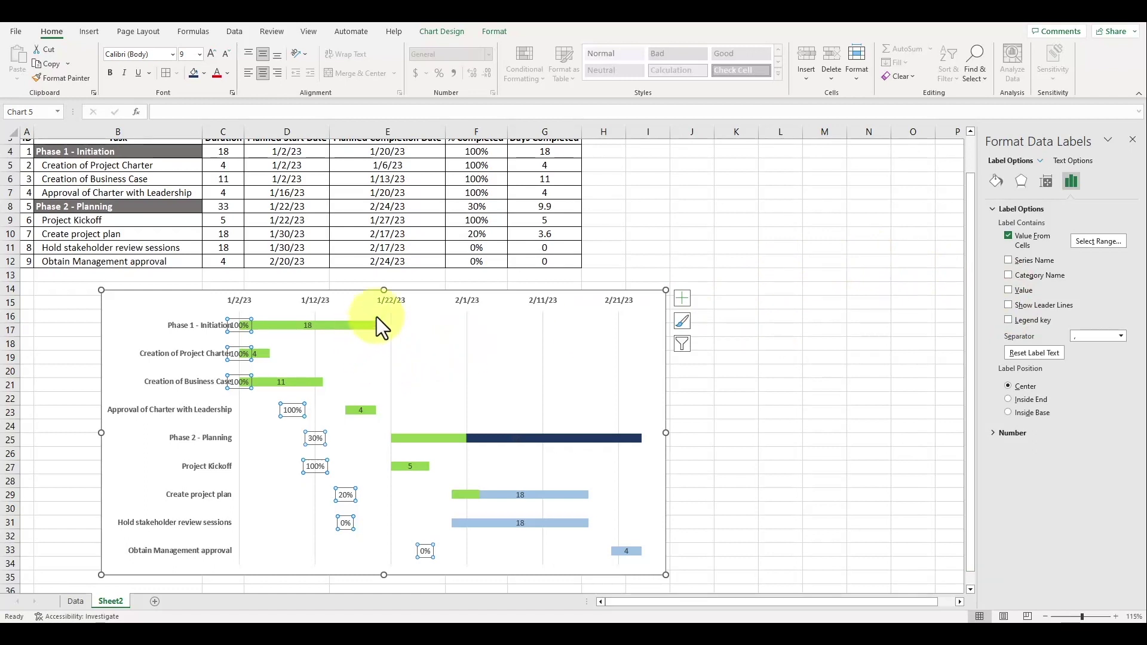
Delete the duration value labels from the chart
left_click(599, 248)
left_click(301, 324)
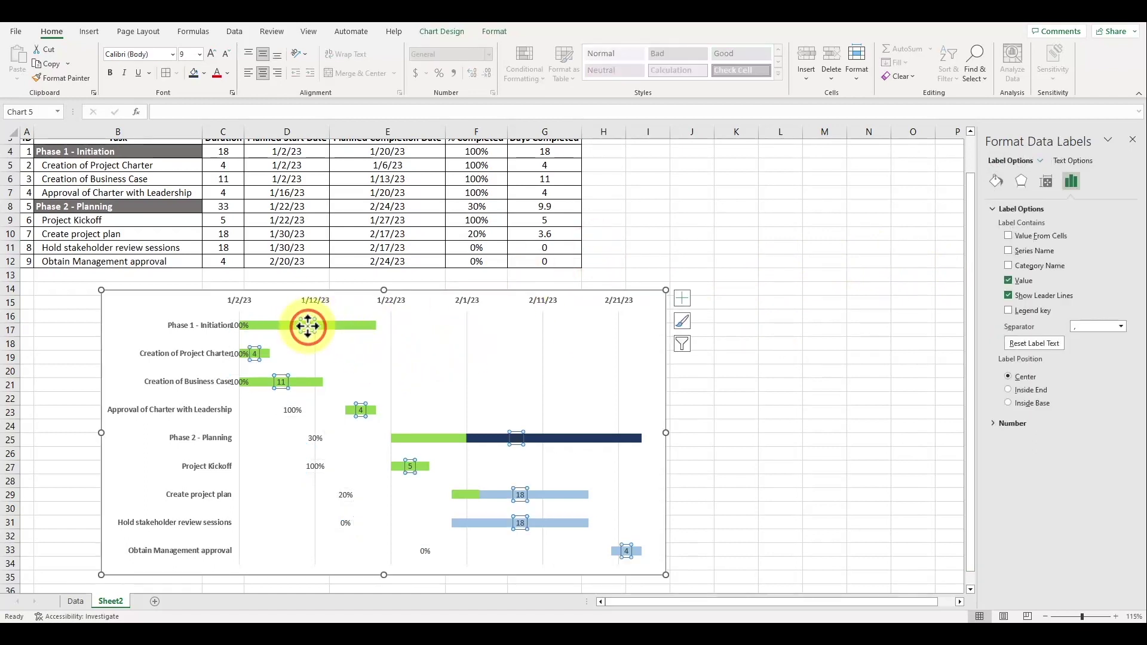
key("Delete")
Drag the 100%, 30%, 20% and 0% labels onto or beside their bars
left_click(243, 325)
left_click_drag(243, 325, 274, 325)
left_click_drag(239, 354, 362, 410)
left_click_drag(315, 438, 426, 438)
left_click_drag(315, 467, 410, 466)
left_click_drag(346, 495, 435, 495)
left_click_drag(345, 523, 440, 524)
left_click_drag(425, 550, 600, 550)
left_click(776, 427)
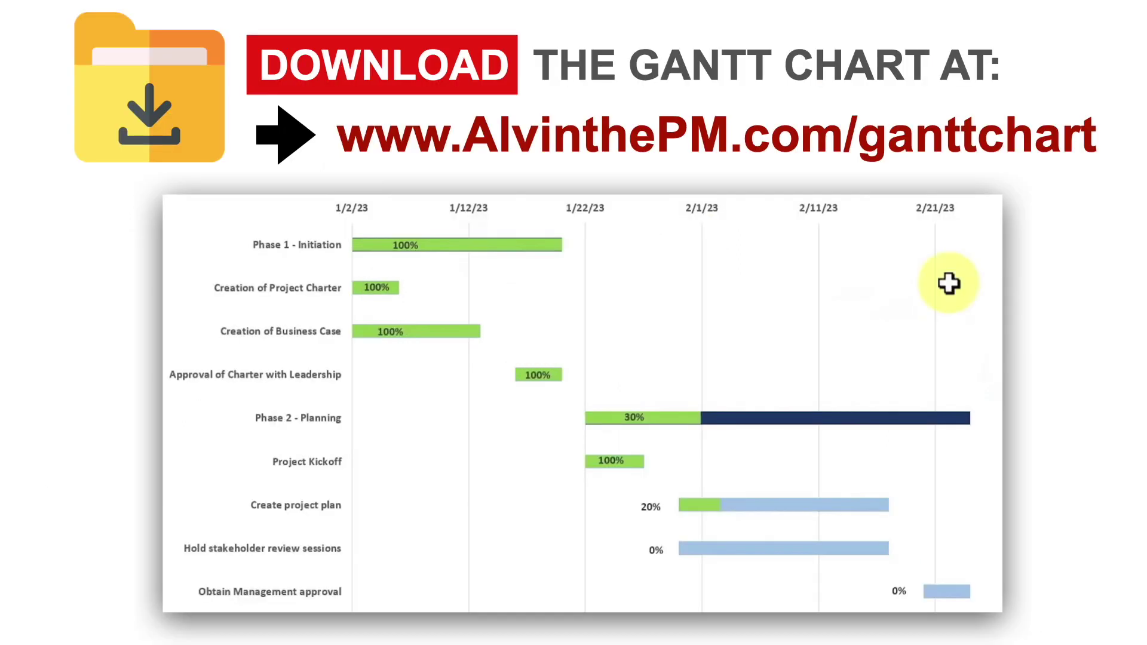
left_click_drag(197, 190, 648, 328)
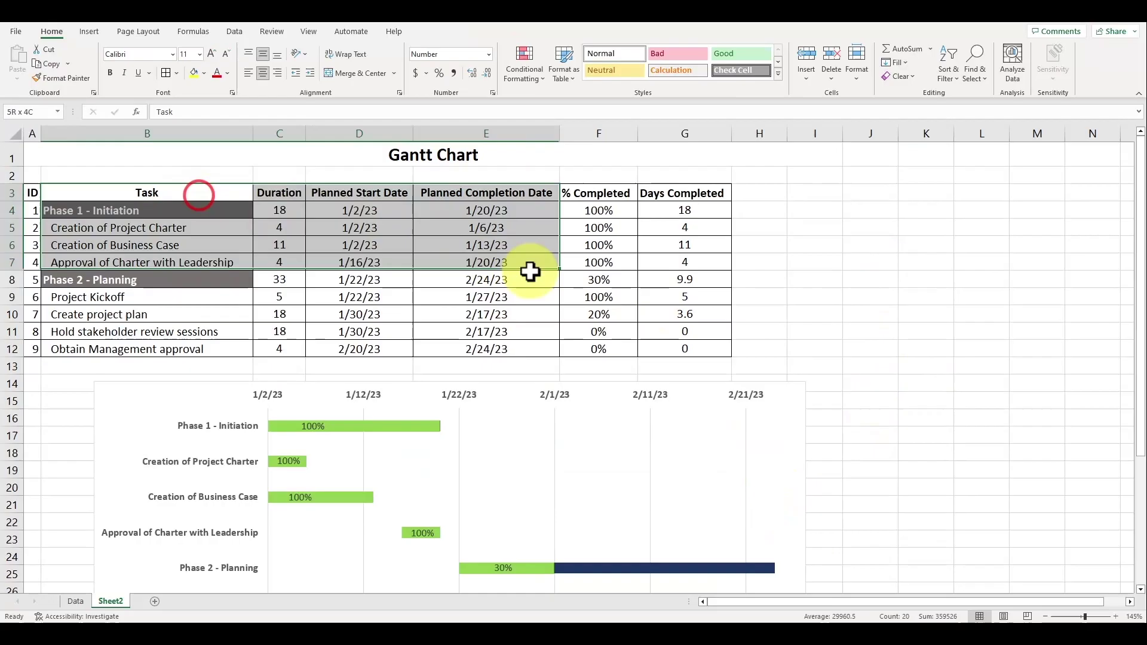
left_click(697, 294)
scroll(775, 303, "down", 1)
scroll(771, 287, "down", 2)
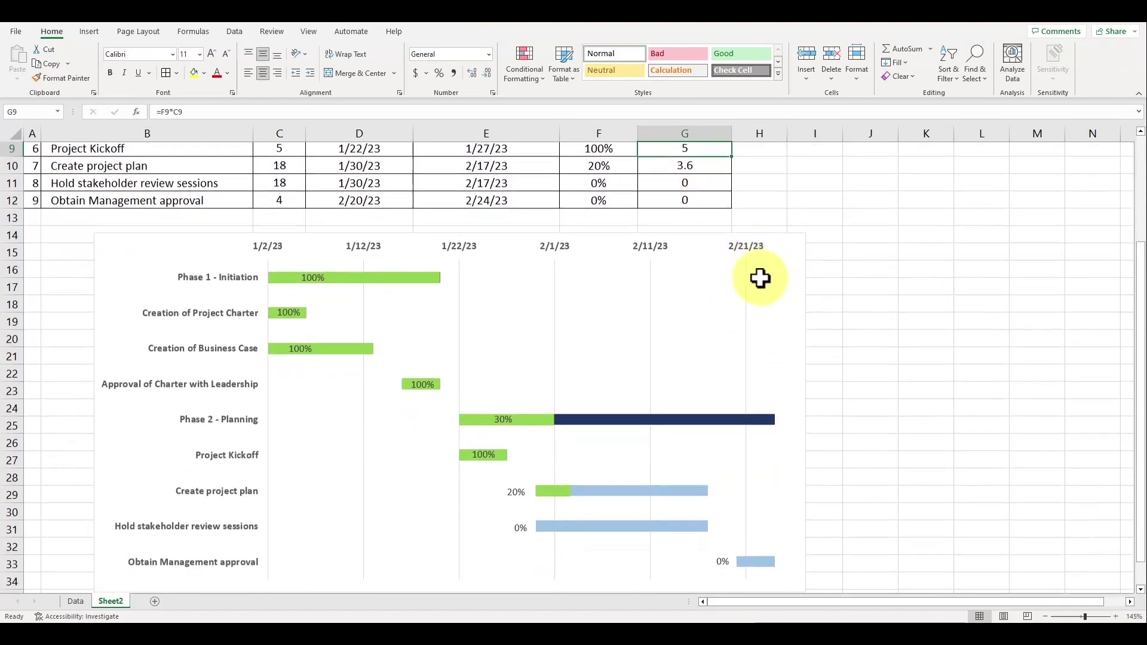